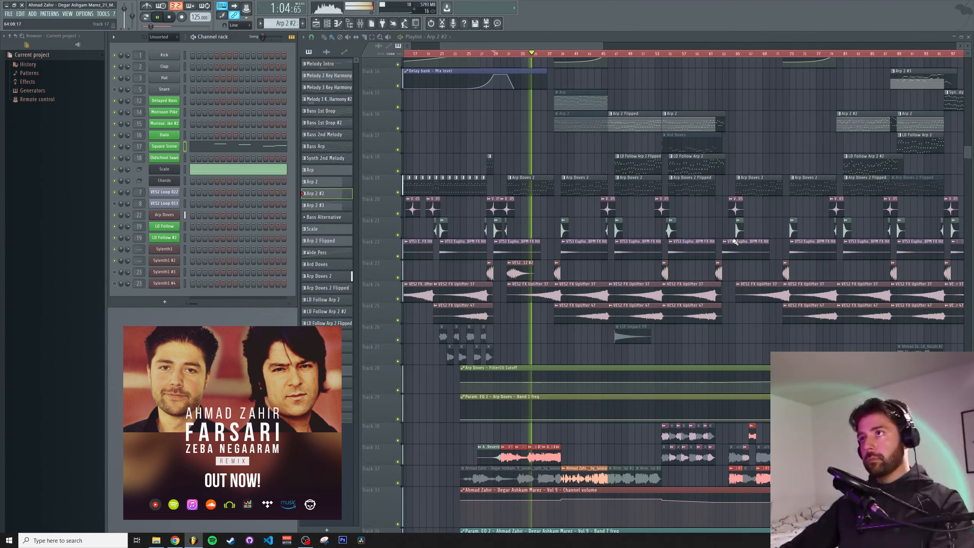
# Scroll through the playlist arrangement to review the tracks, then stop playback
pyautogui.scroll(-2, 734, 241)
pyautogui.scroll(-9, 734, 242)
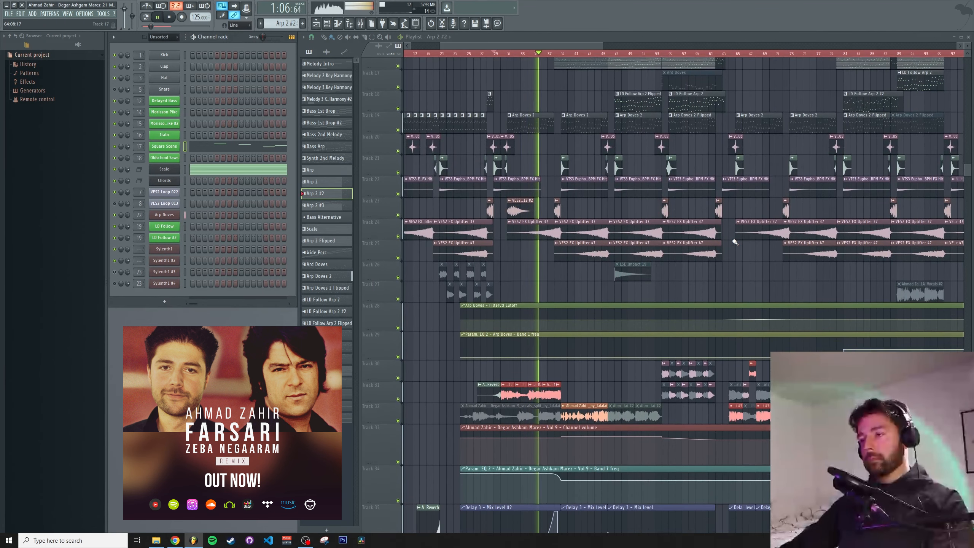
pyautogui.scroll(-6, 735, 241)
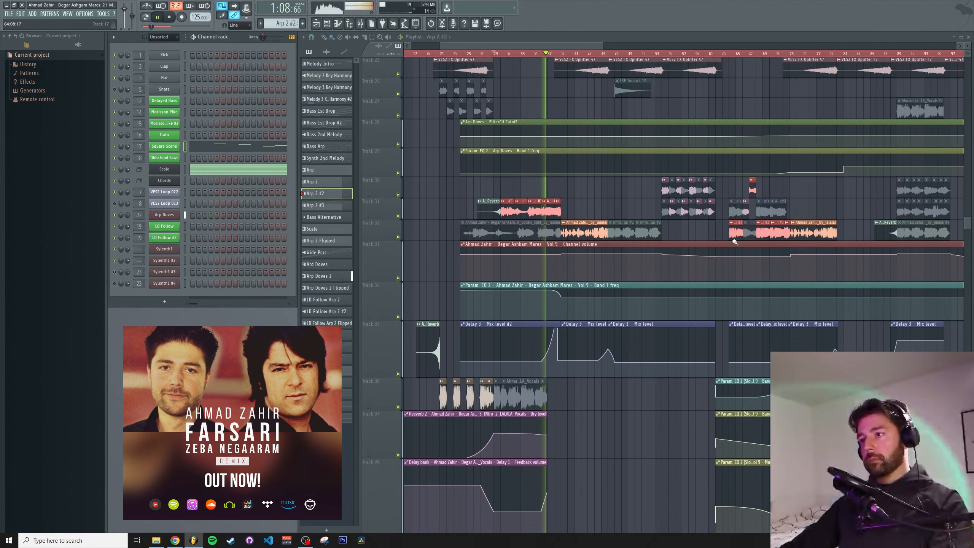
pyautogui.scroll(10, 734, 242)
pyautogui.scroll(6, 735, 241)
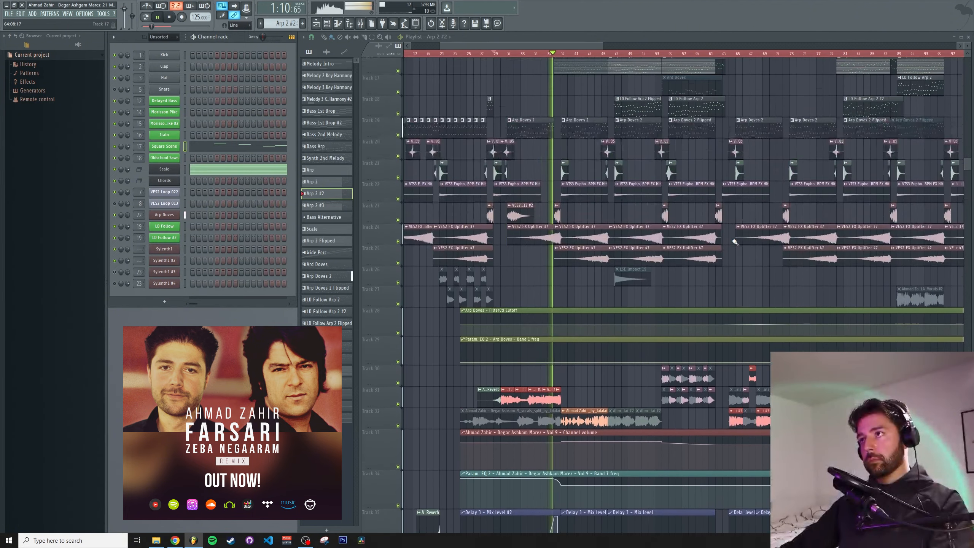
pyautogui.scroll(8, 735, 242)
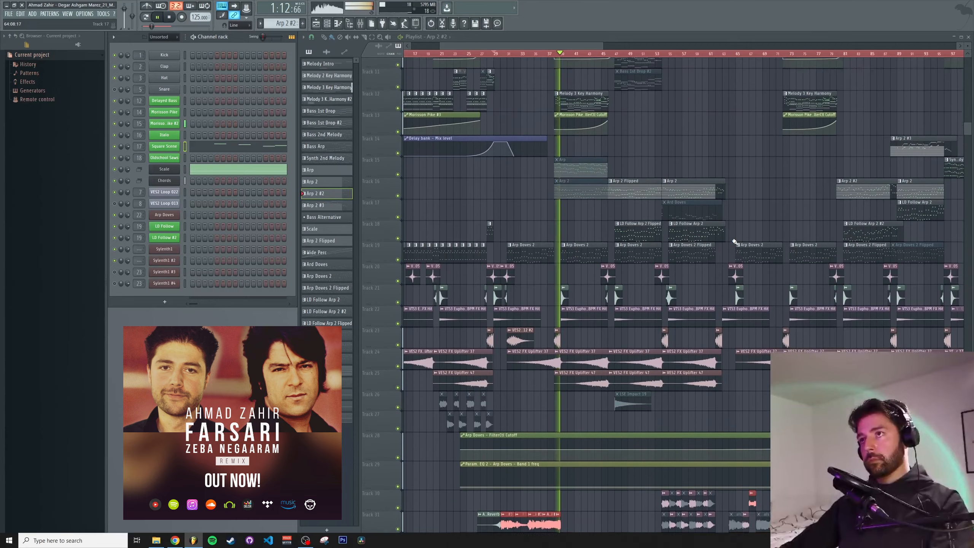
pyautogui.scroll(4, 737, 240)
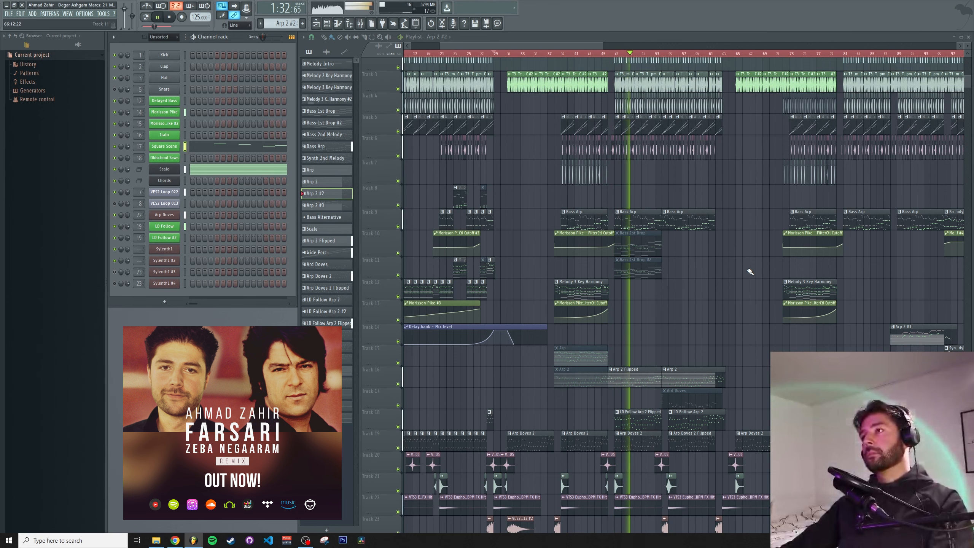
pyautogui.press('space')
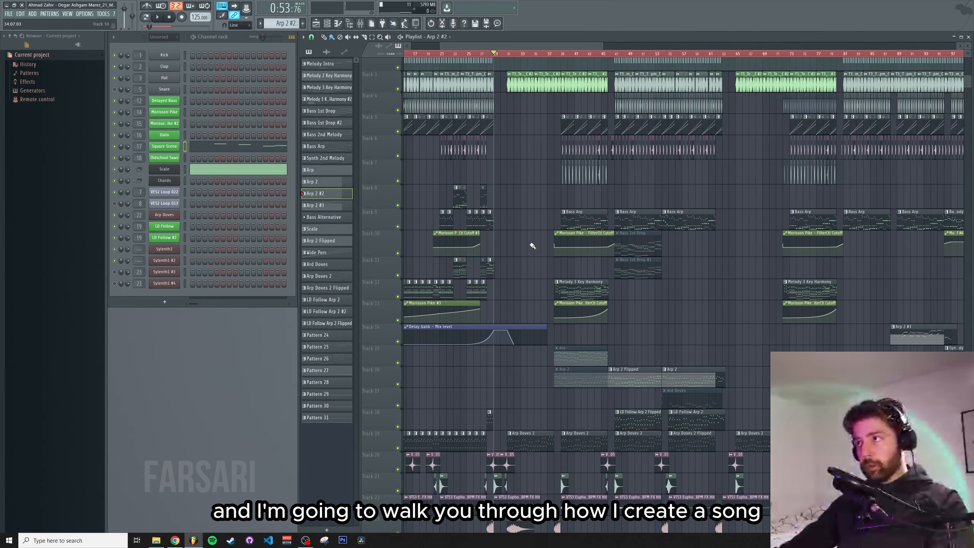
# Switch to the browser's LALAL.AI stem preview and play it from about 0:39
pyautogui.scroll(-5, 527, 229)
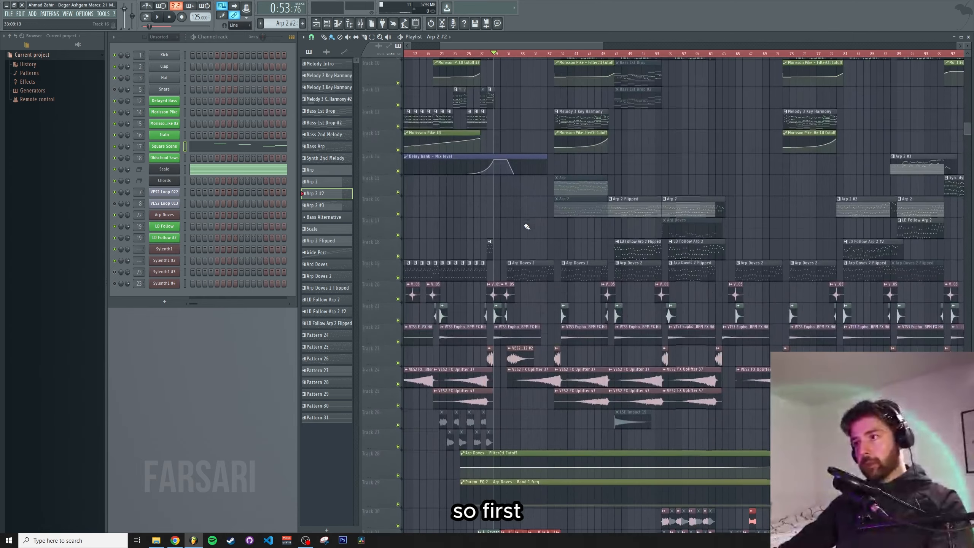
pyautogui.scroll(-8, 512, 265)
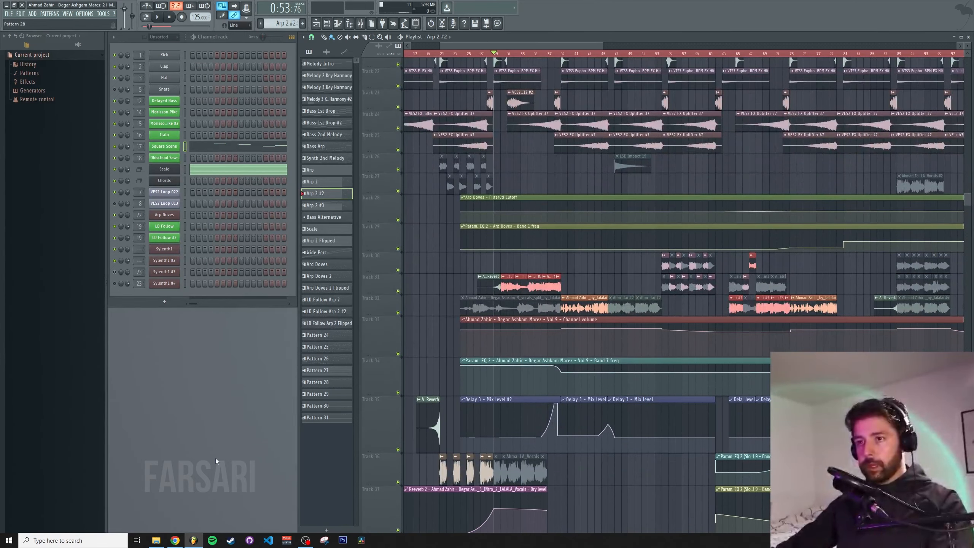
pyautogui.click(175, 541)
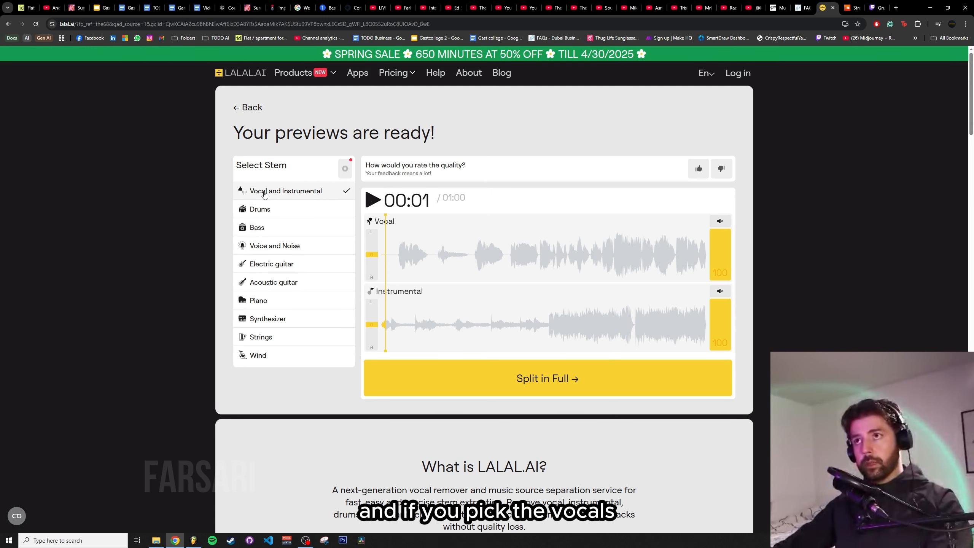
pyautogui.click(588, 254)
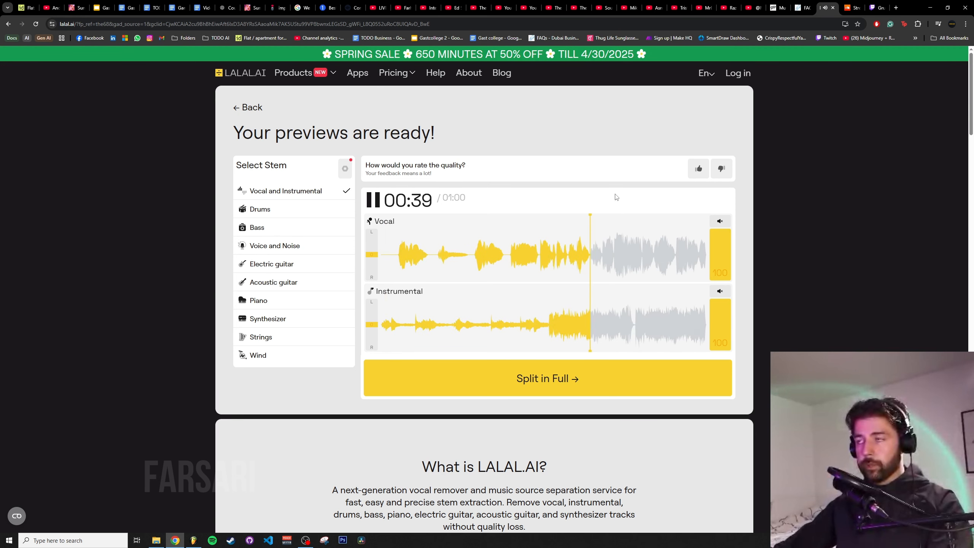
# Audition the separated stems by muting and unmuting the Instrumental and Vocal tracks, leaving Instrumental muted
pyautogui.click(720, 292)
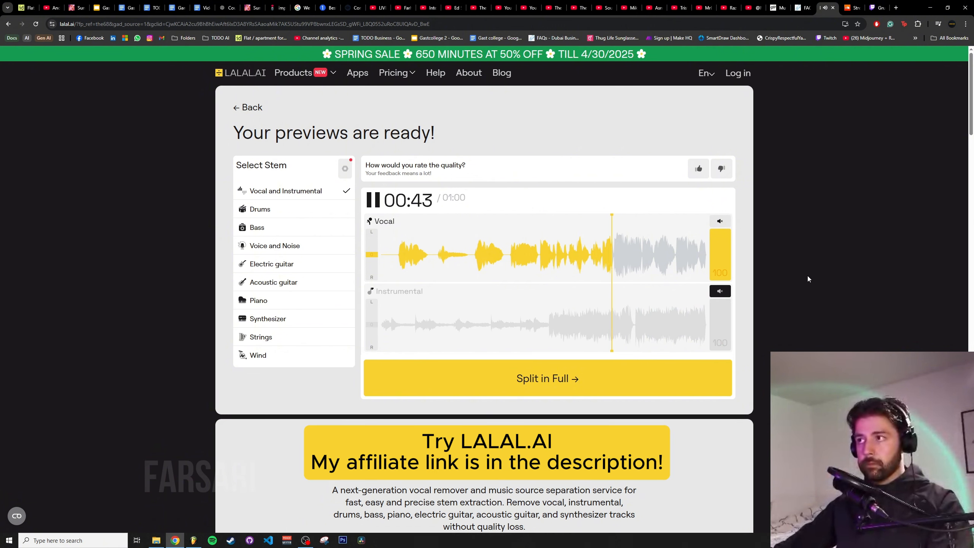
pyautogui.click(721, 291)
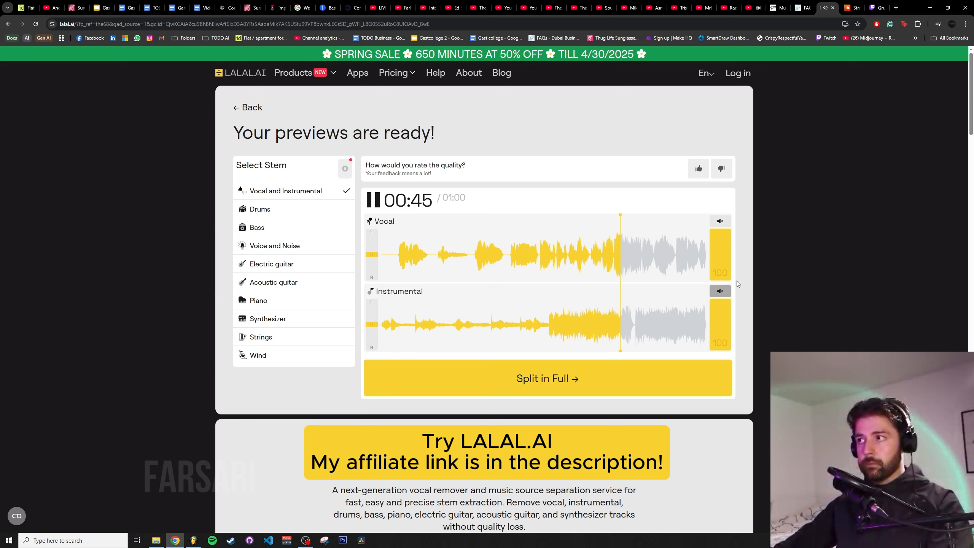
pyautogui.click(720, 223)
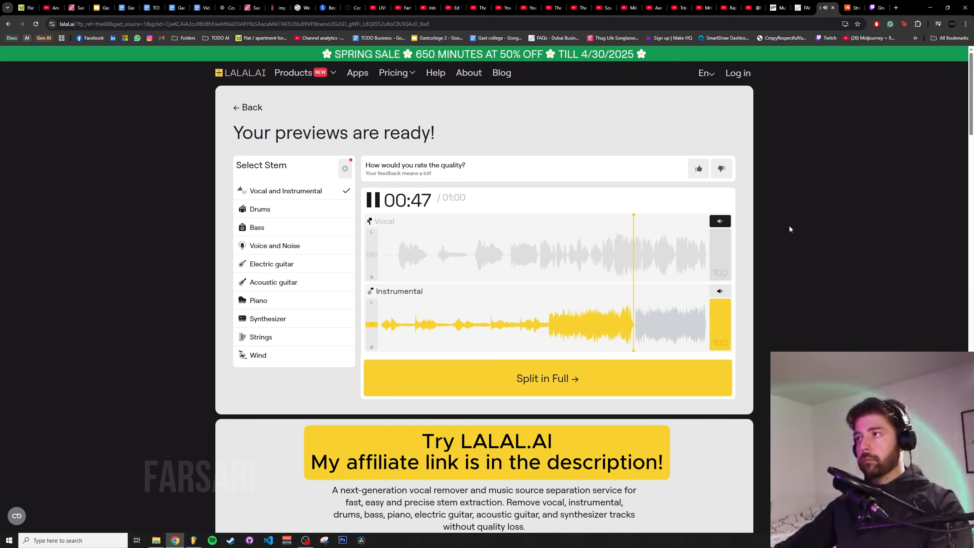
pyautogui.click(720, 222)
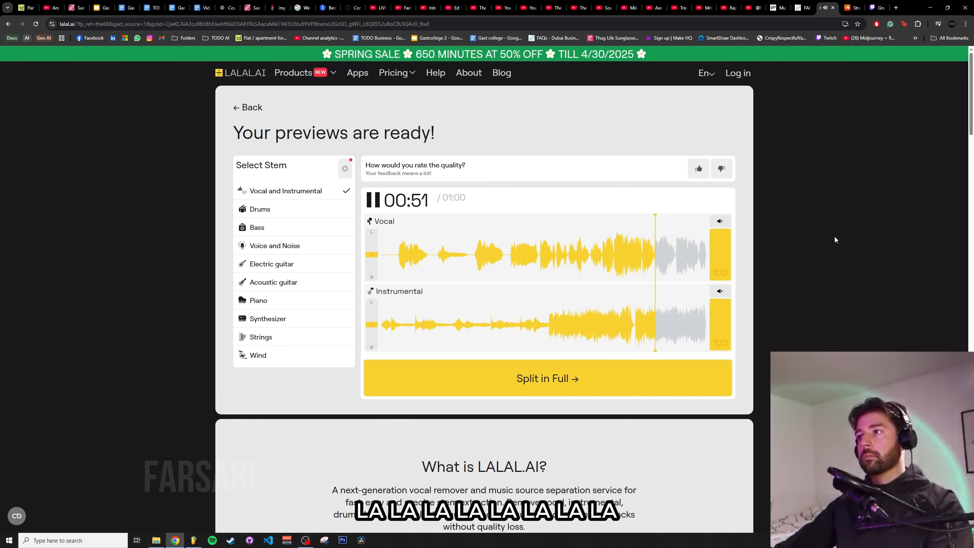
pyautogui.click(721, 291)
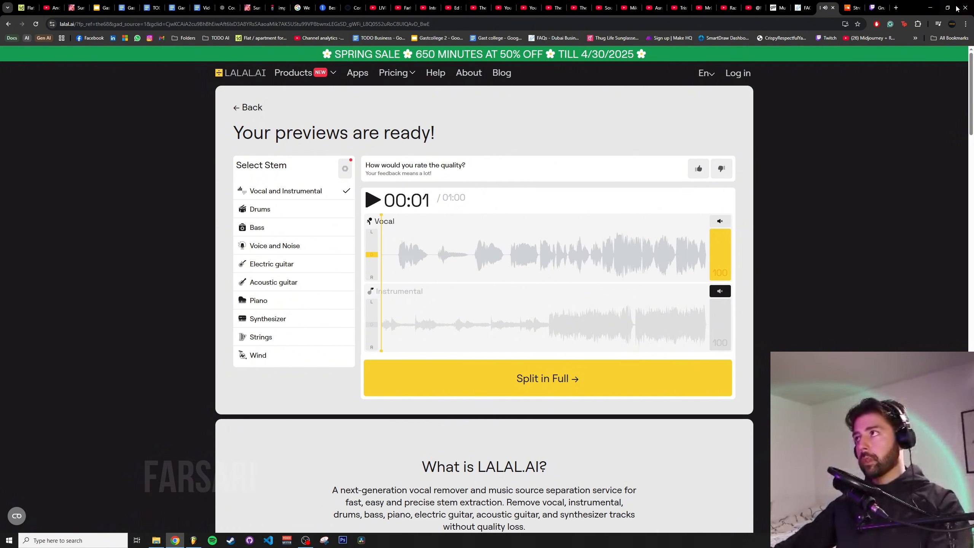
# Return to the project, open the mixer and play the song
pyautogui.click(929, 7)
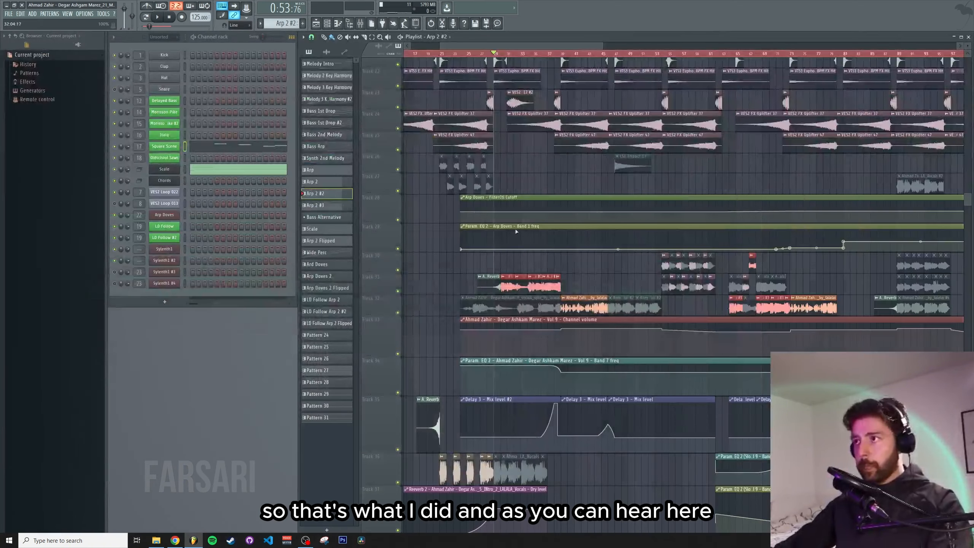
pyautogui.click(361, 23)
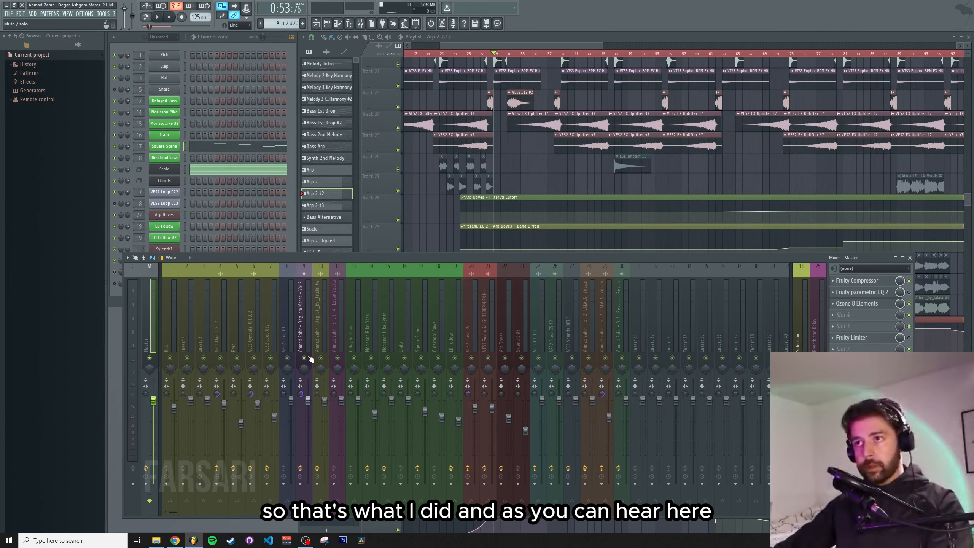
pyautogui.click(454, 252)
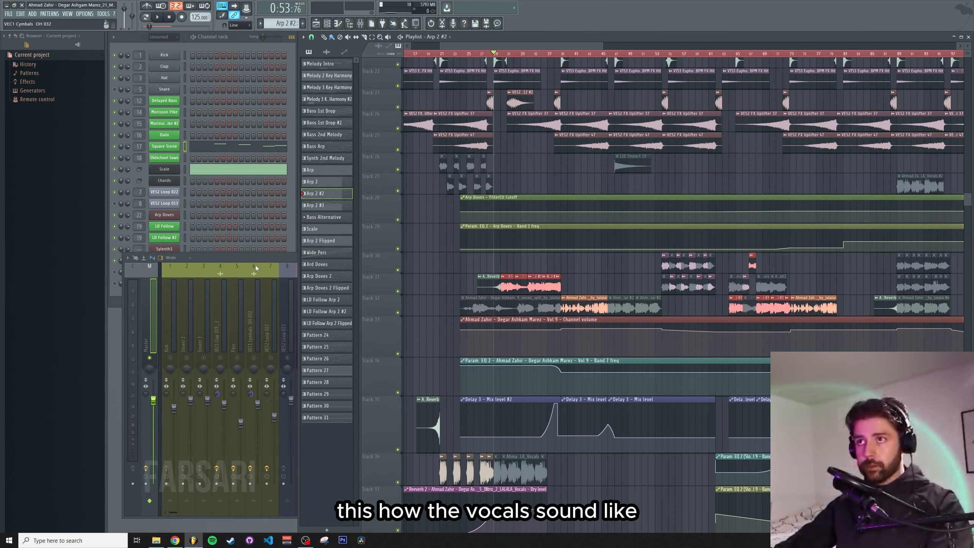
pyautogui.press('space')
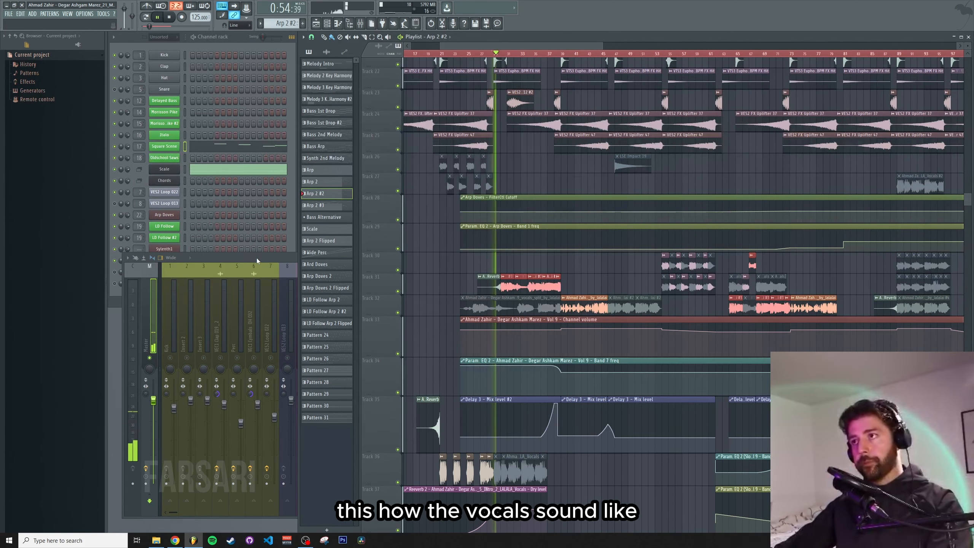
pyautogui.click(256, 257)
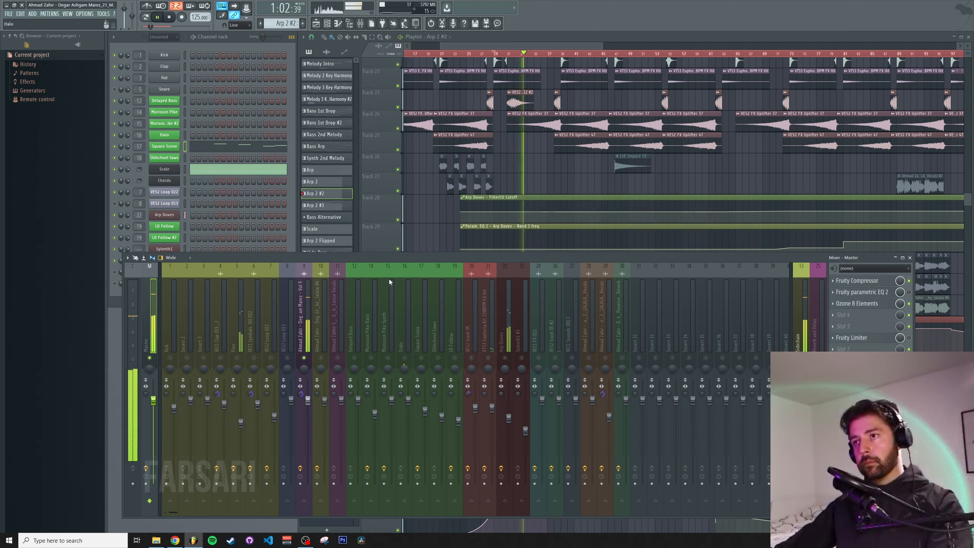
# Select the Ahmad Zahir vocal mixer track and open its Fruity parametric EQ 2, stopping playback
pyautogui.click(304, 284)
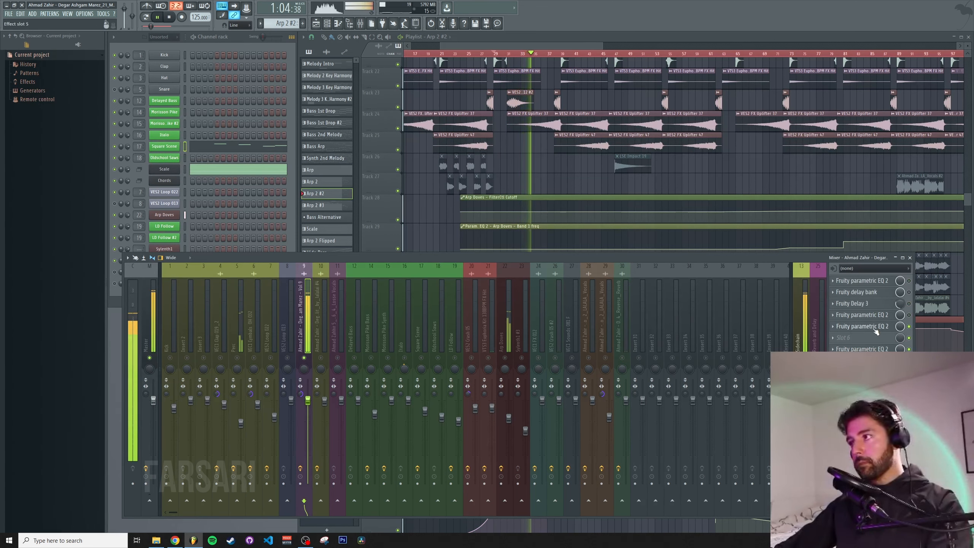
pyautogui.click(862, 326)
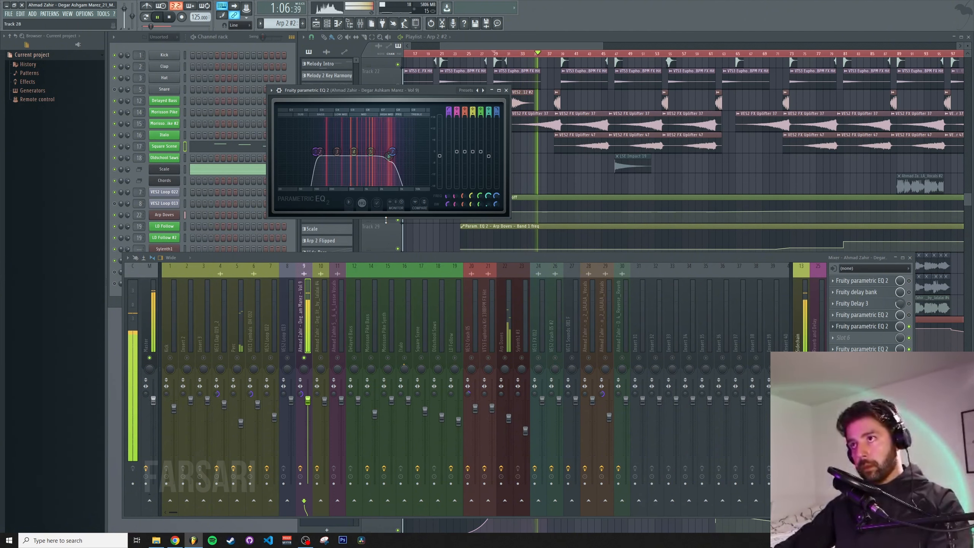
pyautogui.press('space')
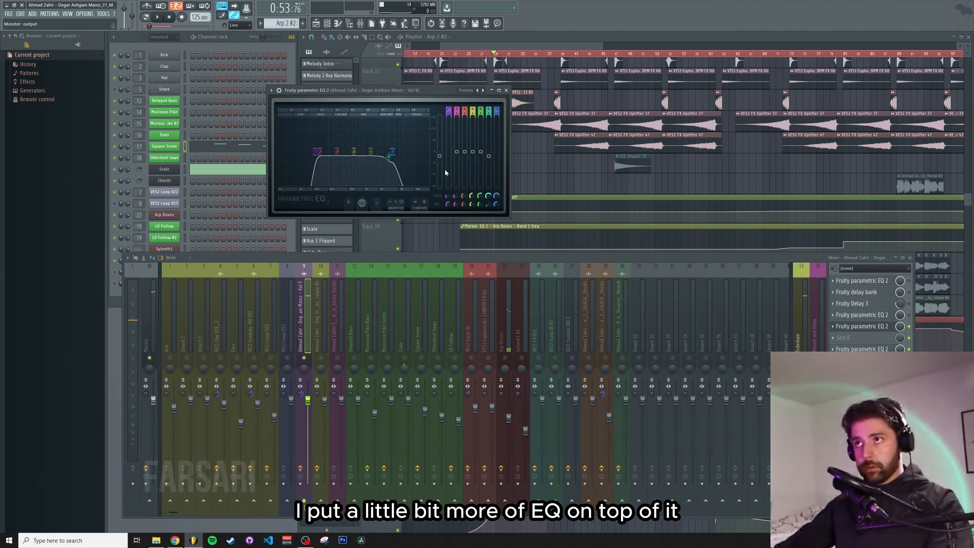
# Open and close the vocal track's further EQ and Fruity Compressor effects, then close the EQ window
pyautogui.click(872, 350)
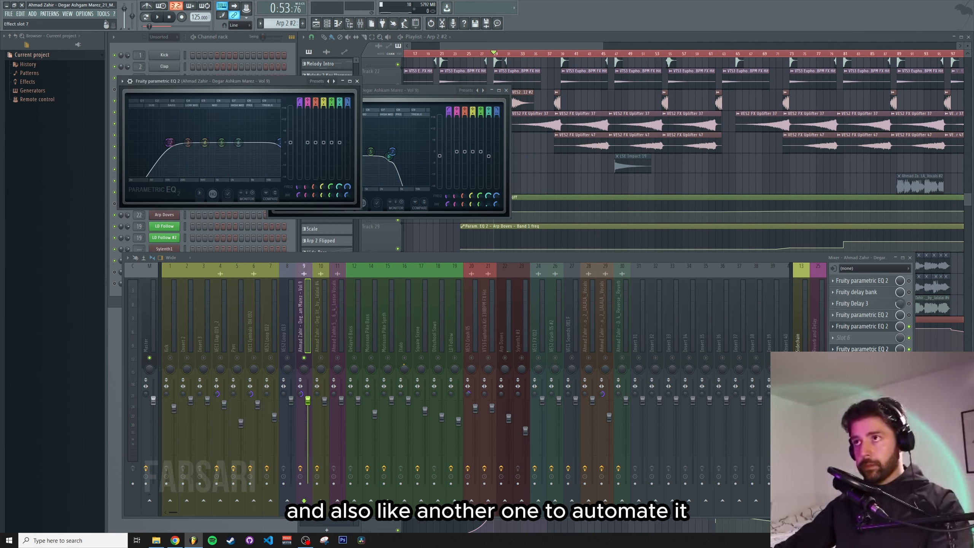
pyautogui.click(873, 349)
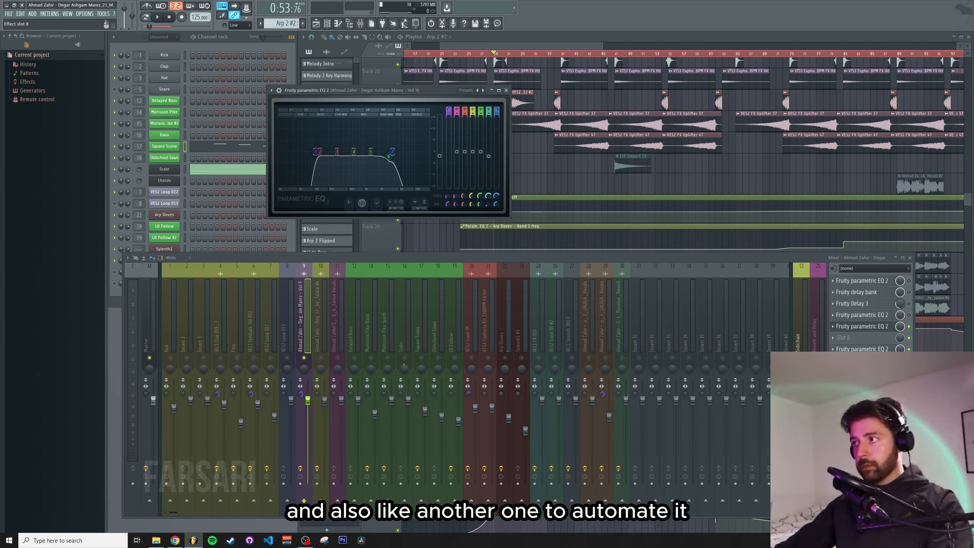
pyautogui.click(868, 360)
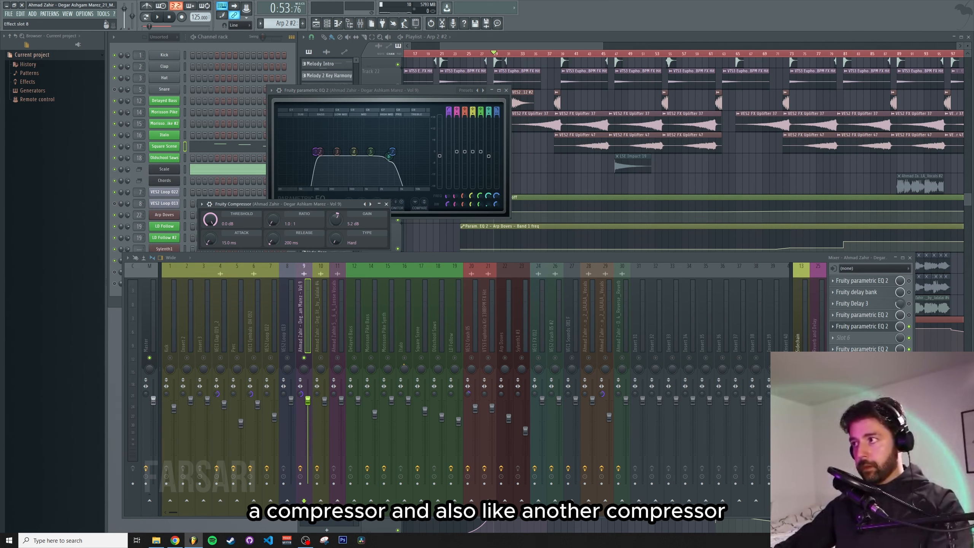
pyautogui.click(868, 360)
pyautogui.click(867, 371)
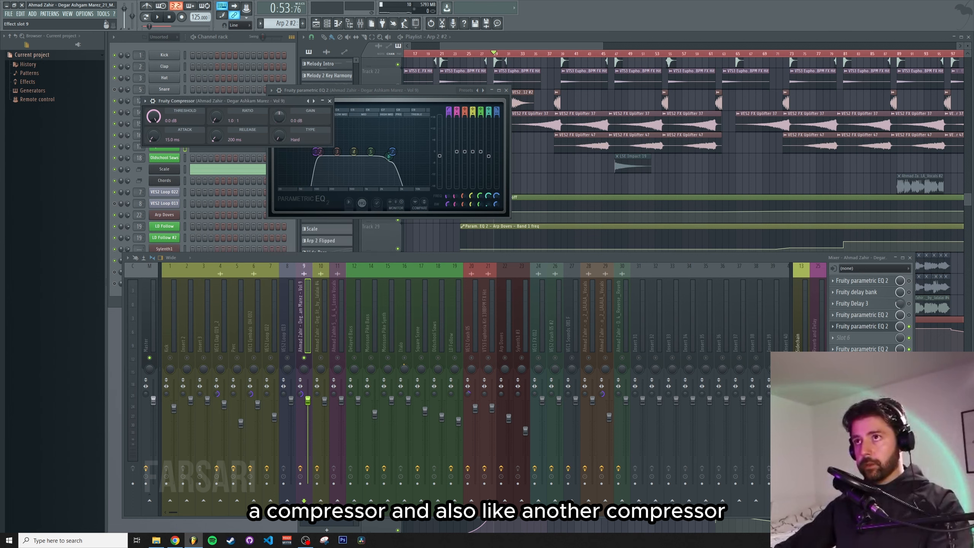
pyautogui.click(867, 372)
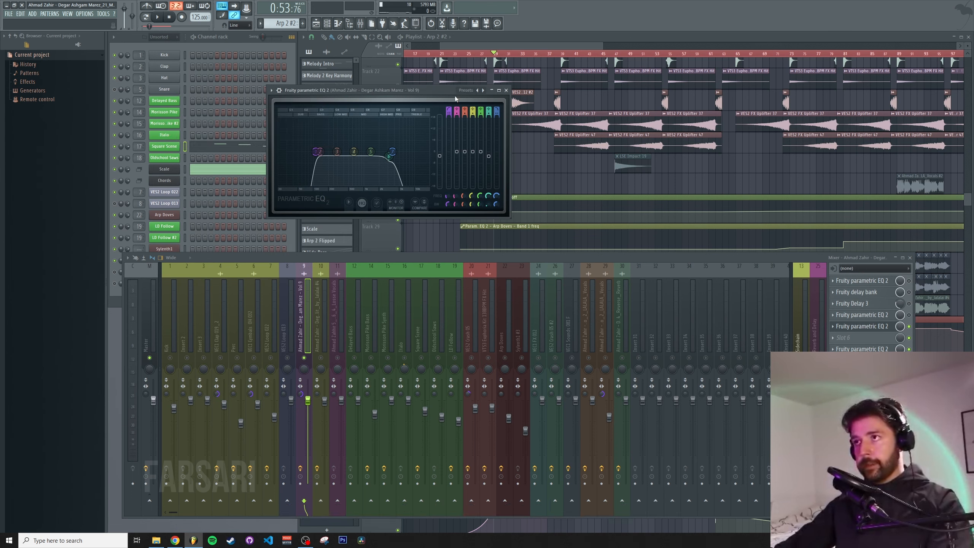
pyautogui.click(506, 91)
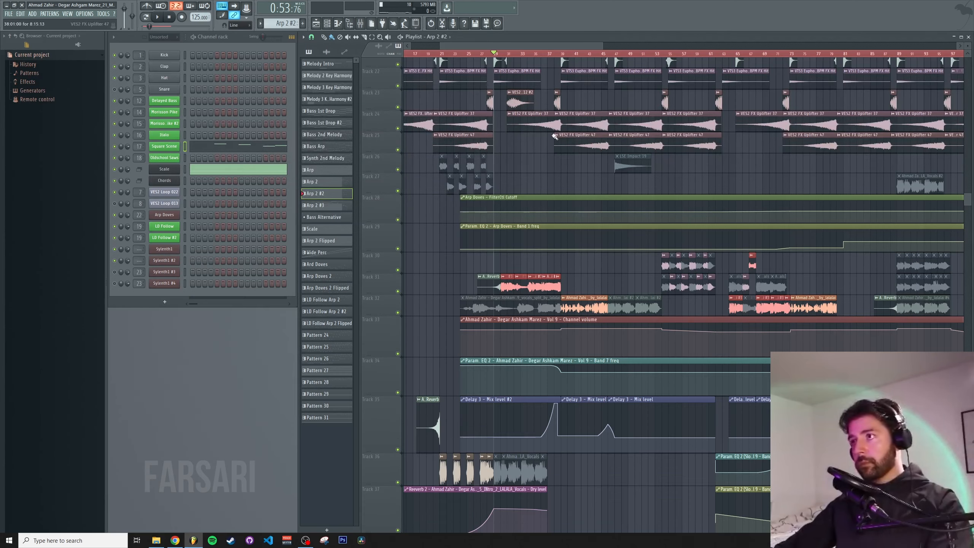
# Close the mixer and scroll through the playlist tracks
pyautogui.press('F9')
pyautogui.scroll(4, 543, 192)
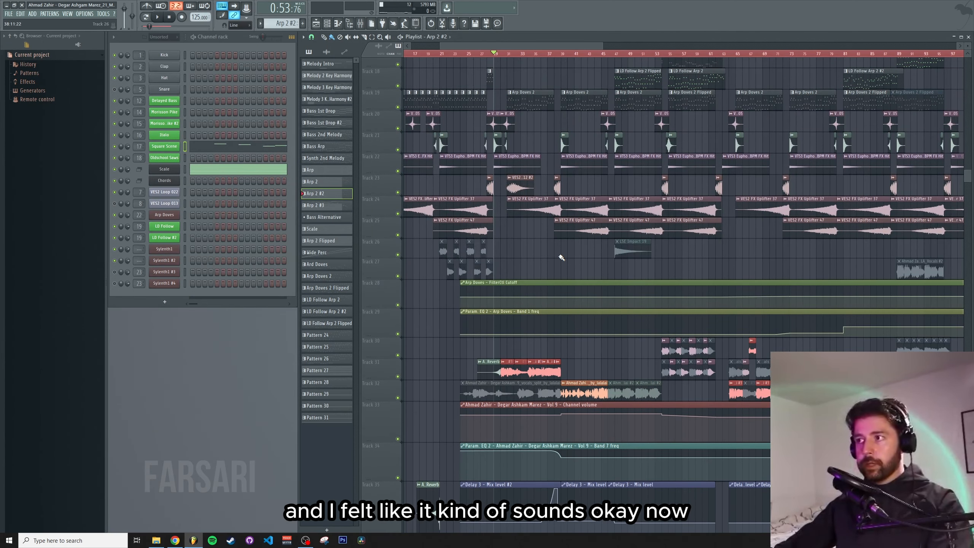
pyautogui.scroll(16, 541, 186)
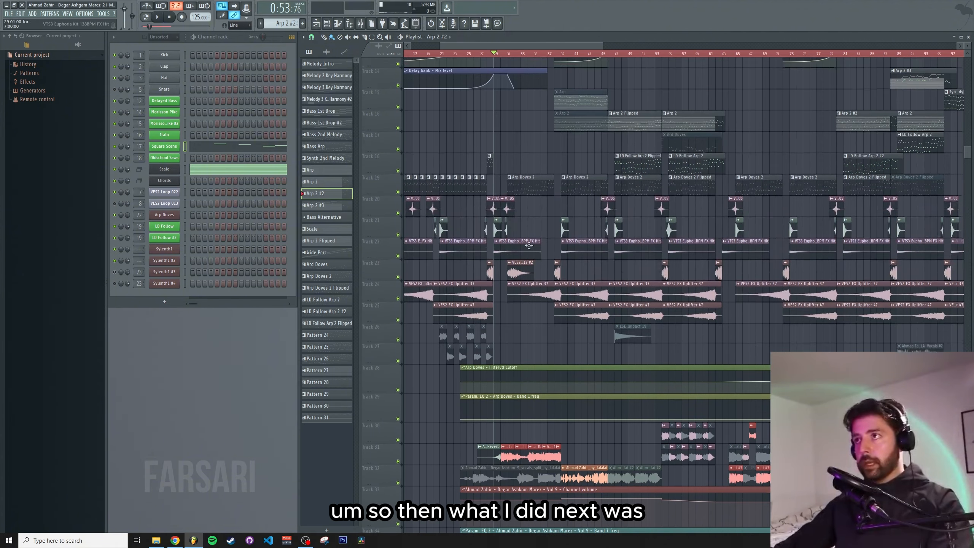
pyautogui.scroll(-16, 530, 222)
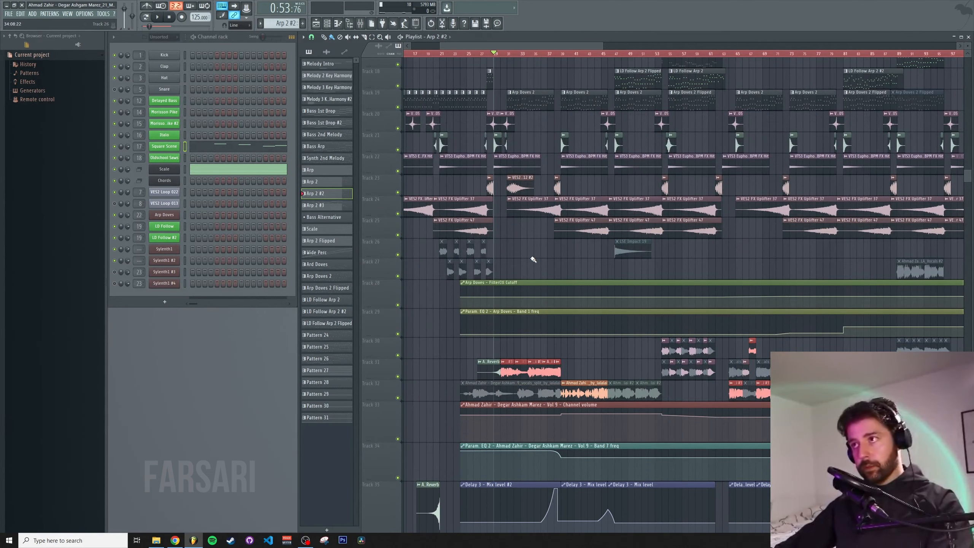
pyautogui.scroll(5, 534, 258)
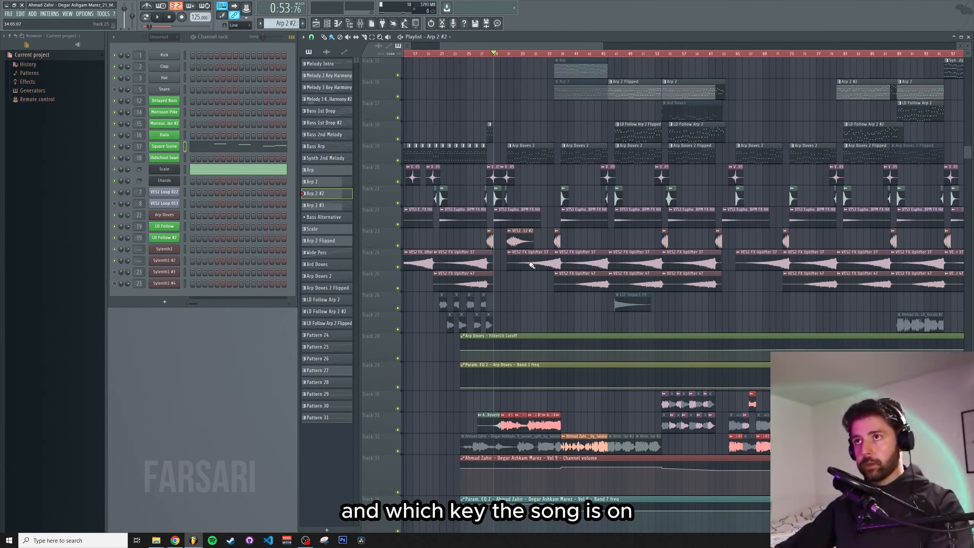
# Open the Scale pattern in the piano roll to inspect its notes
pyautogui.click(210, 172)
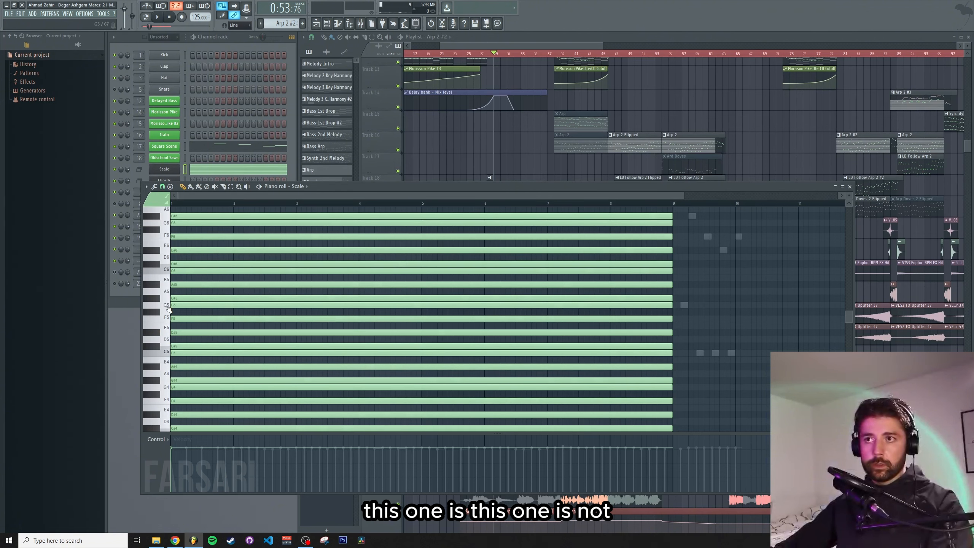
pyautogui.scroll(-3, 431, 306)
pyautogui.scroll(3, 431, 305)
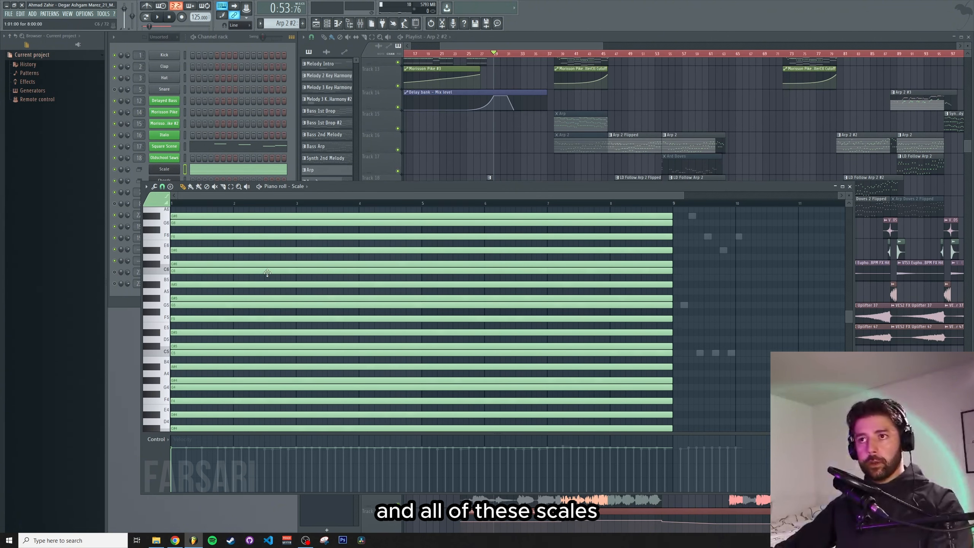
# Pick a scale preset for the piano roll's Stamp tool from the options menu
pyautogui.scroll(-2, 281, 293)
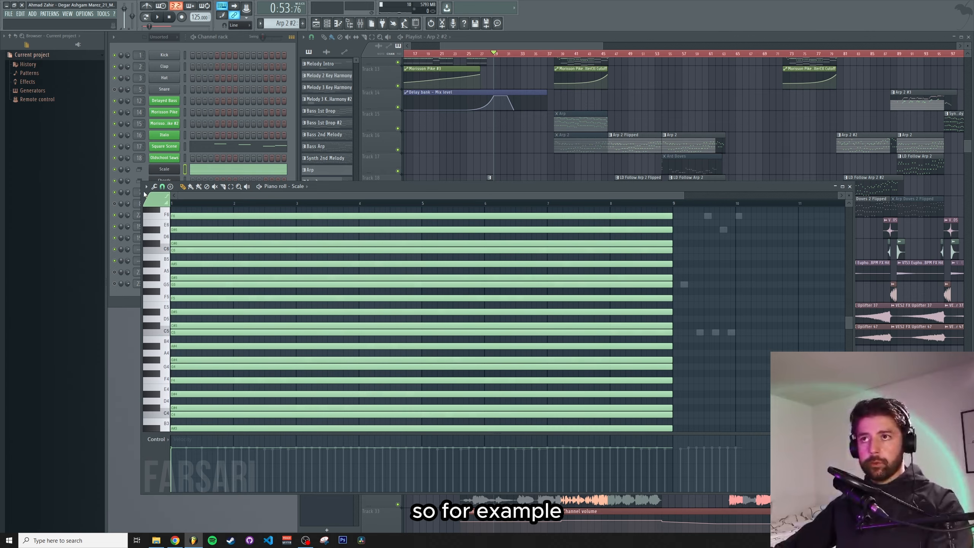
pyautogui.click(147, 187)
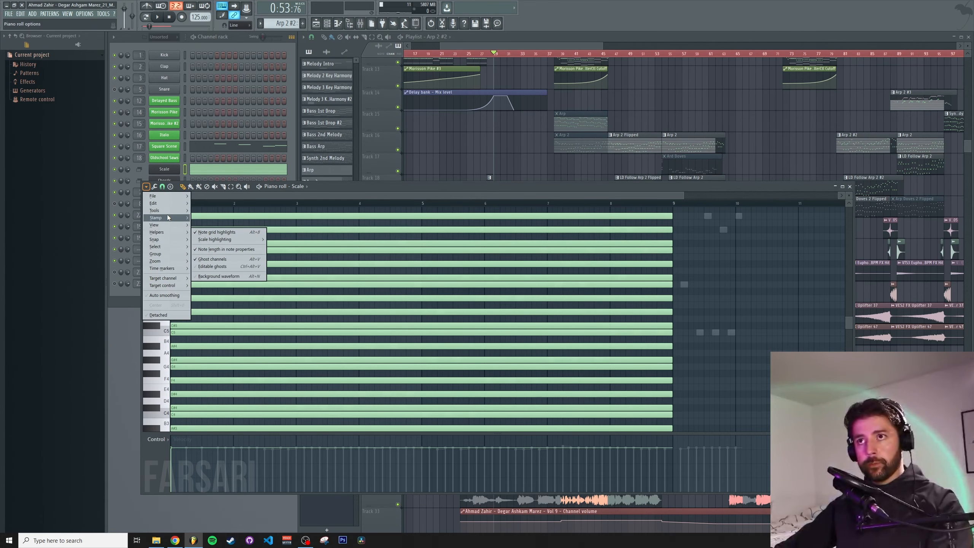
pyautogui.moveTo(167, 216)
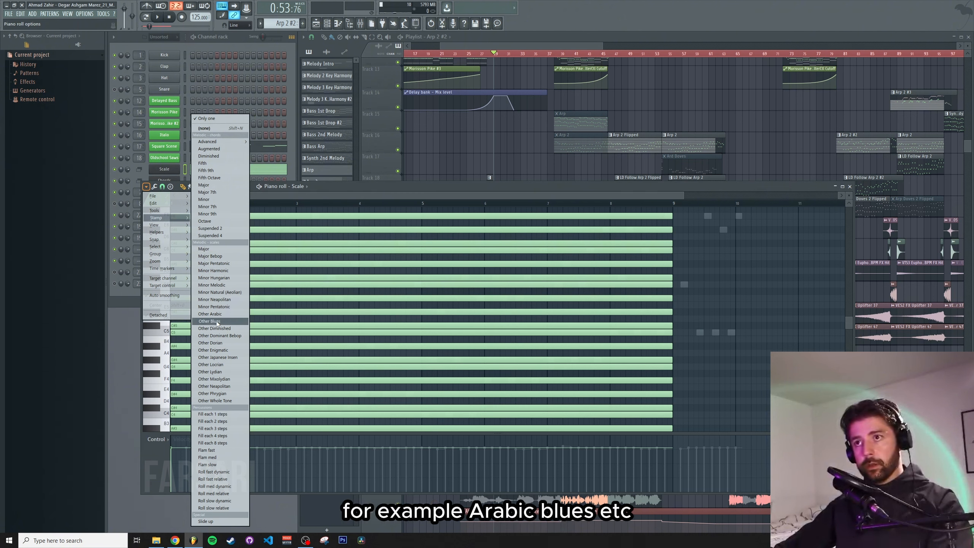
pyautogui.click(221, 265)
# Stamp the scale on C and stretch the stamped notes to span eight bars
pyautogui.scroll(10, 230, 307)
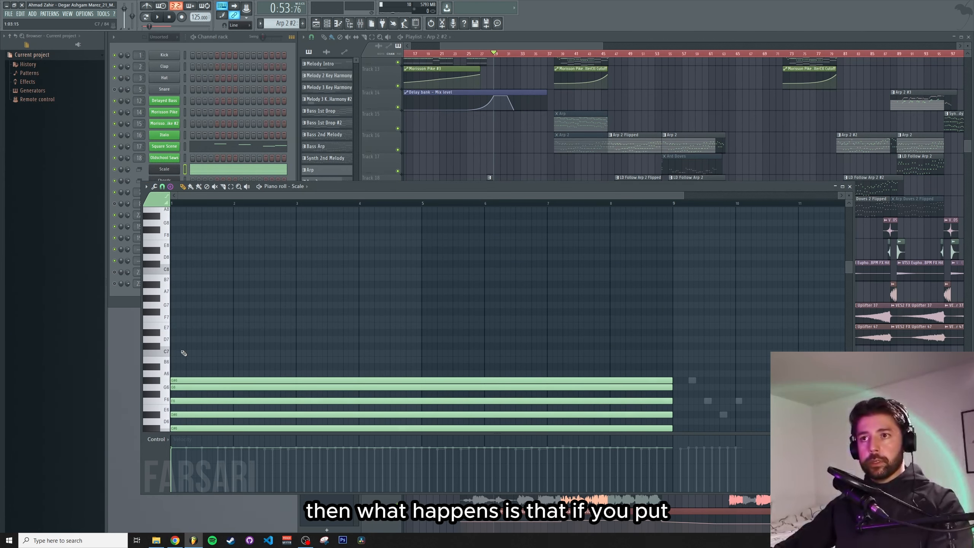
pyautogui.click(180, 353)
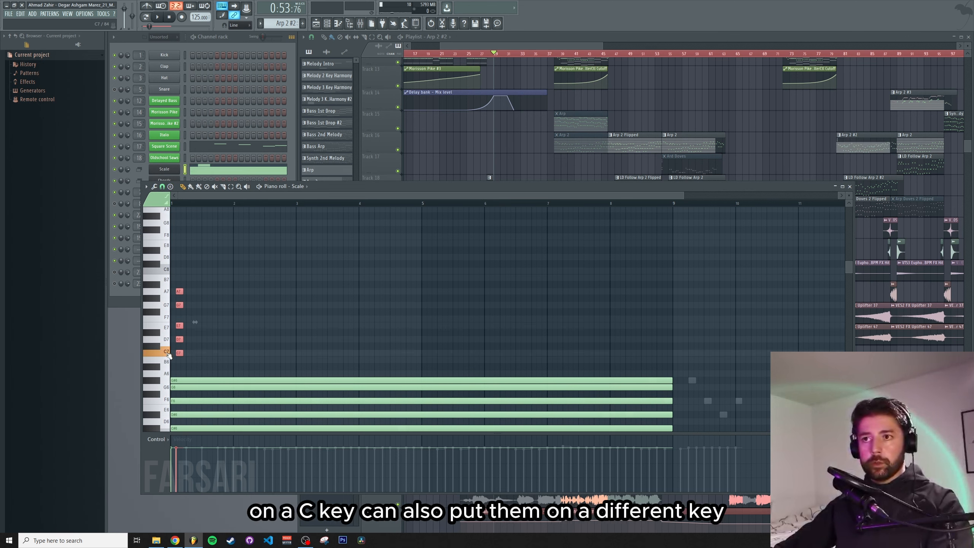
pyautogui.moveTo(178, 347)
pyautogui.mouseDown()
pyautogui.moveTo(175, 325)
pyautogui.moveTo(171, 352)
pyautogui.mouseUp()
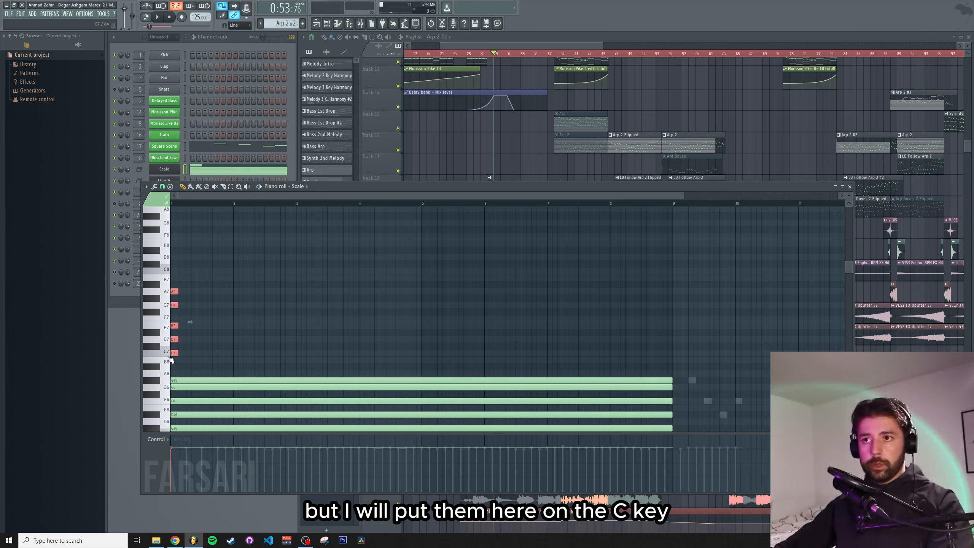
pyautogui.moveTo(178, 353); pyautogui.dragTo(673, 368)
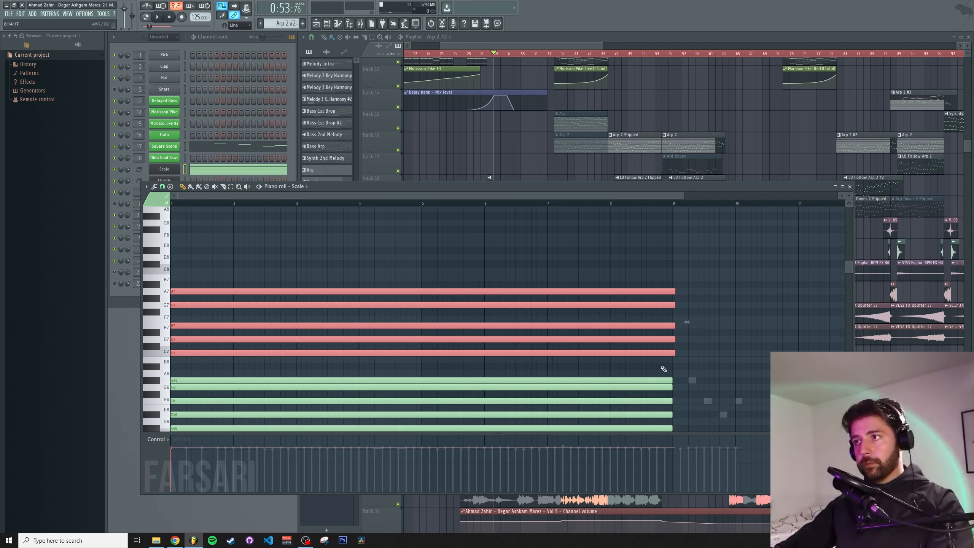
# Duplicate the stamped scale notes into the higher octaves
pyautogui.moveTo(177, 354); pyautogui.dragTo(142, 267)
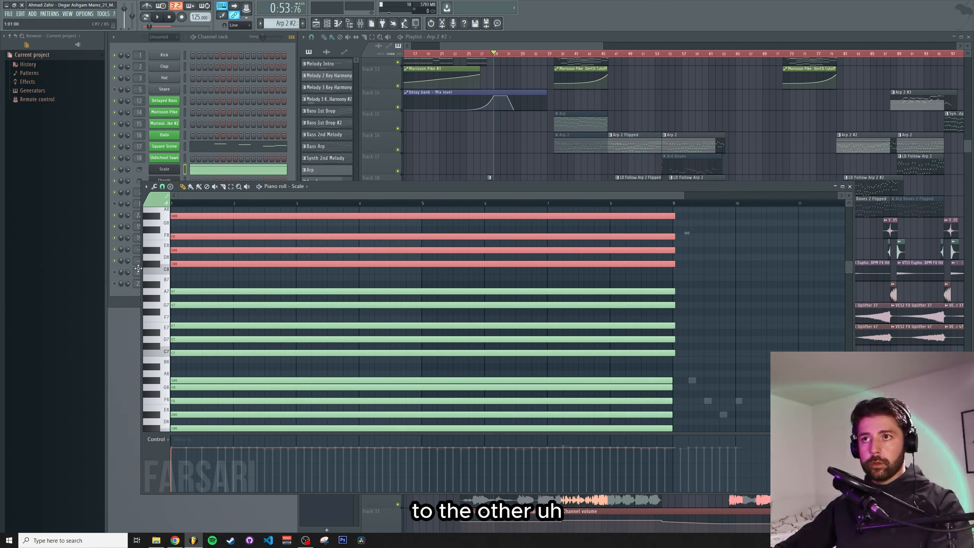
pyautogui.scroll(3, 182, 335)
pyautogui.moveTo(182, 335); pyautogui.dragTo(135, 246)
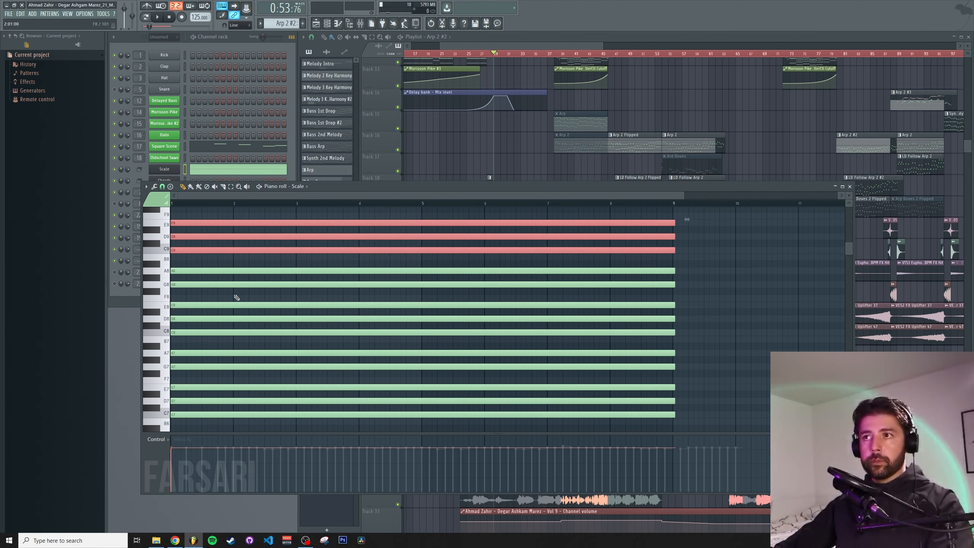
# Scroll through the stamped scale notes and preview one of the piano keys
pyautogui.scroll(-3, 243, 302)
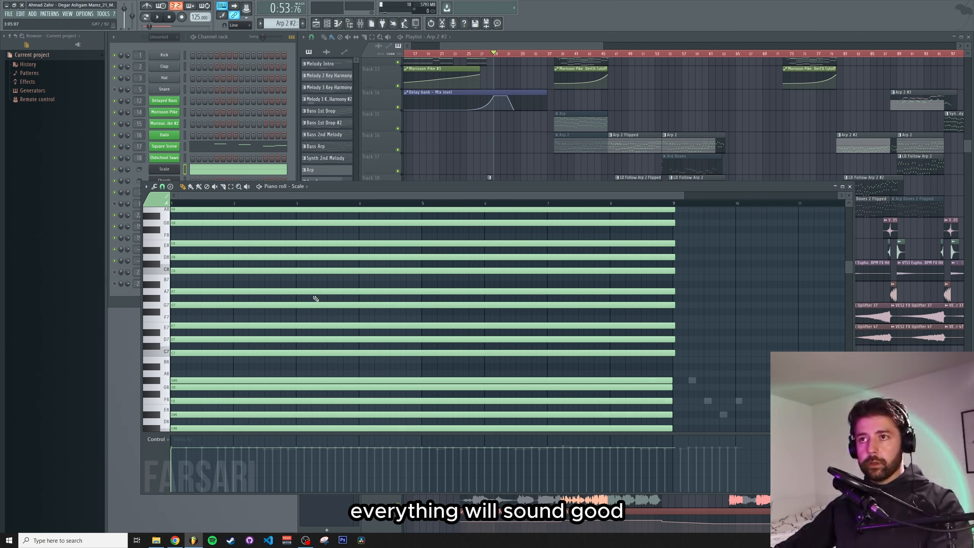
pyautogui.scroll(3, 315, 299)
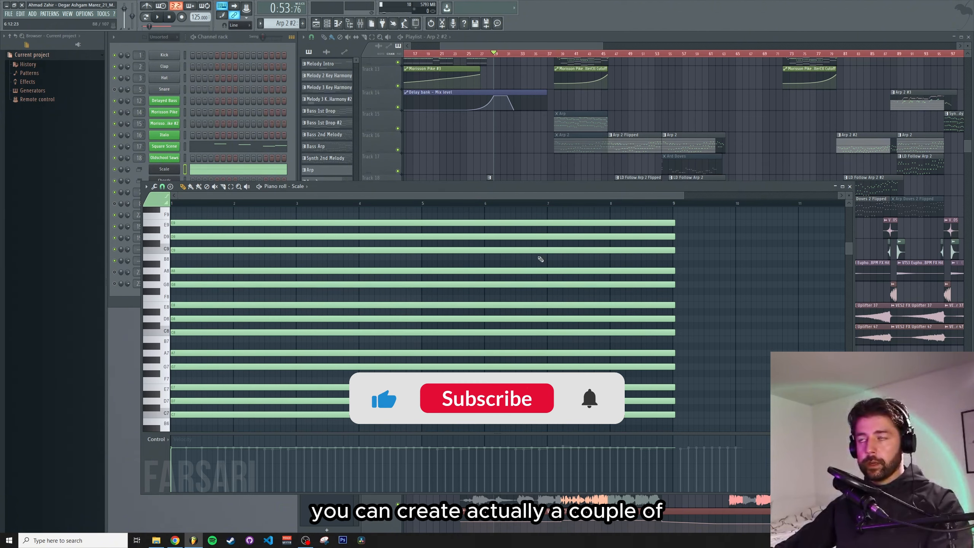
pyautogui.scroll(4, 682, 242)
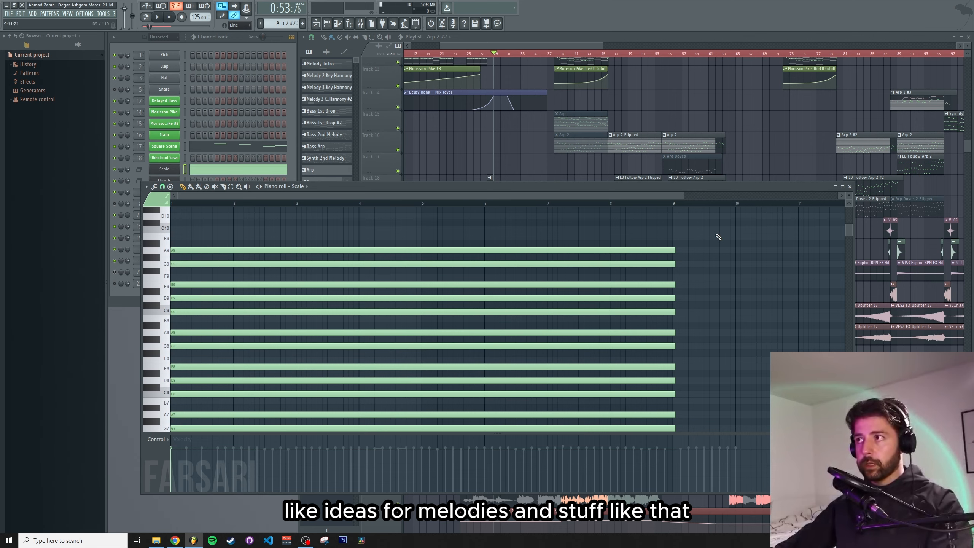
pyautogui.scroll(-5, 718, 237)
pyautogui.moveTo(691, 401); pyautogui.dragTo(375, 329)
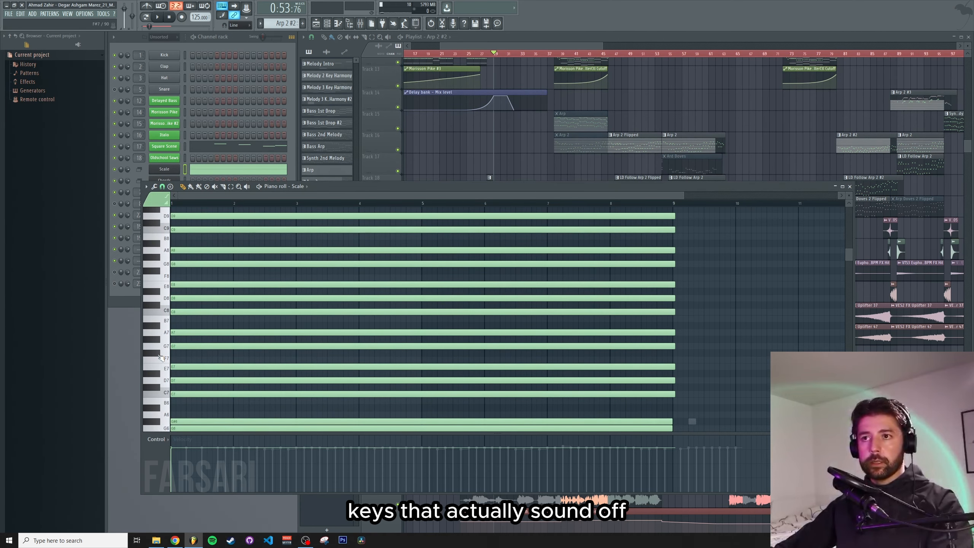
pyautogui.click(166, 360)
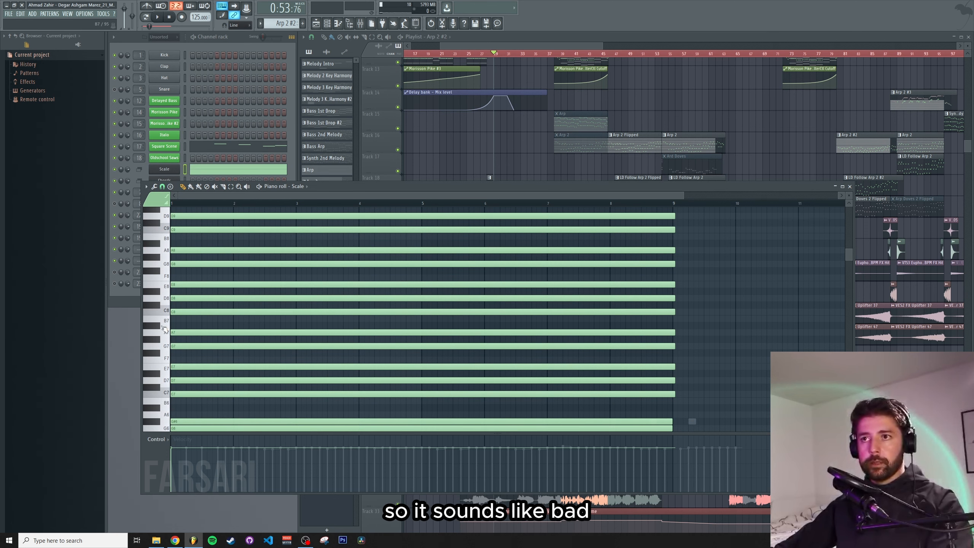
# Select the upper block of scale notes and delete it
pyautogui.scroll(-2, 498, 318)
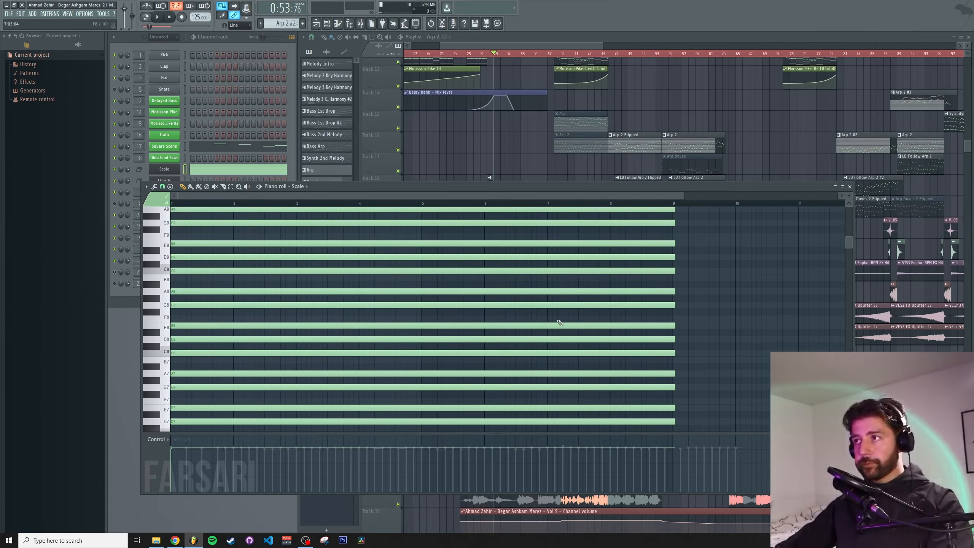
pyautogui.moveTo(693, 376); pyautogui.dragTo(378, 246)
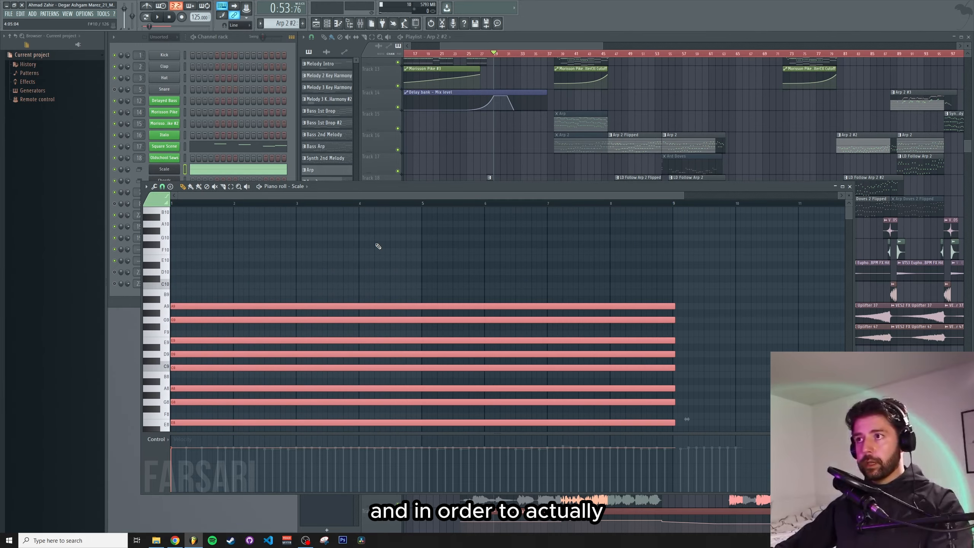
pyautogui.press('Delete')
# Close the Scale piano roll and open the Delayed Bass pattern in the piano roll
pyautogui.scroll(-10, 377, 245)
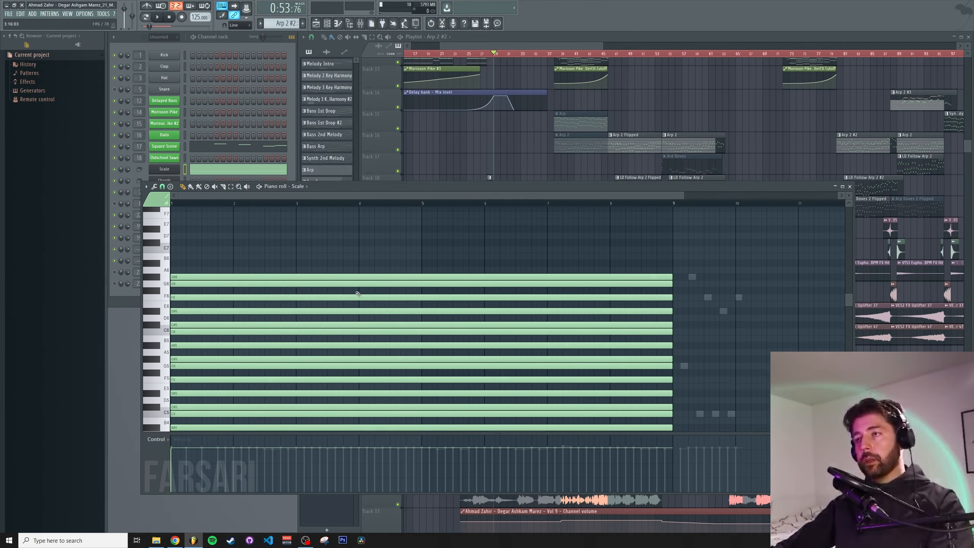
pyautogui.click(849, 187)
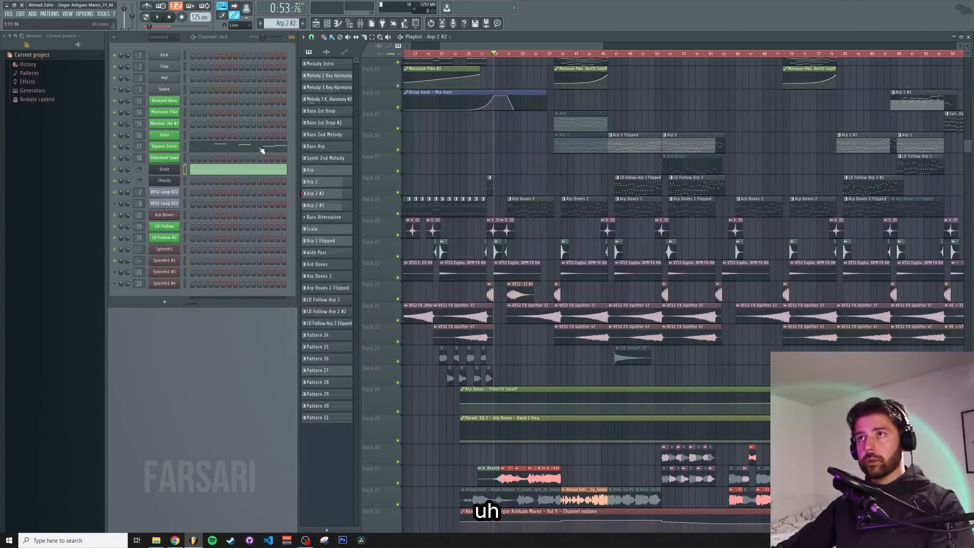
pyautogui.click(326, 65)
pyautogui.click(236, 105)
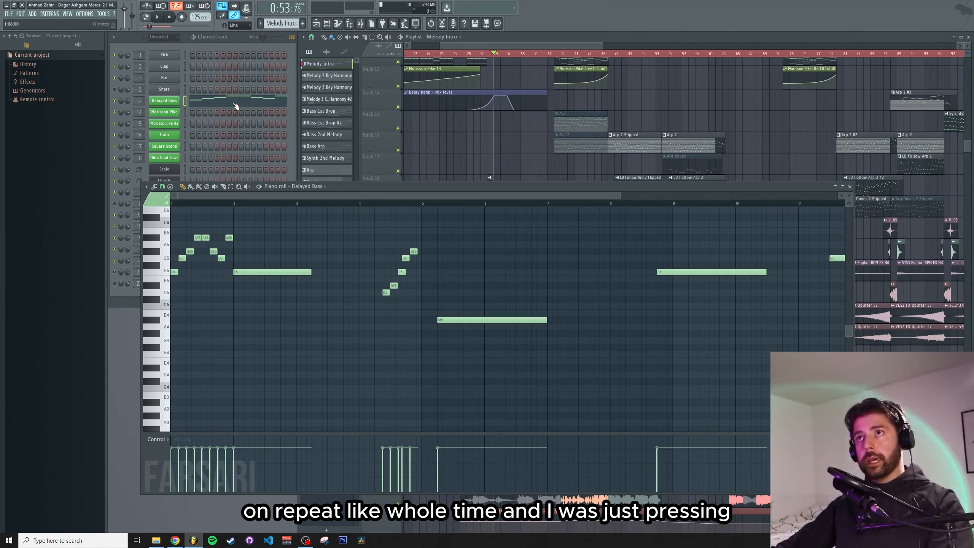
# Play back the Delayed Bass melody, moving the playhead to around bar 12, then stop playback
pyautogui.scroll(3, 252, 270)
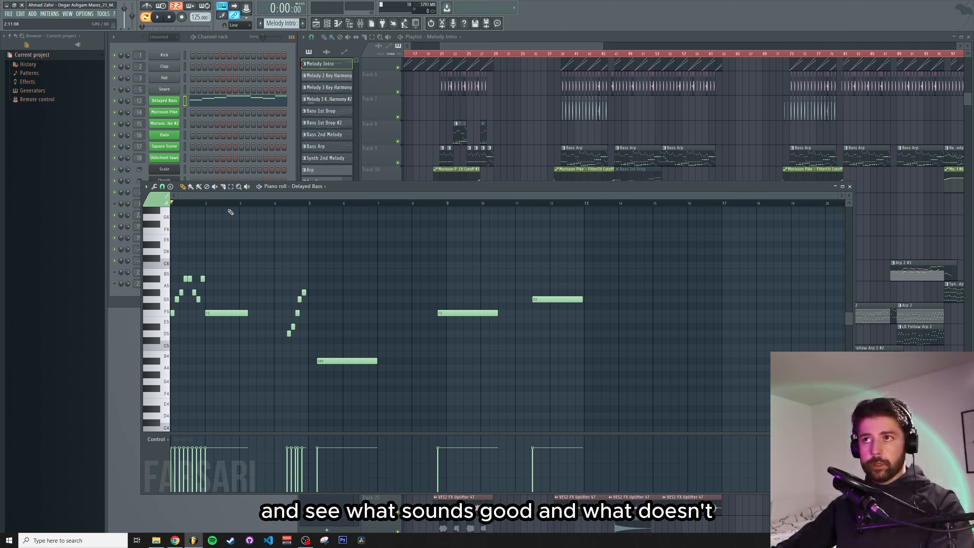
pyautogui.scroll(3, 232, 203)
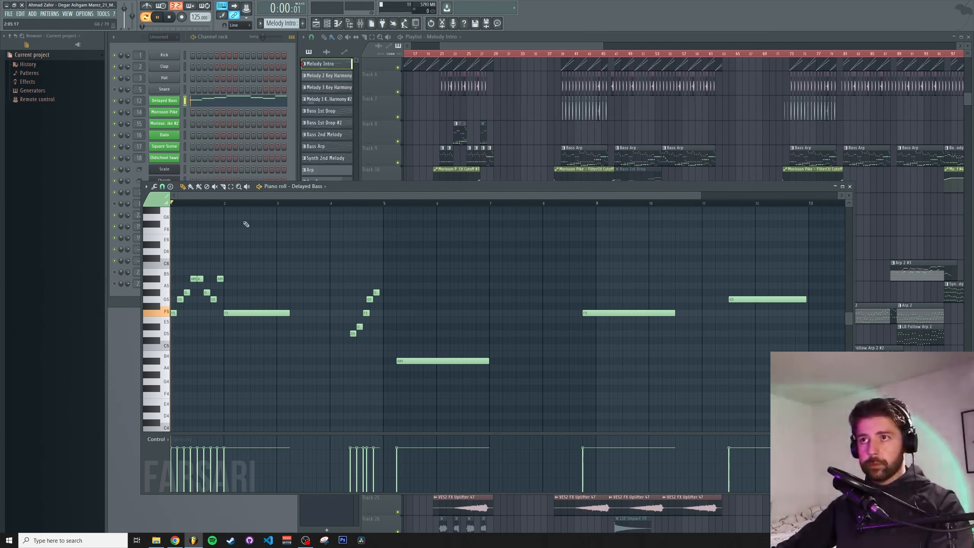
pyautogui.press('space')
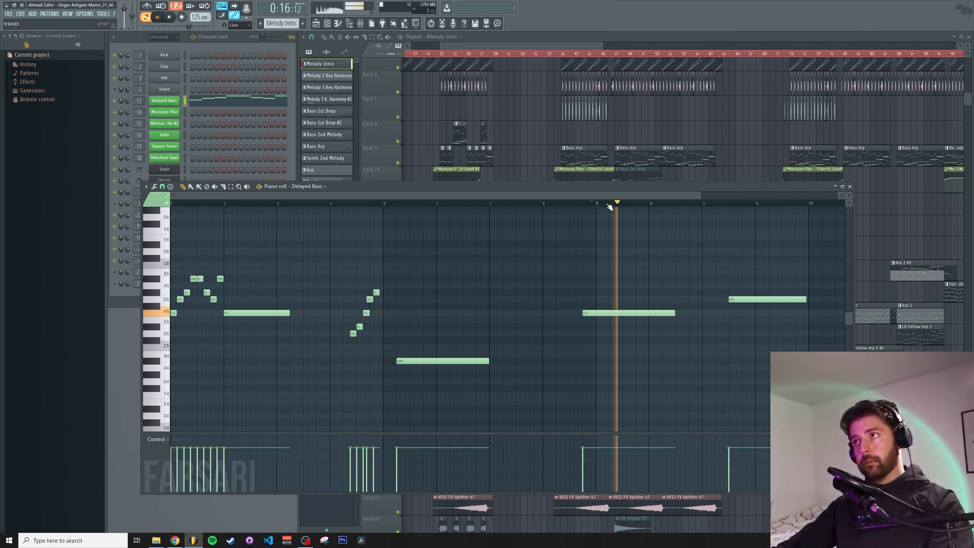
pyautogui.scroll(-2, 593, 208)
pyautogui.click(586, 204)
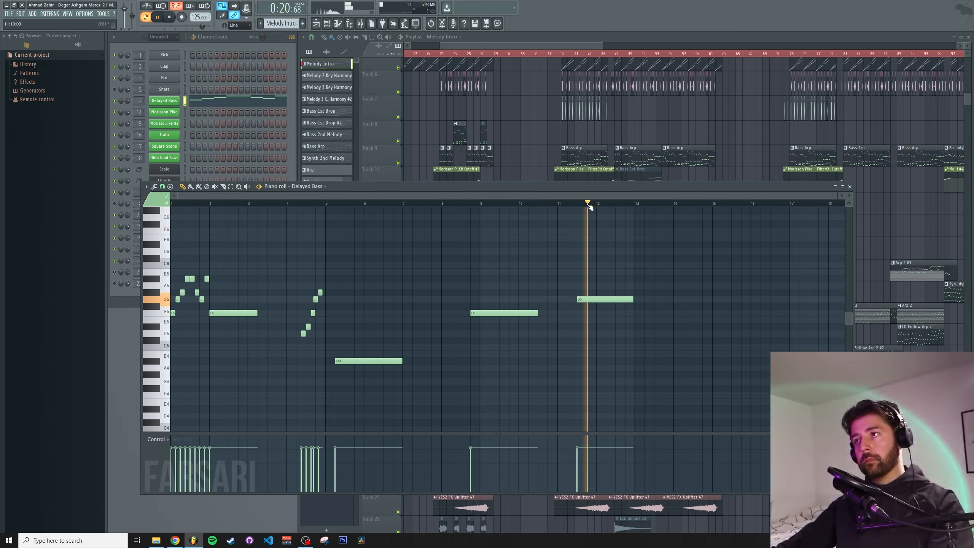
pyautogui.press('space')
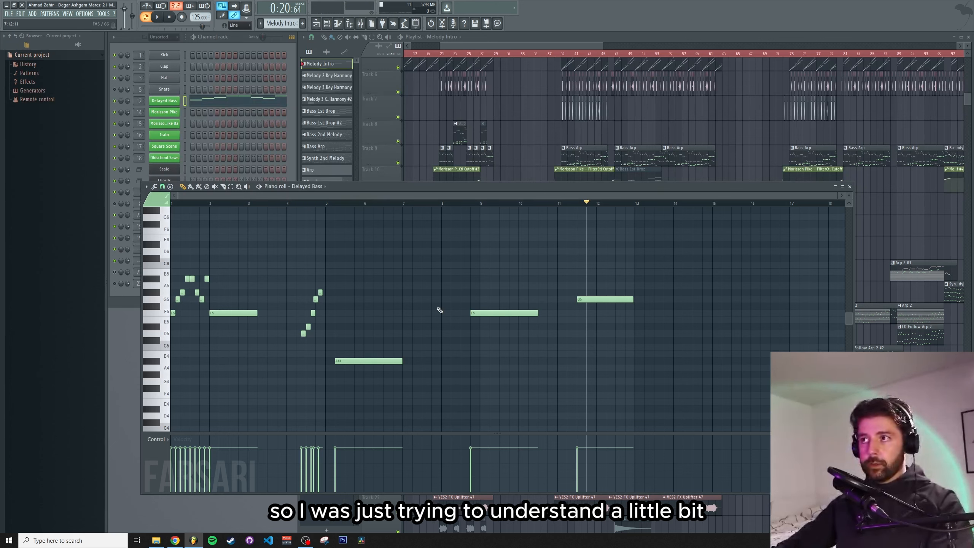
# Close the piano roll and reopen the Scale pattern's notes
pyautogui.click(850, 186)
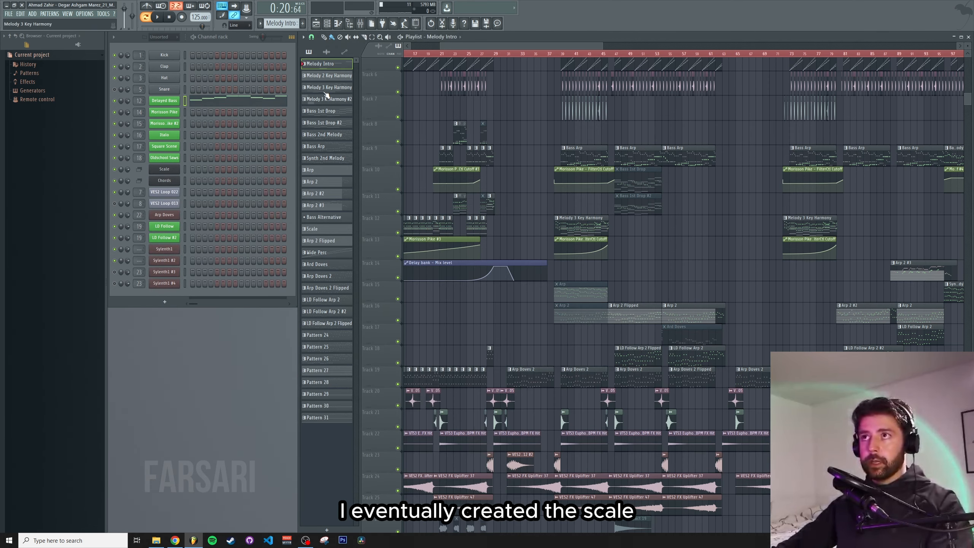
pyautogui.click(324, 79)
pyautogui.click(222, 166)
pyautogui.scroll(3, 206, 287)
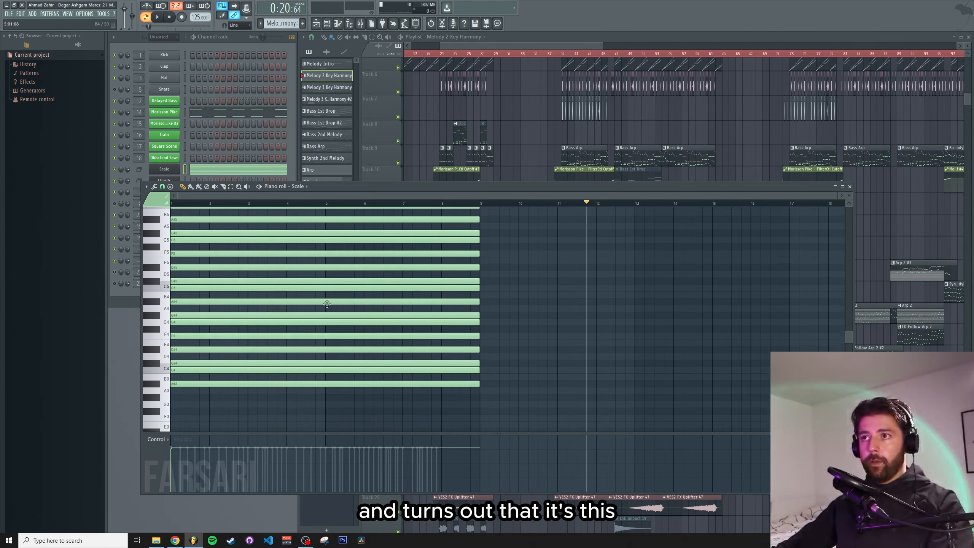
# Scroll through the Scale pattern's notes across the keyboard, then close the piano roll
pyautogui.scroll(-3, 205, 287)
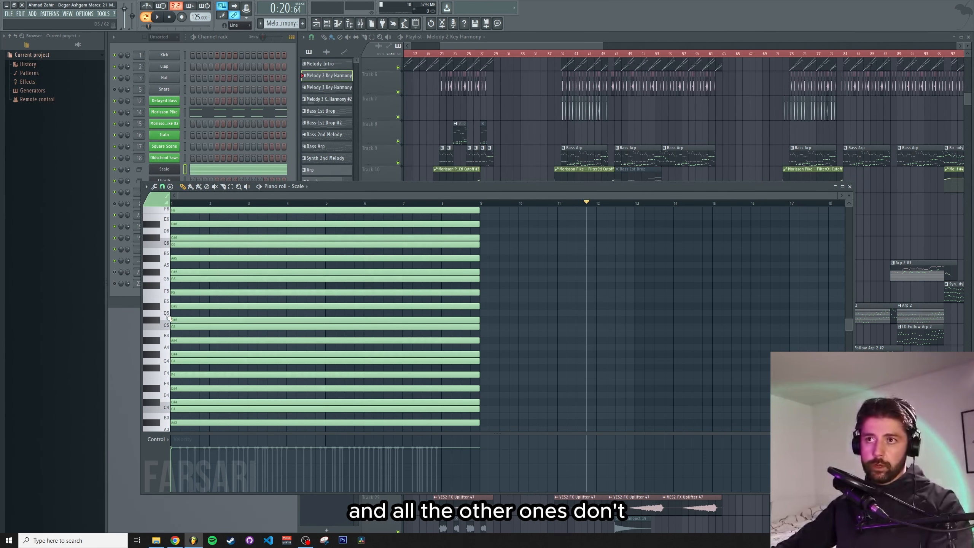
pyautogui.scroll(1, 632, 294)
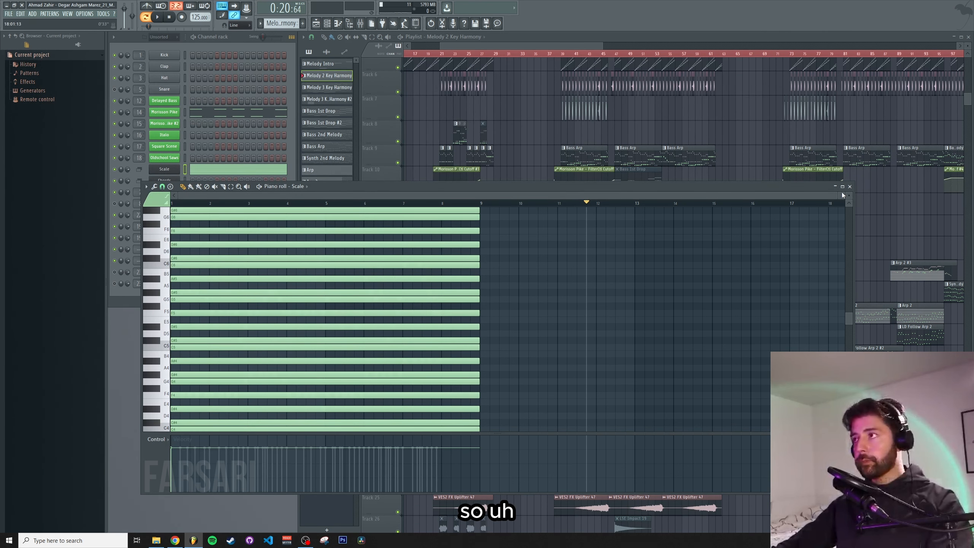
pyautogui.scroll(-4, 248, 382)
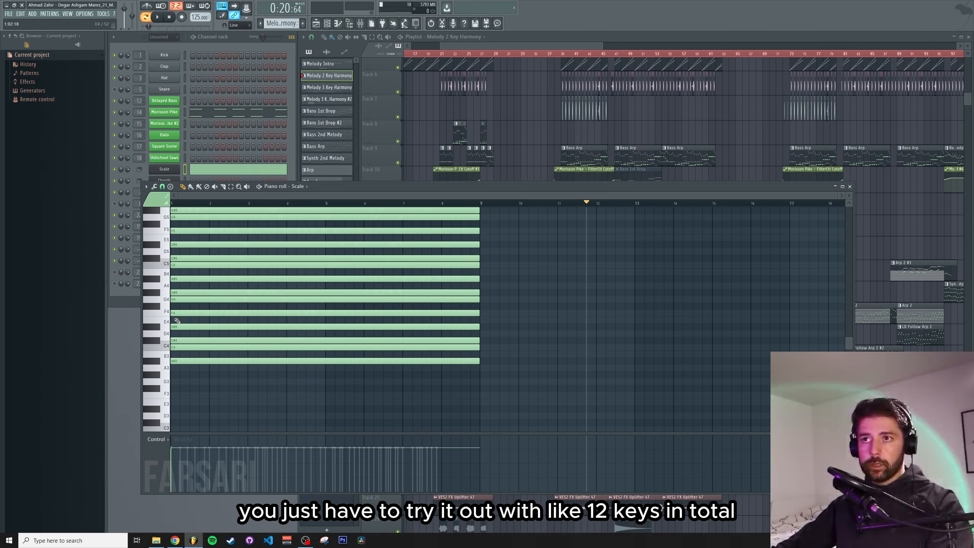
pyautogui.scroll(1, 177, 321)
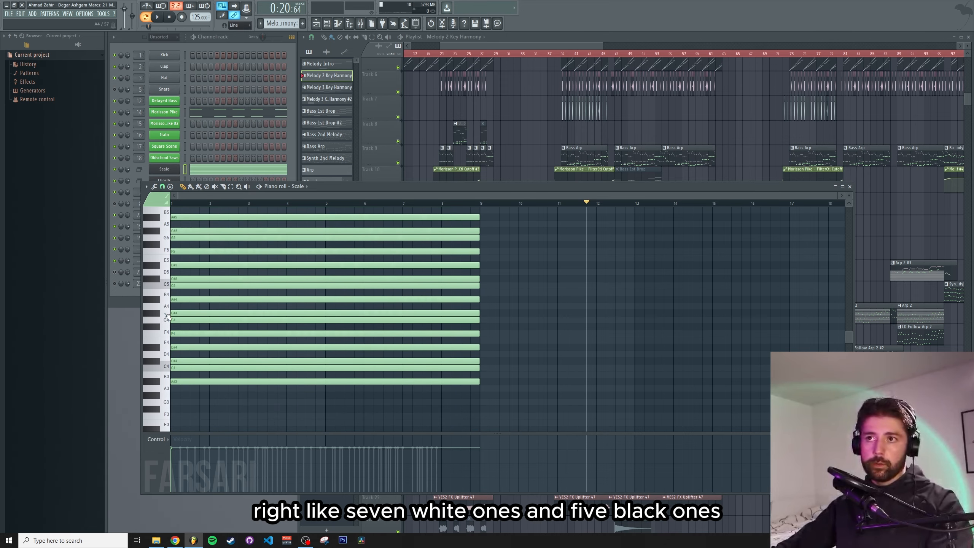
pyautogui.scroll(3, 508, 324)
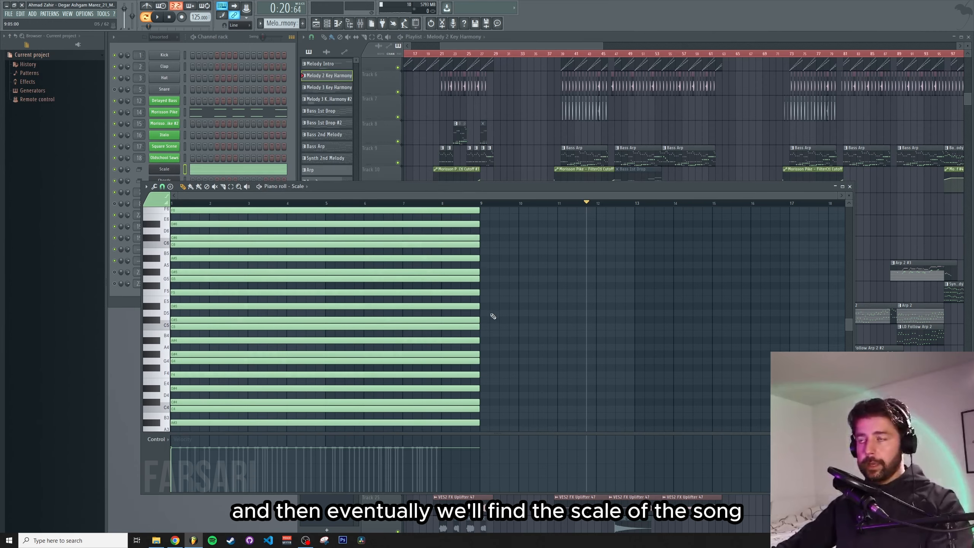
pyautogui.click(849, 186)
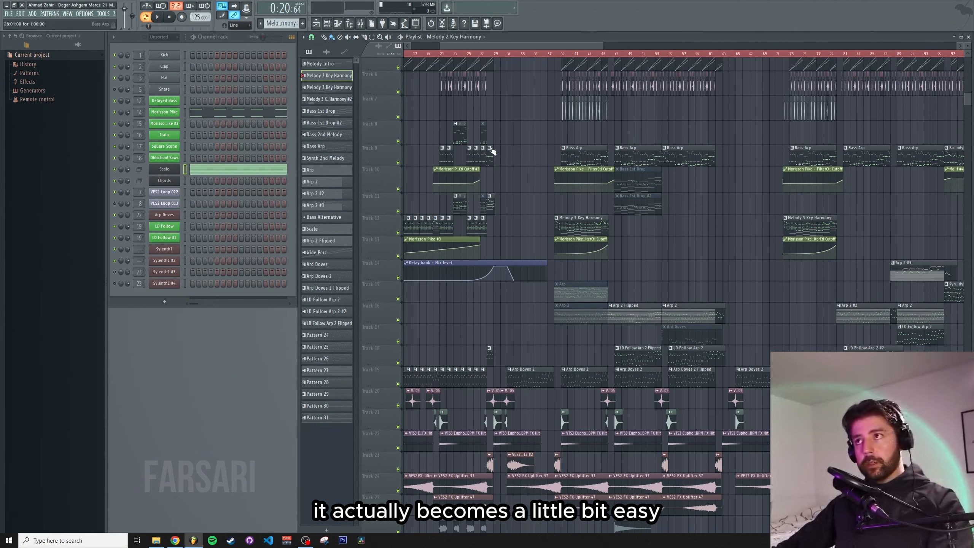
# Open the Delayed Bass pattern and then the Morrison Pike pattern in the piano roll
pyautogui.scroll(2, 531, 191)
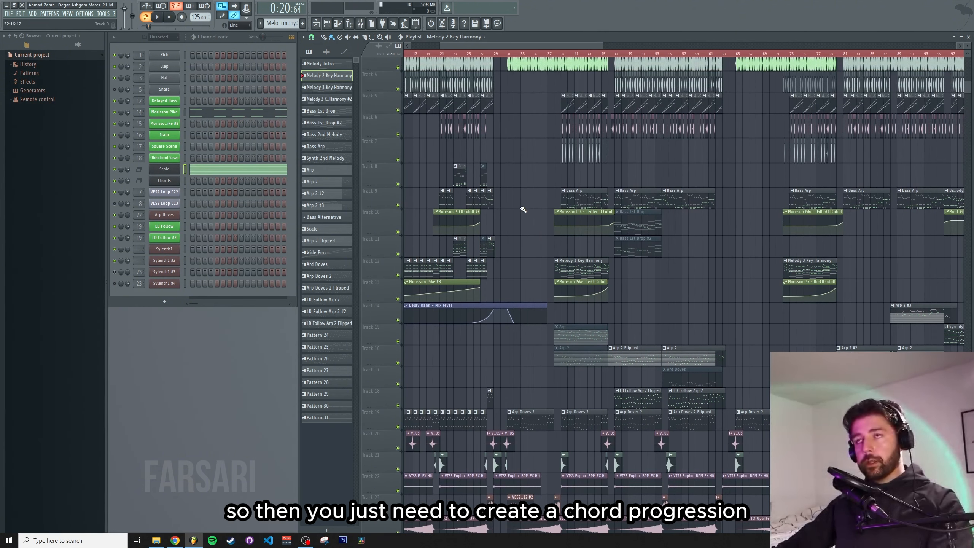
pyautogui.click(329, 64)
pyautogui.click(244, 100)
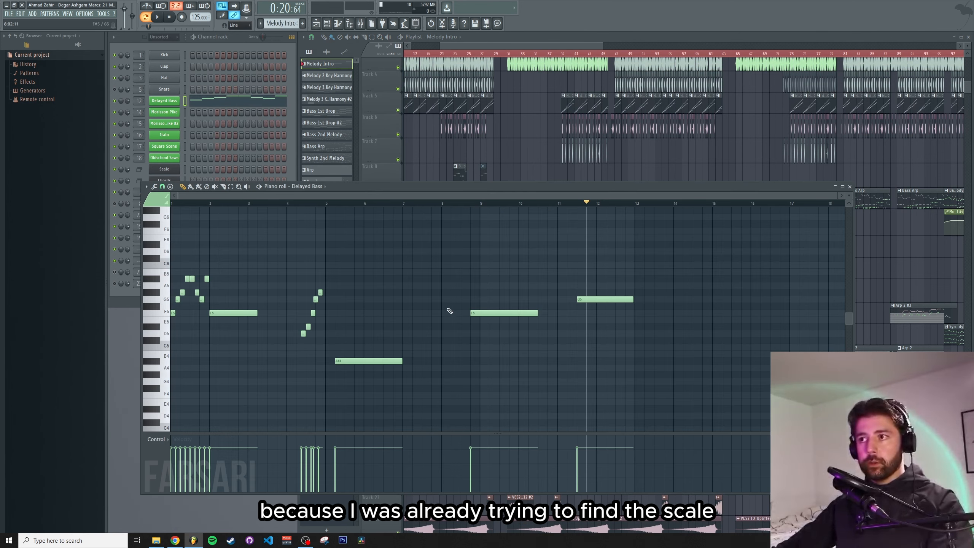
pyautogui.click(848, 193)
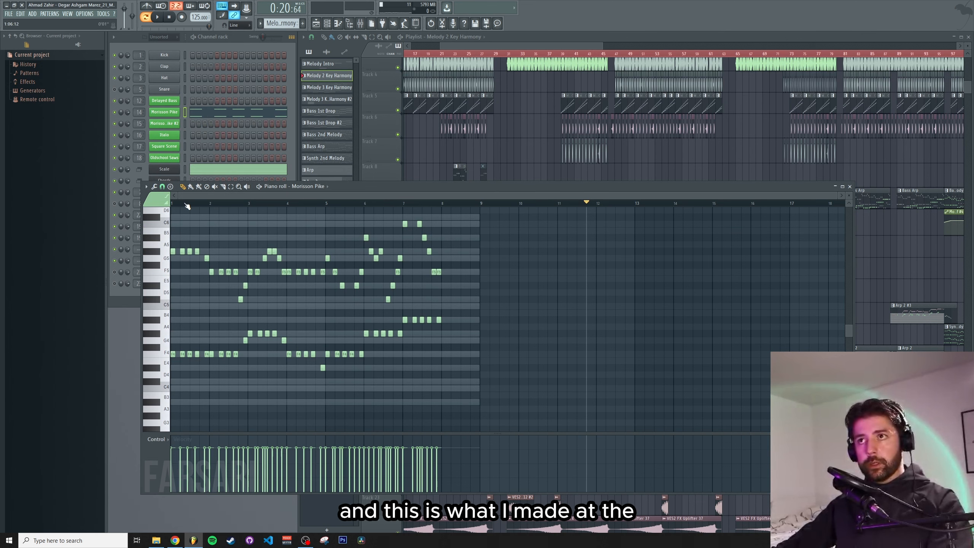
# Zoom into the Morrison Pike piano roll, play its melody, and close the piano roll
pyautogui.scroll(3, 428, 203)
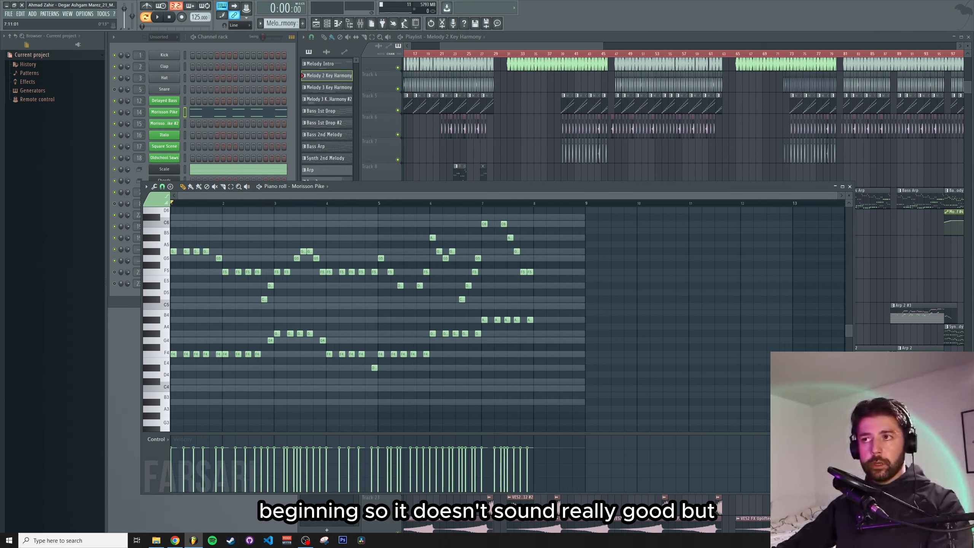
pyautogui.scroll(1, 641, 327)
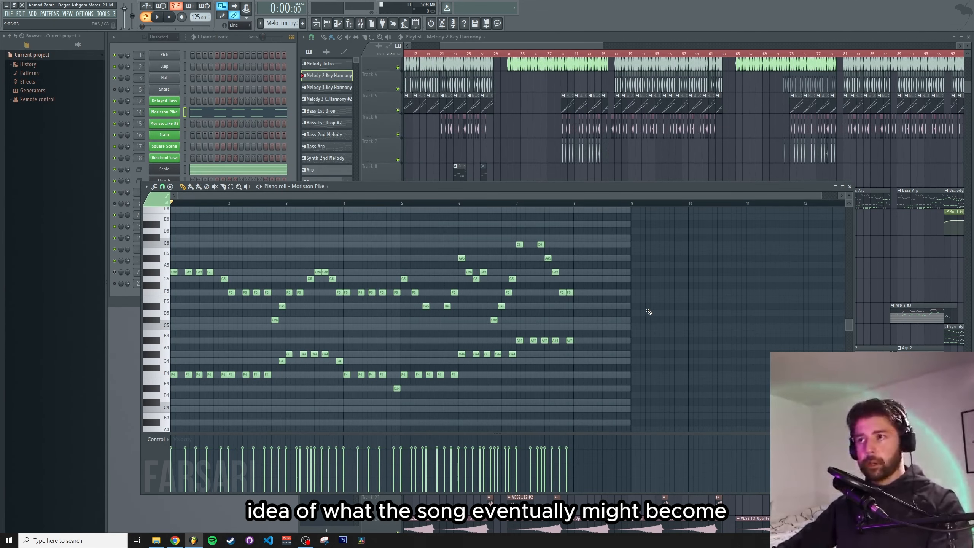
pyautogui.press('space')
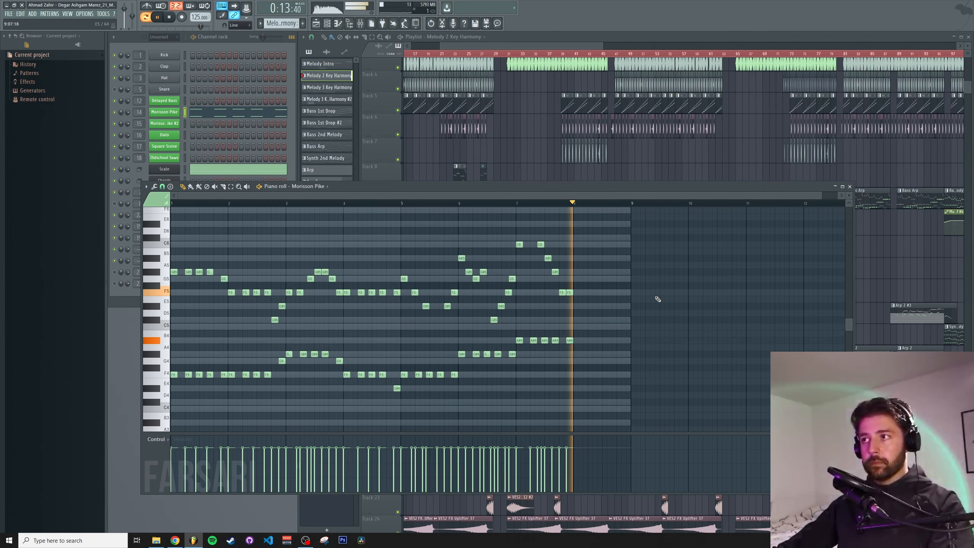
pyautogui.click(851, 187)
# Open the Morrison Pike #2 pattern in the piano roll from the playlist and zoom in on its notes
pyautogui.scroll(-5, 510, 238)
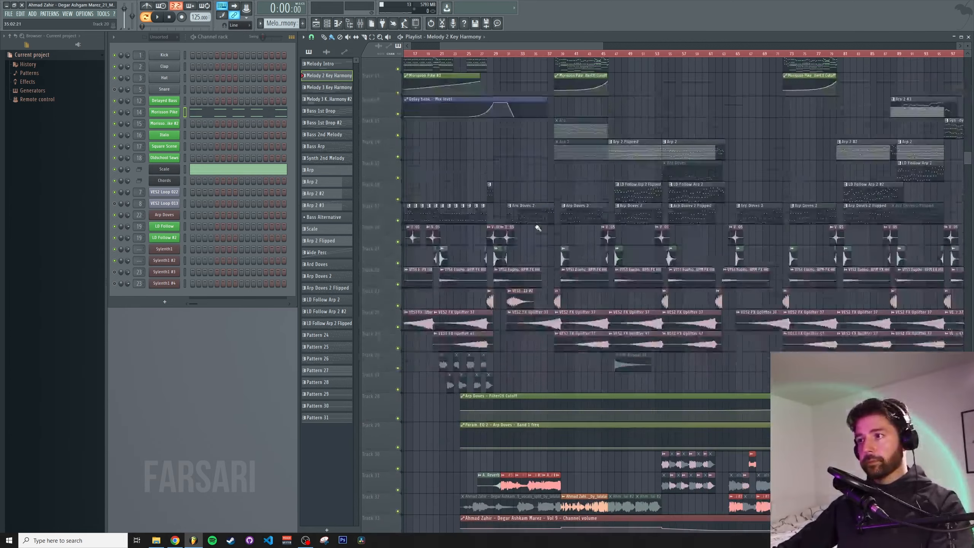
pyautogui.click(530, 333)
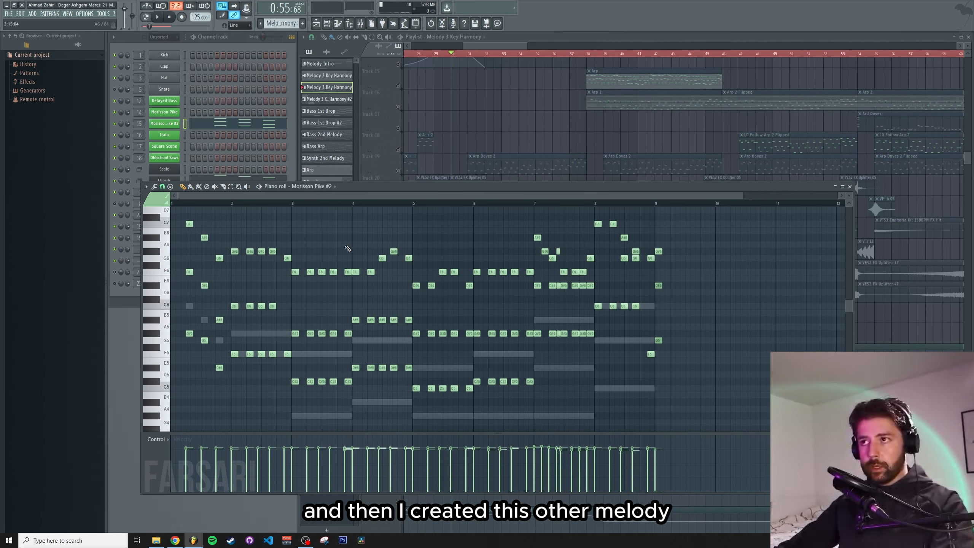
pyautogui.scroll(-2, 341, 207)
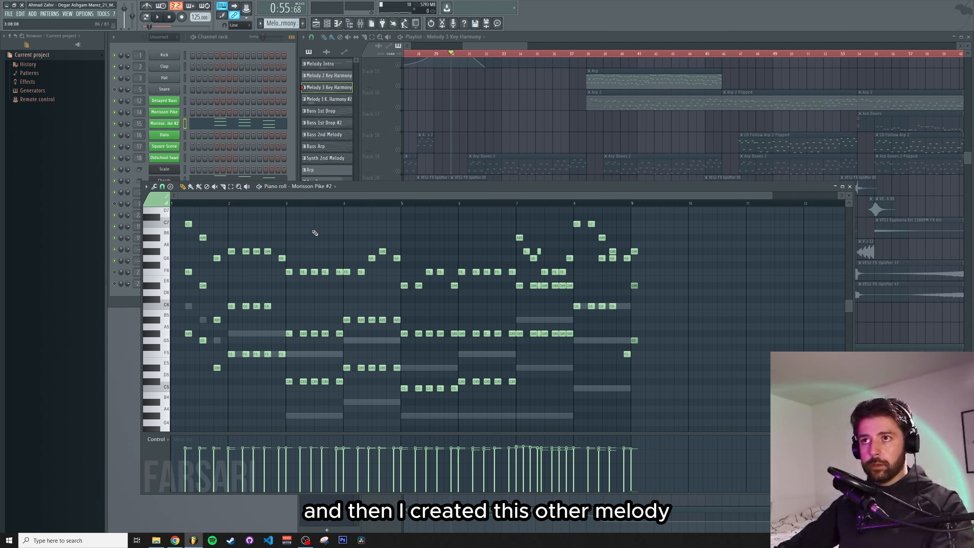
# Close the piano roll and play the arrangement around the Morrison Pike #2 section
pyautogui.click(242, 98)
pyautogui.press('space')
pyautogui.click(359, 195)
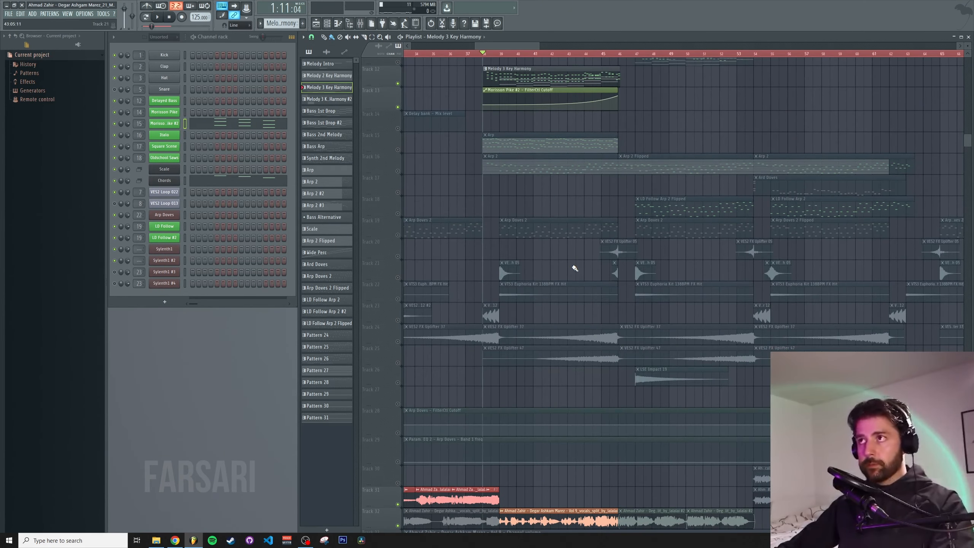
pyautogui.press('space')
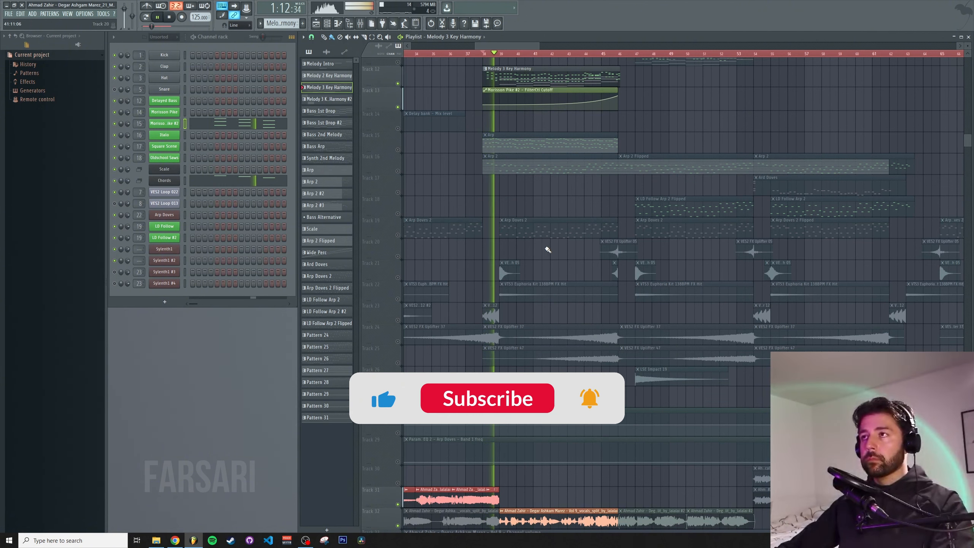
# Scroll through the playlist tracks during playback, then stop playback
pyautogui.scroll(3, 556, 265)
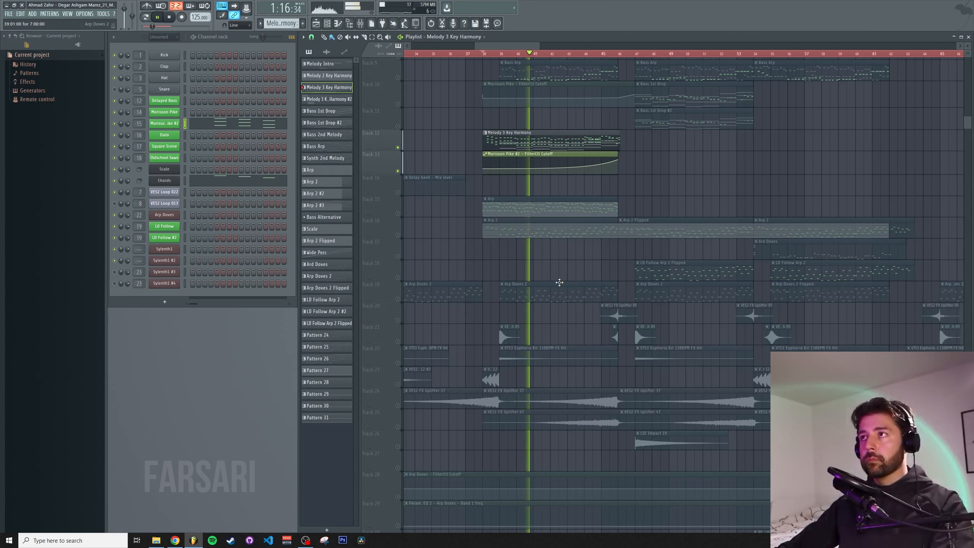
pyautogui.scroll(-3, 559, 282)
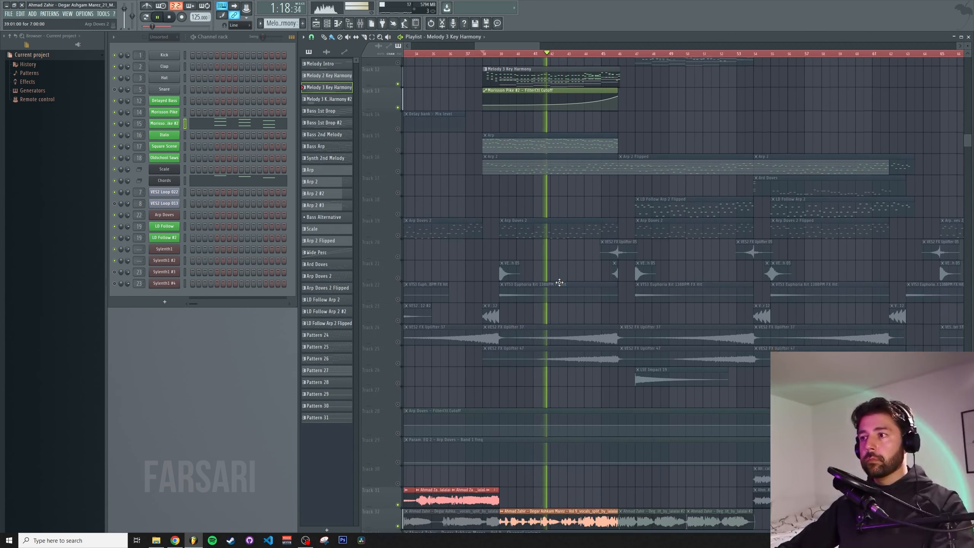
pyautogui.scroll(-1, 558, 282)
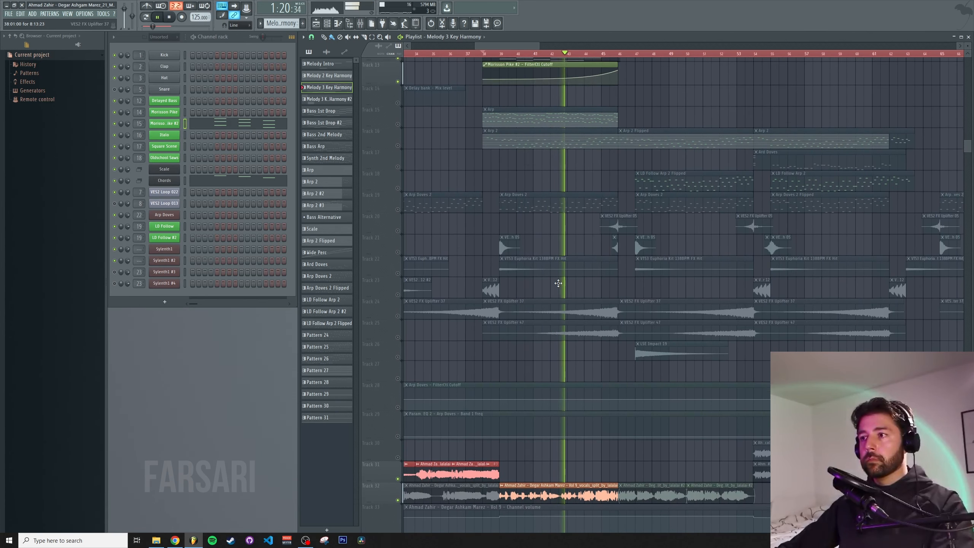
pyautogui.scroll(6, 558, 283)
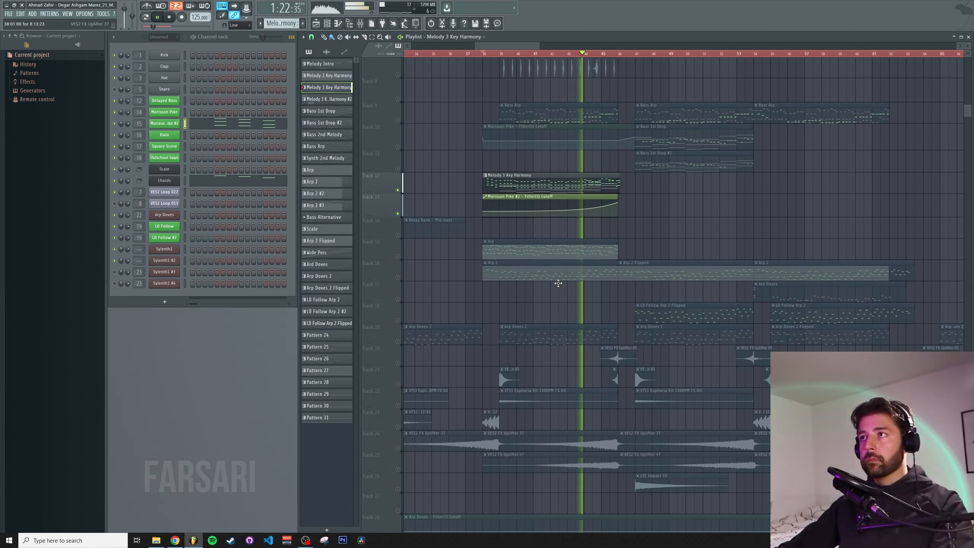
pyautogui.scroll(2, 558, 283)
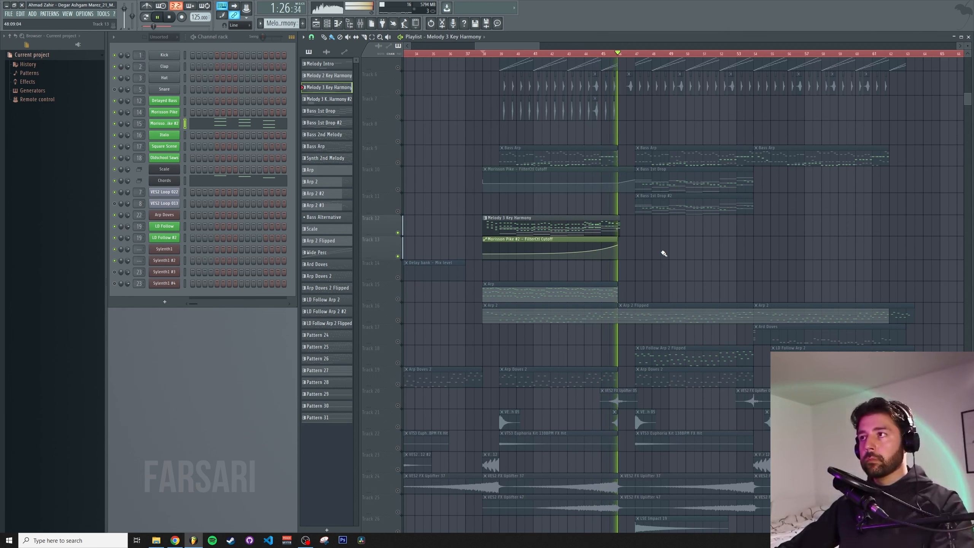
pyautogui.press('space')
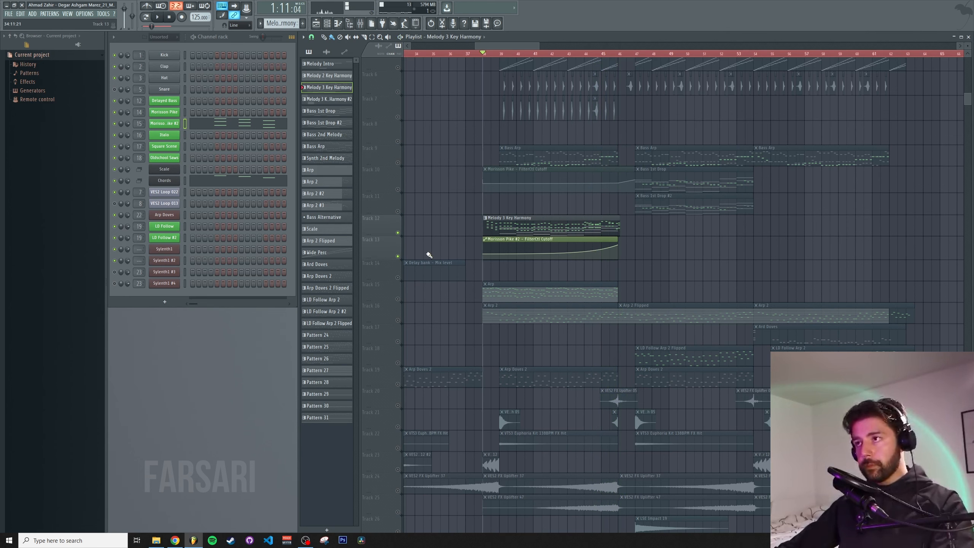
# Solo the Bass Arp and Morrison Pike tracks and play them in the arrangement
pyautogui.click(397, 163)
pyautogui.click(398, 189)
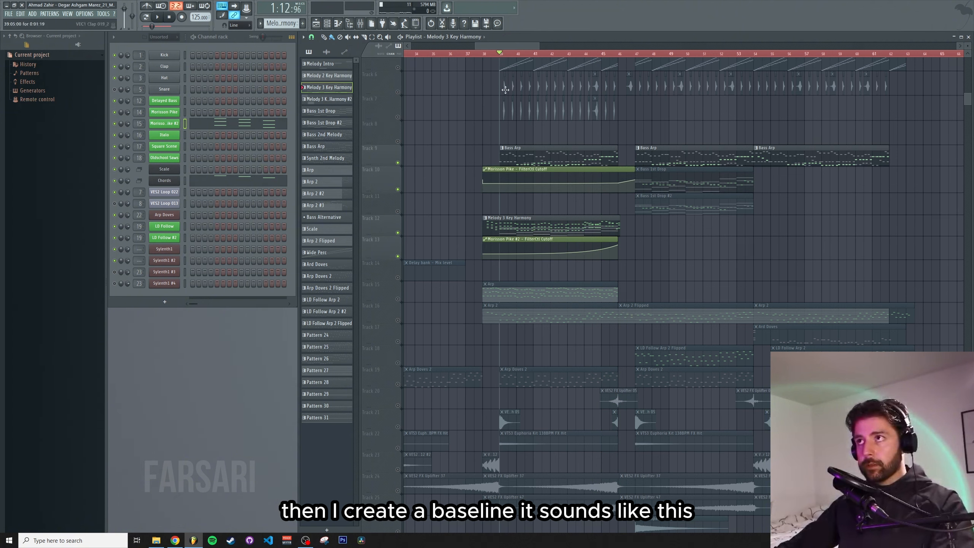
pyautogui.press('space')
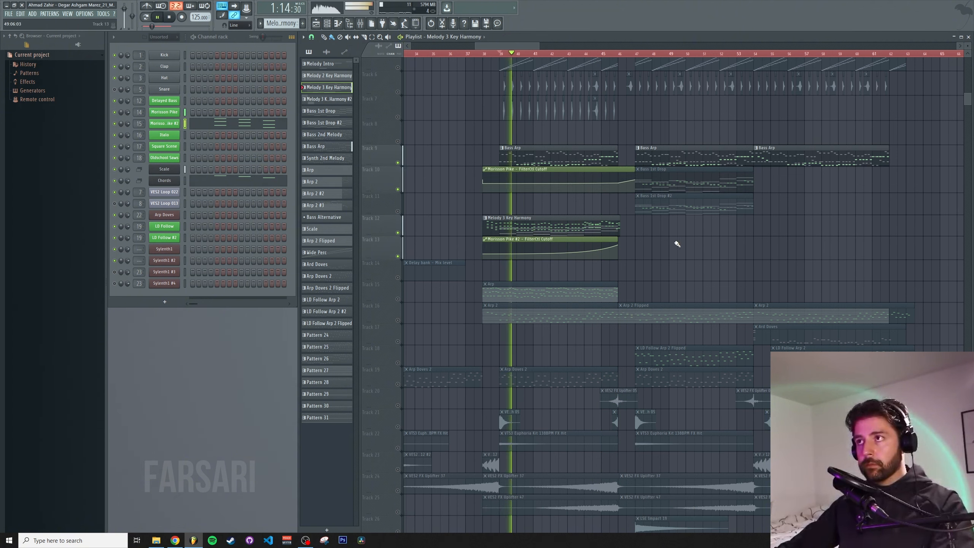
# Open the Bass Arp pattern in the piano roll during playback, then close it and stop
pyautogui.doubleClick(543, 158)
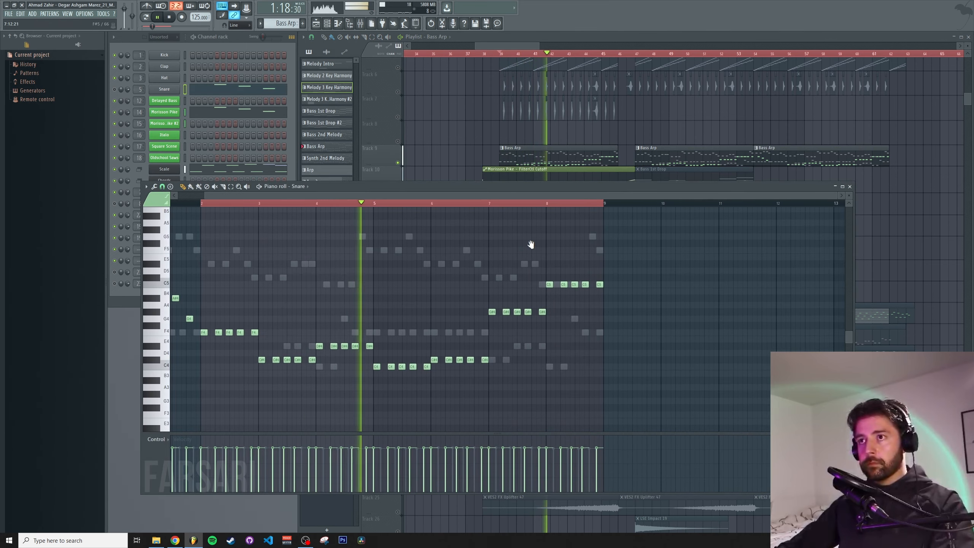
pyautogui.click(849, 187)
pyautogui.press('space')
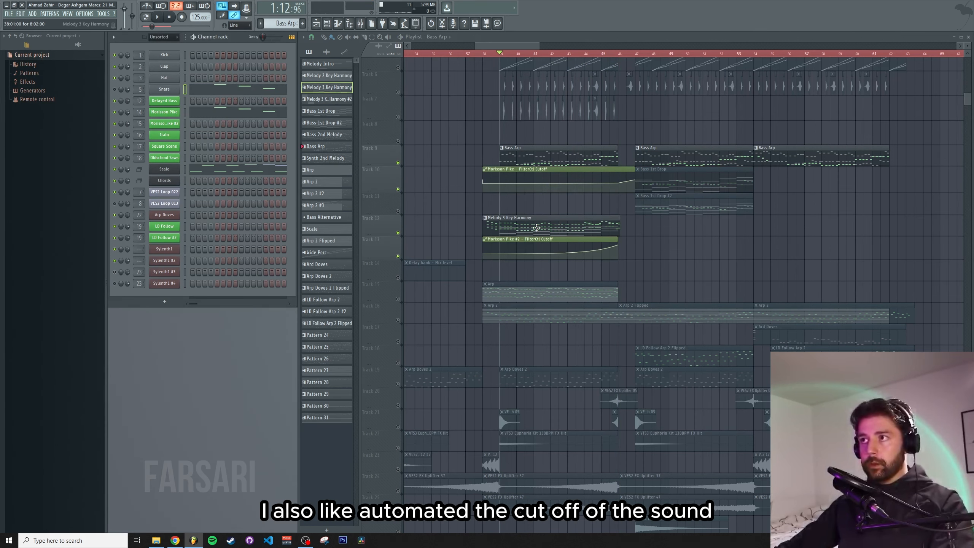
# Open the Morrison Pike #2 piano roll and its Sylenth1 synth, repositioning both windows
pyautogui.doubleClick(539, 231)
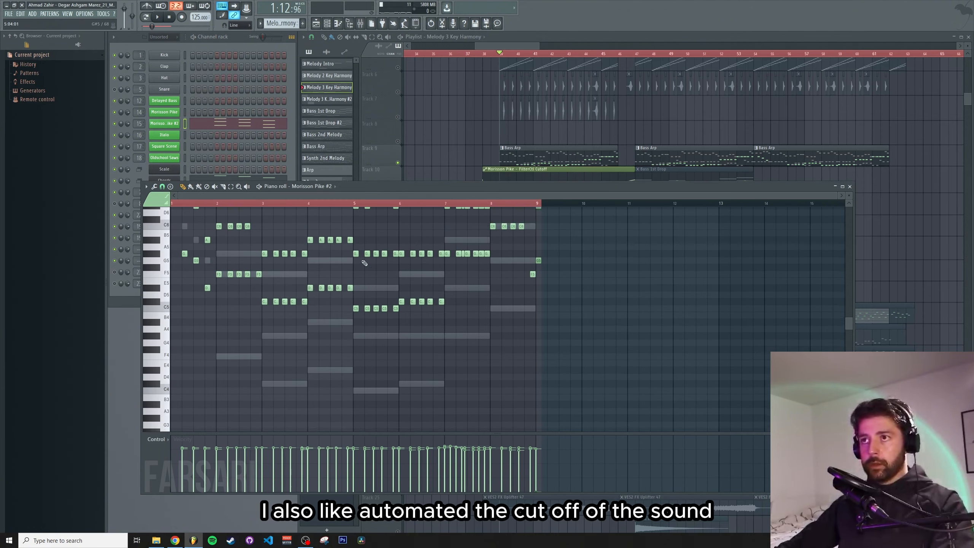
pyautogui.moveTo(356, 186); pyautogui.dragTo(352, 214)
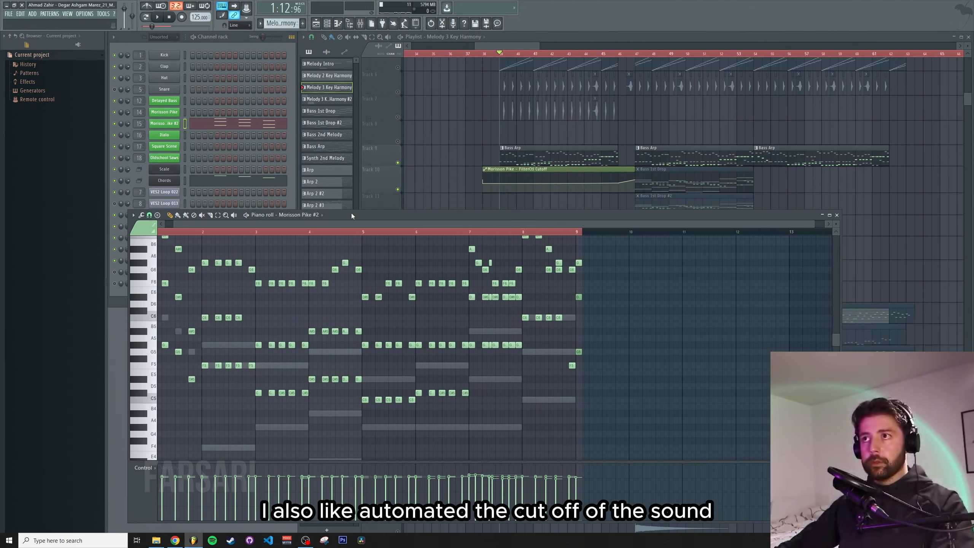
pyautogui.click(179, 124)
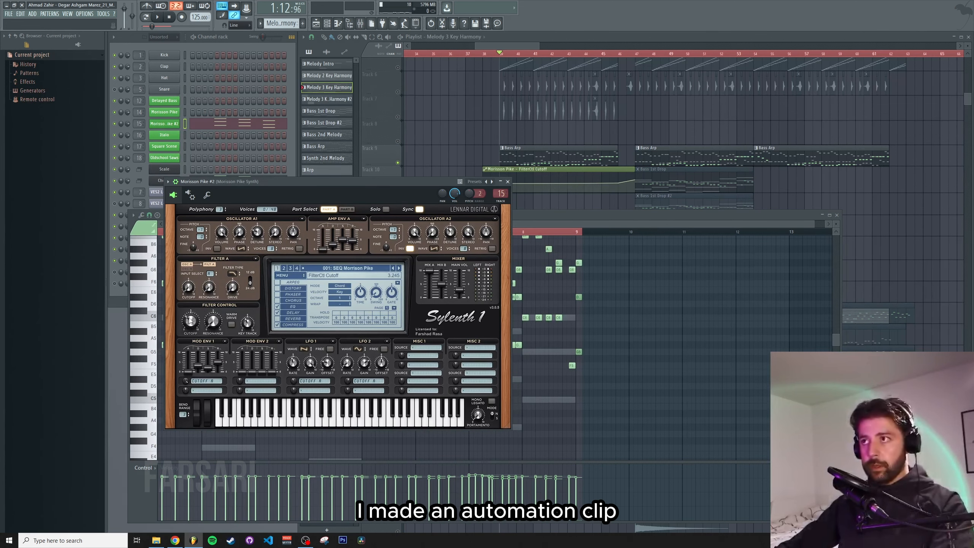
pyautogui.moveTo(571, 215); pyautogui.dragTo(556, 284)
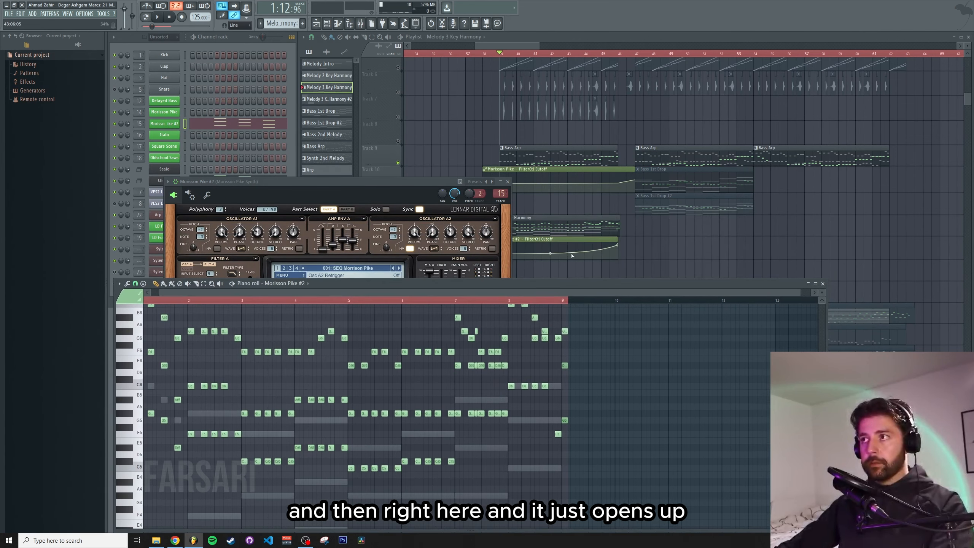
pyautogui.moveTo(364, 180); pyautogui.dragTo(370, 171)
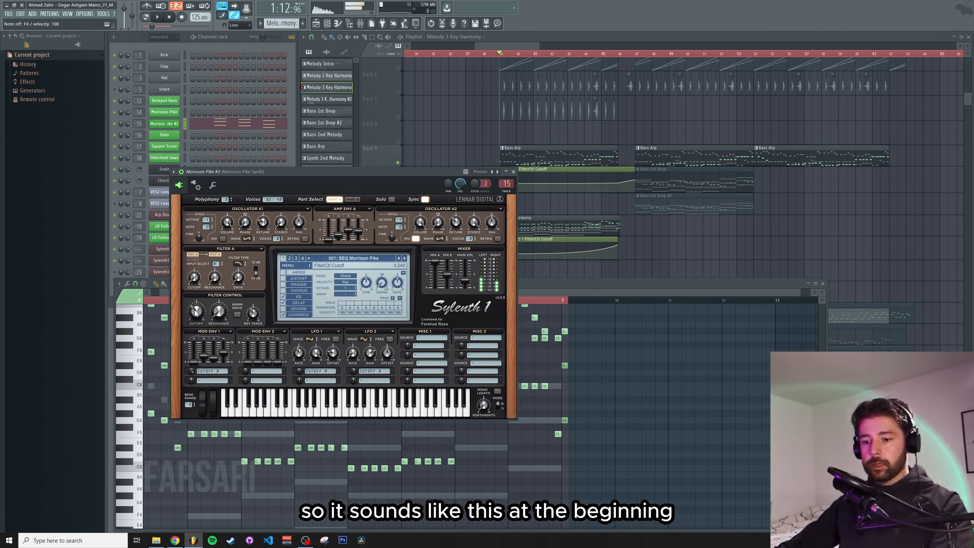
# Play the pattern while sweeping the Sylenth1 filter cutoff up and back down, then close the plugin
pyautogui.click(202, 38)
pyautogui.press('space')
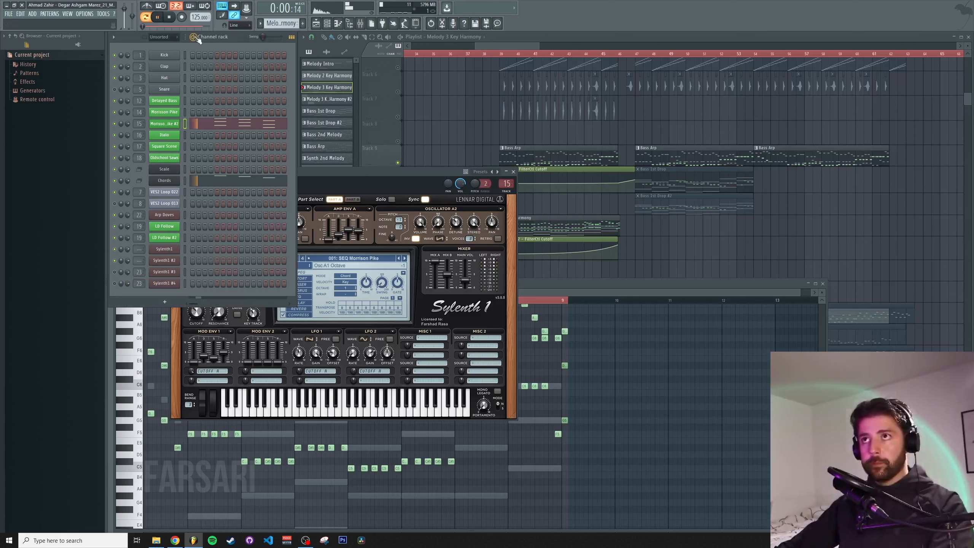
pyautogui.click(331, 174)
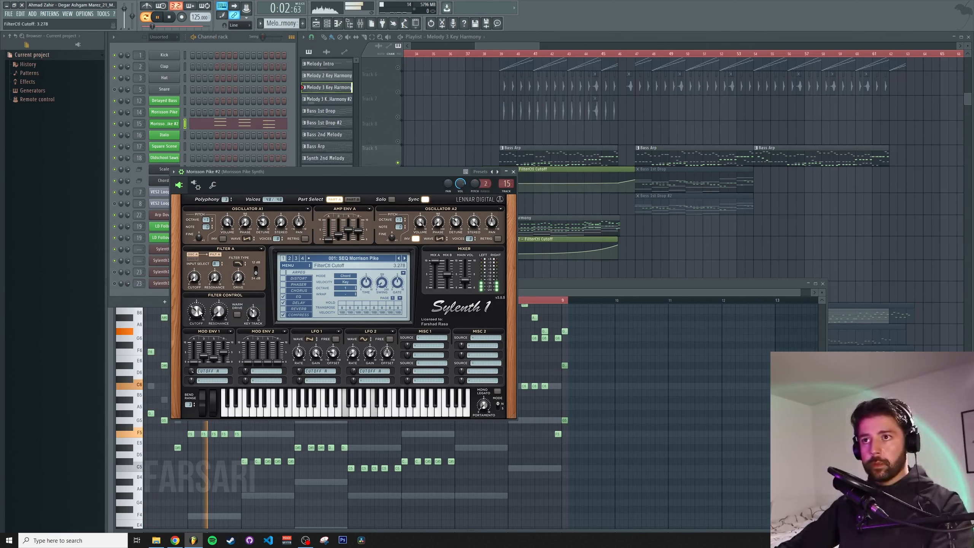
pyautogui.moveTo(198, 302); pyautogui.dragTo(197, 282)
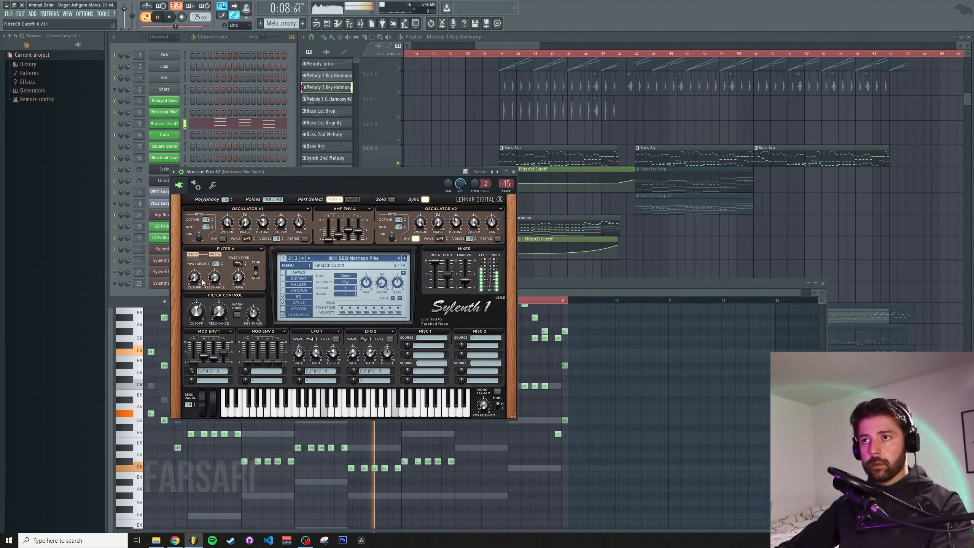
pyautogui.moveTo(204, 288); pyautogui.dragTo(207, 321)
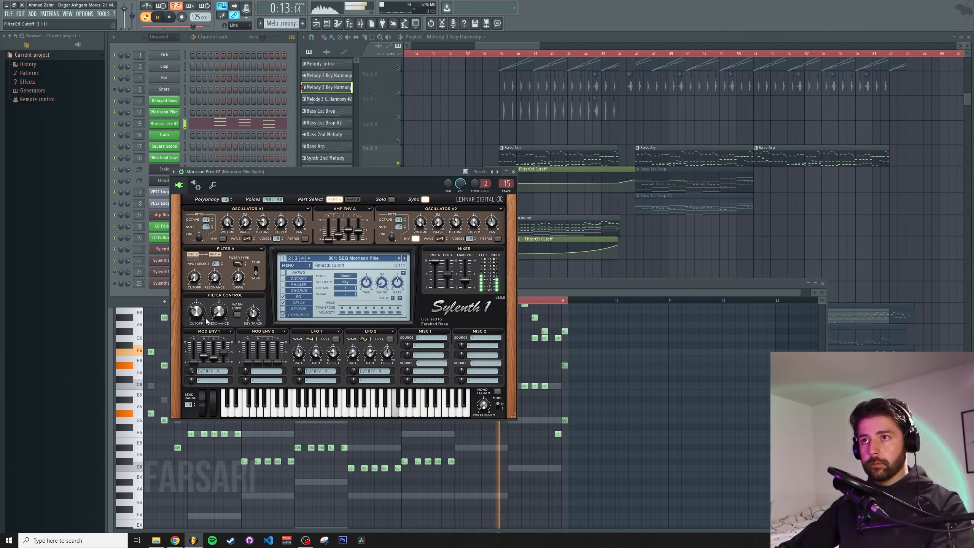
pyautogui.click(513, 173)
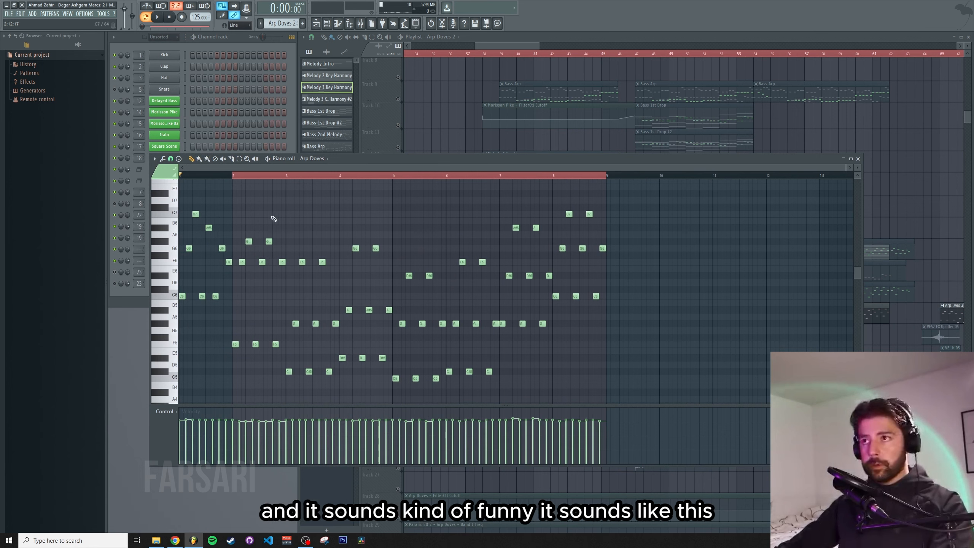
# Play the Arp Doves pattern from bar 2 in the piano roll, then close it
pyautogui.click(236, 175)
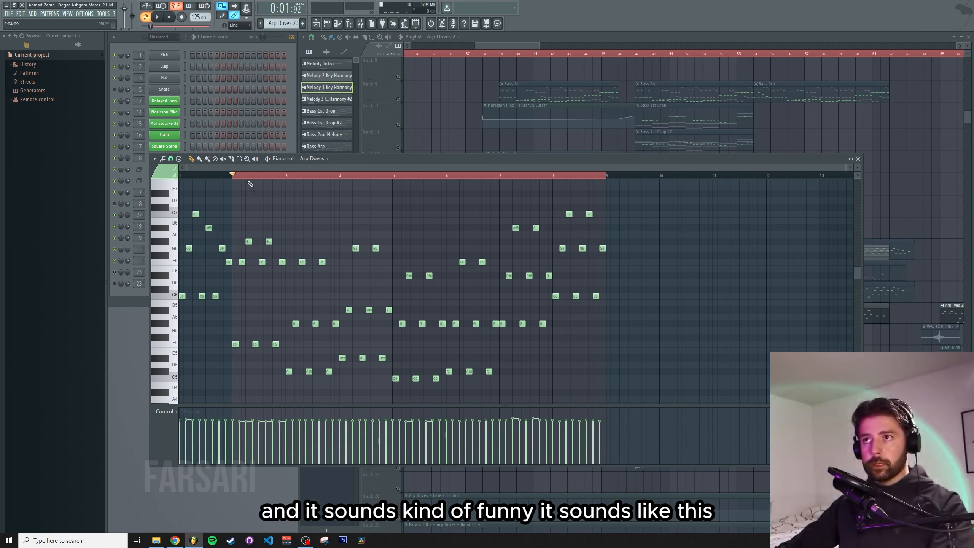
pyautogui.press('space')
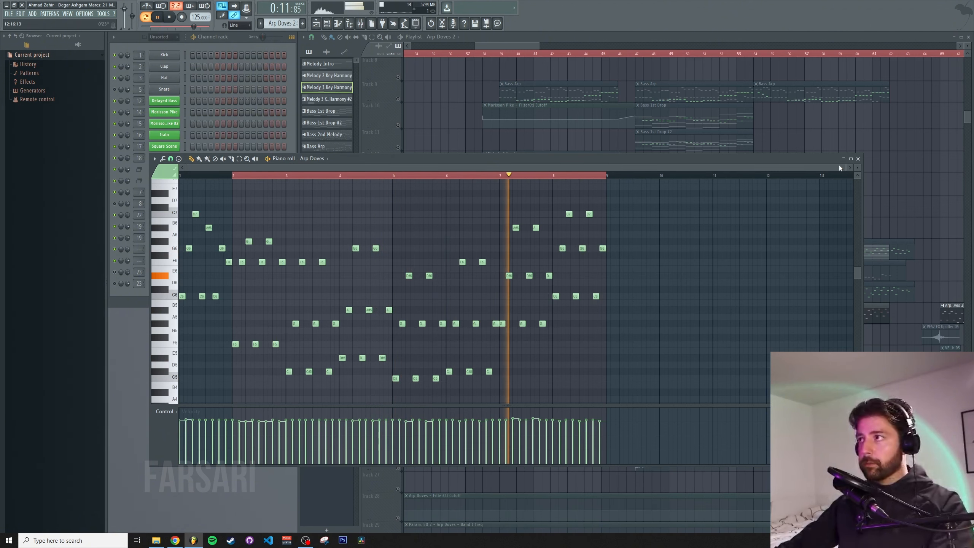
pyautogui.click(859, 158)
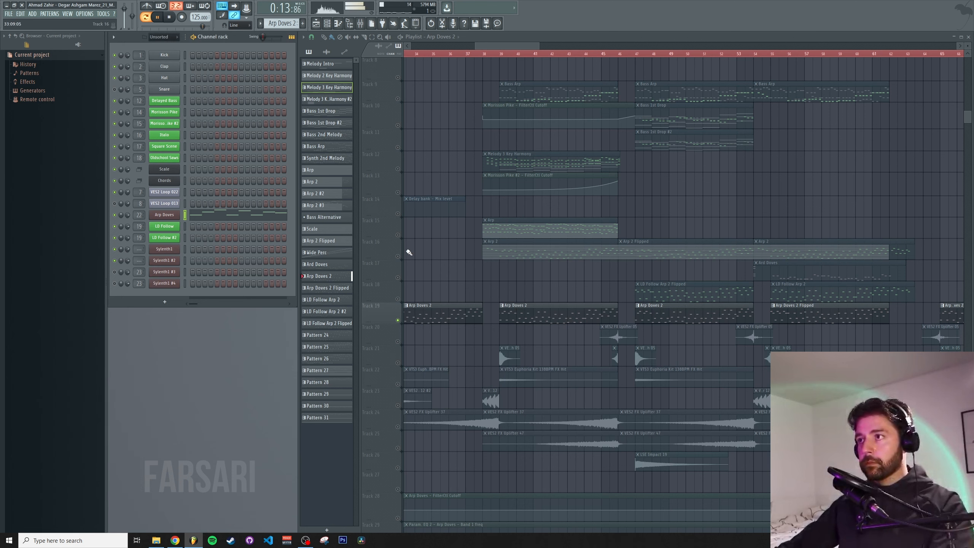
# Solo the Arp Doves 2 track and play it in the arrangement, then stop
pyautogui.rightClick(397, 320)
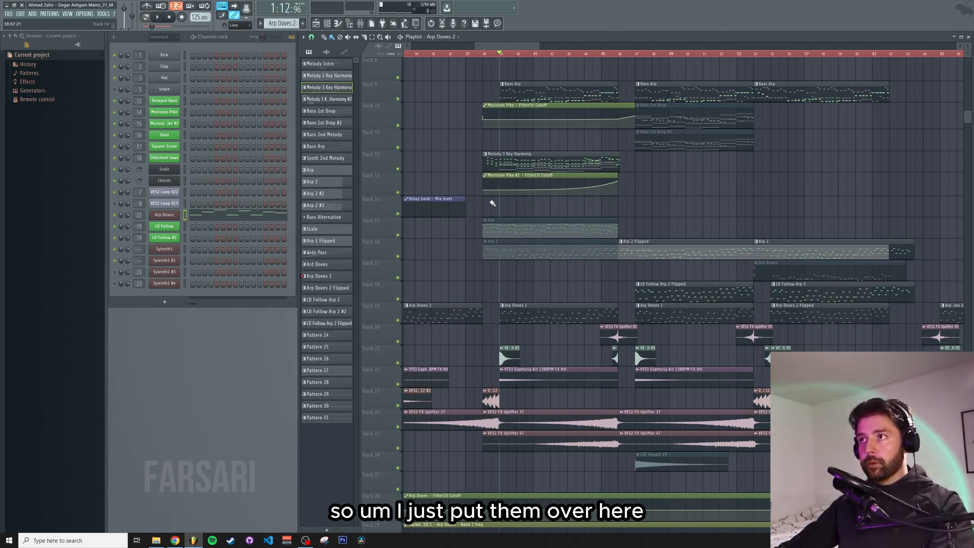
pyautogui.press('space')
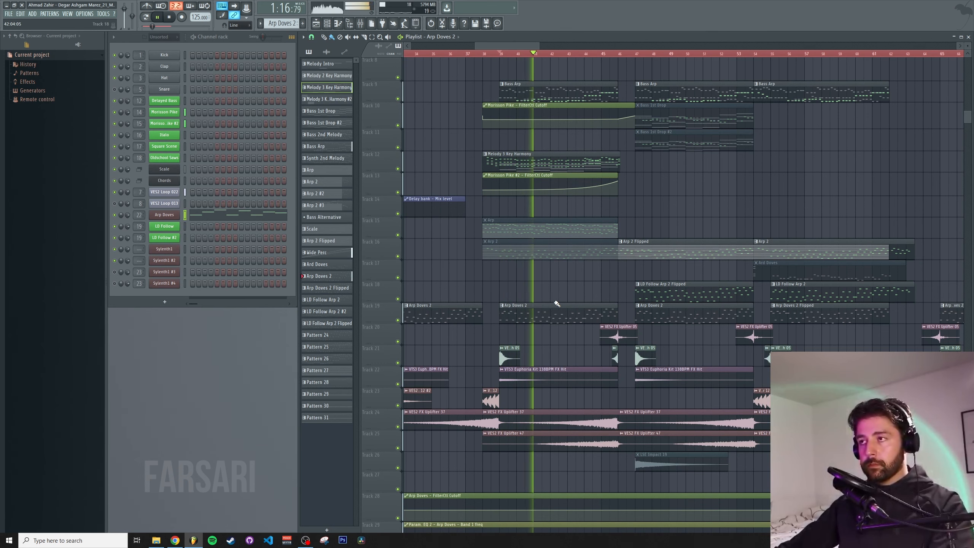
pyautogui.scroll(5, 552, 301)
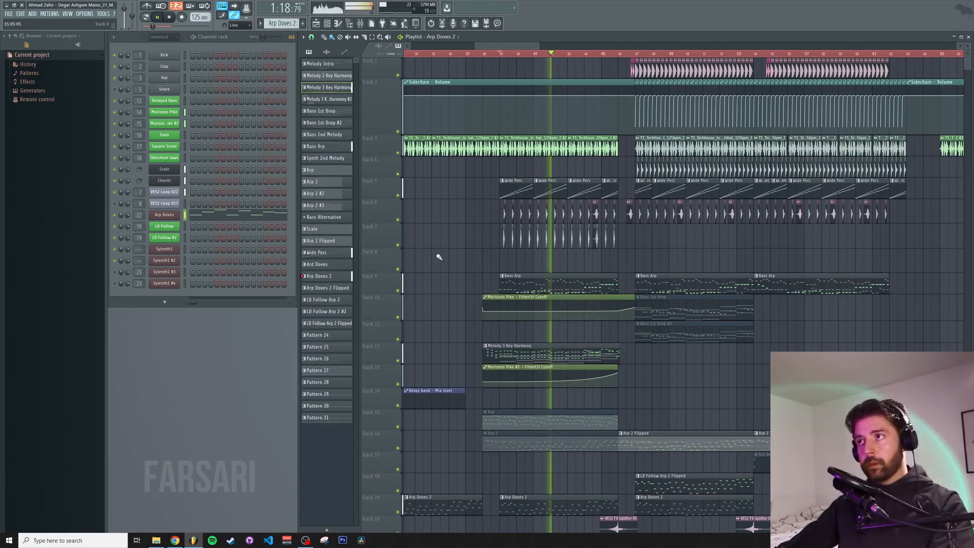
pyautogui.press('space')
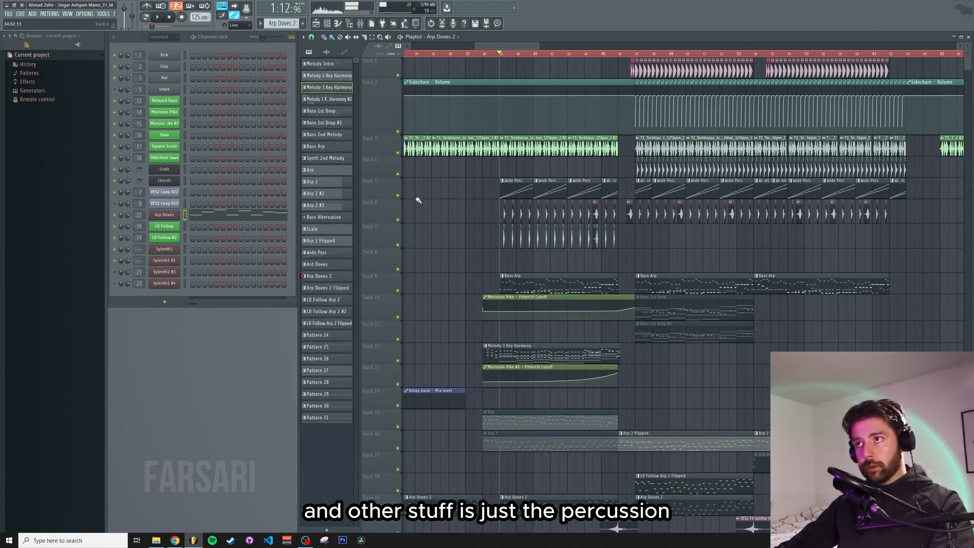
# Play the arrangement around the drop while toggling two playlist tracks on and off, then stop playback
pyautogui.rightClick(398, 152)
pyautogui.press('space')
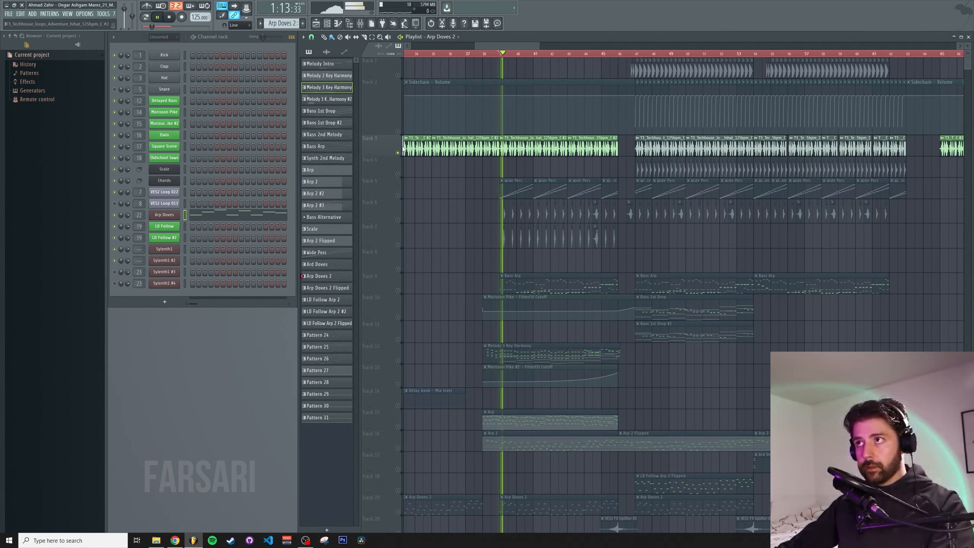
pyautogui.click(399, 132)
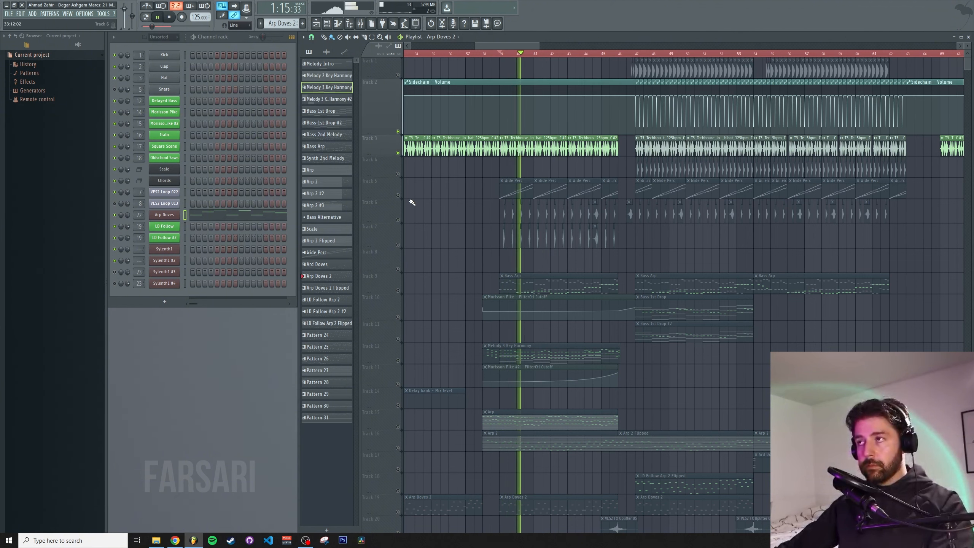
pyautogui.click(398, 195)
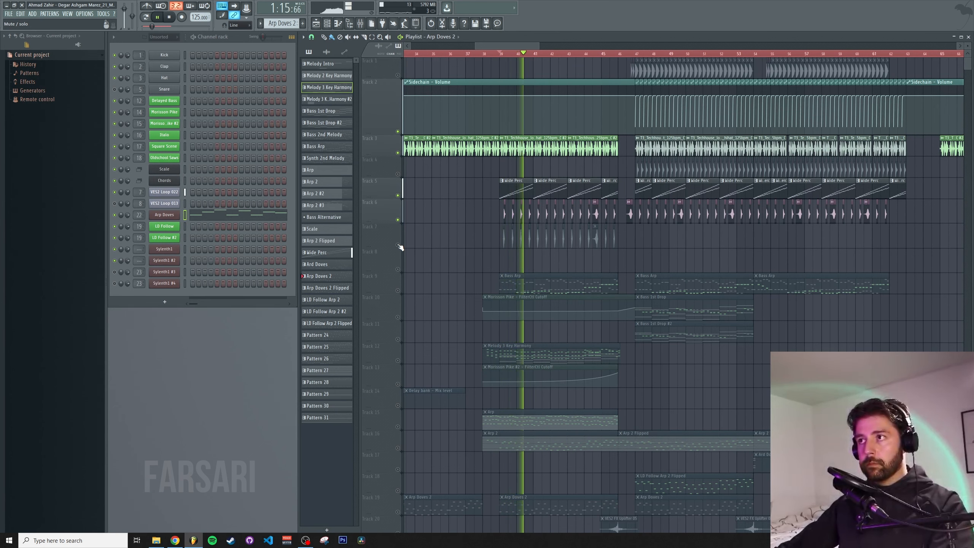
pyautogui.press('space')
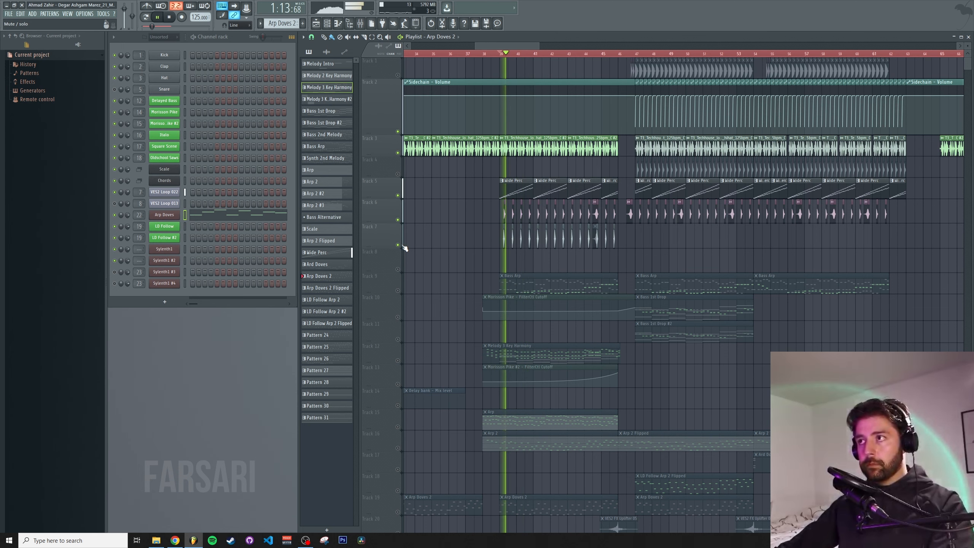
# Play the drop section and toggle the kick track's mute, then stop playback
pyautogui.scroll(4, 544, 56)
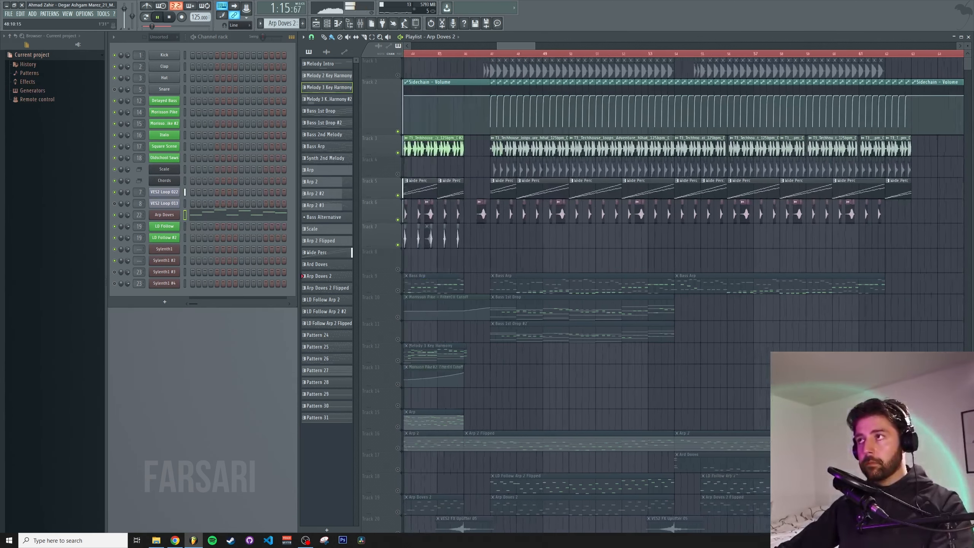
pyautogui.press('space')
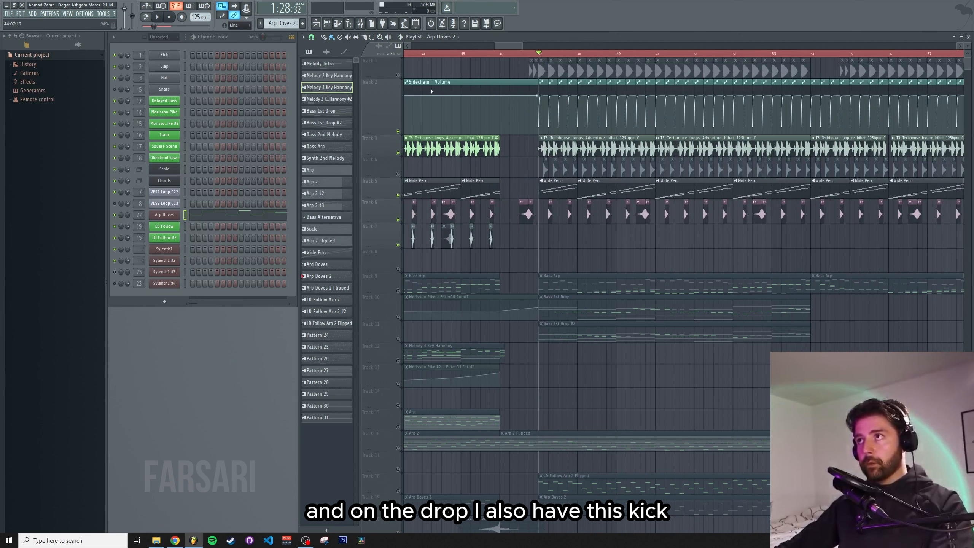
pyautogui.click(398, 75)
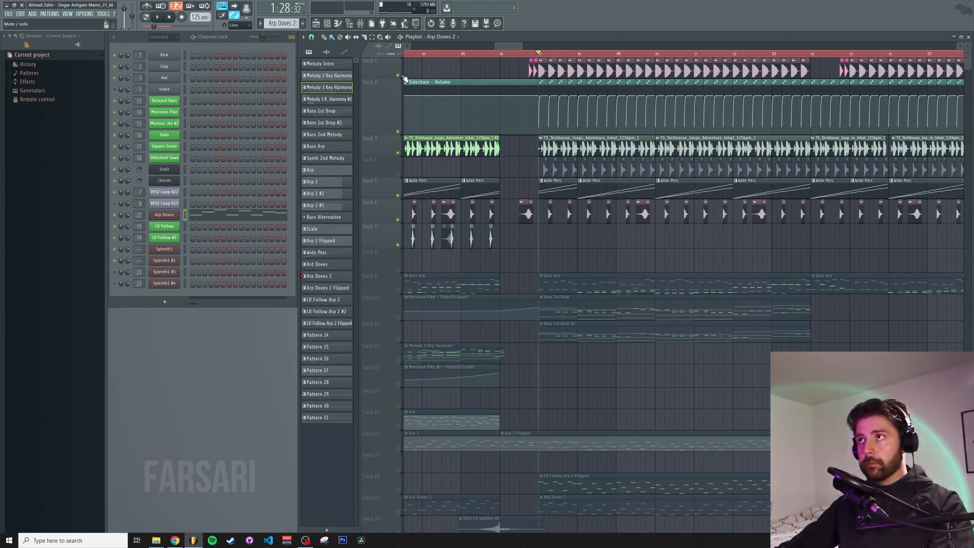
pyautogui.press('space')
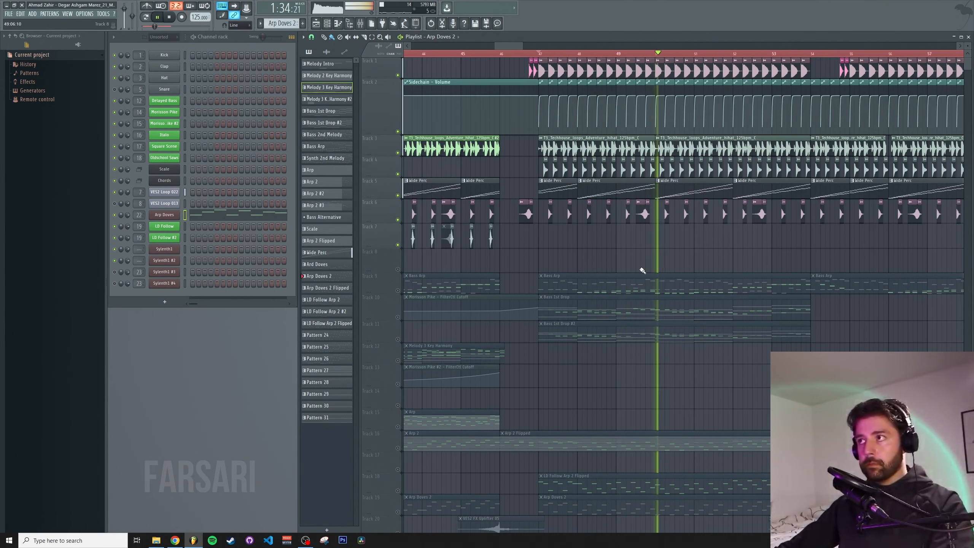
# Zoom into the clap section and open the reversed clap clip's sample properties, then close them
pyautogui.moveTo(679, 243); pyautogui.dragTo(568, 264)
pyautogui.press('space')
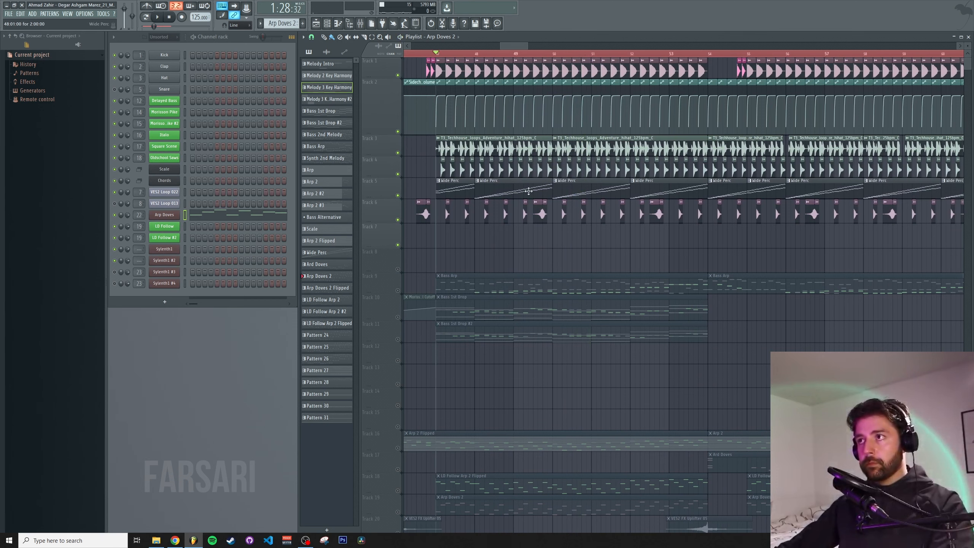
pyautogui.scroll(5, 539, 54)
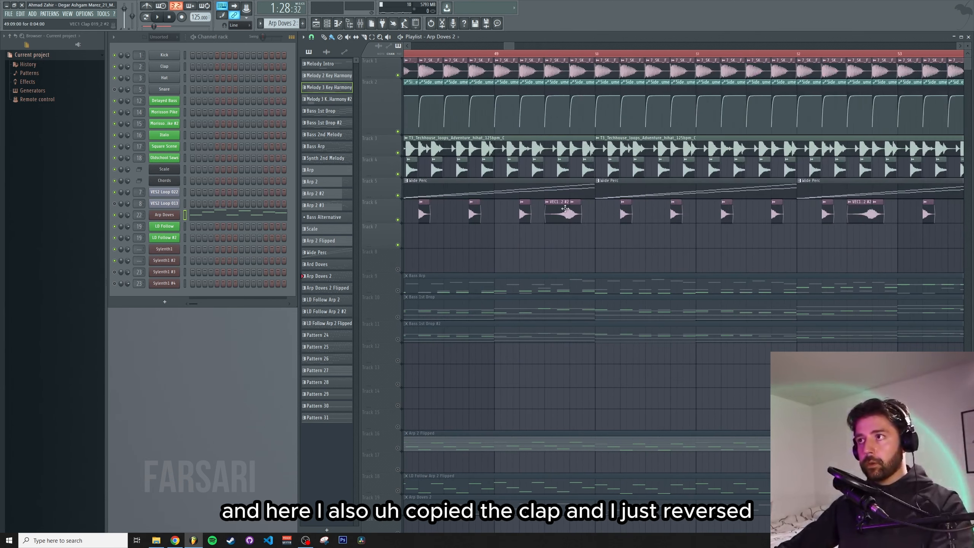
pyautogui.doubleClick(558, 214)
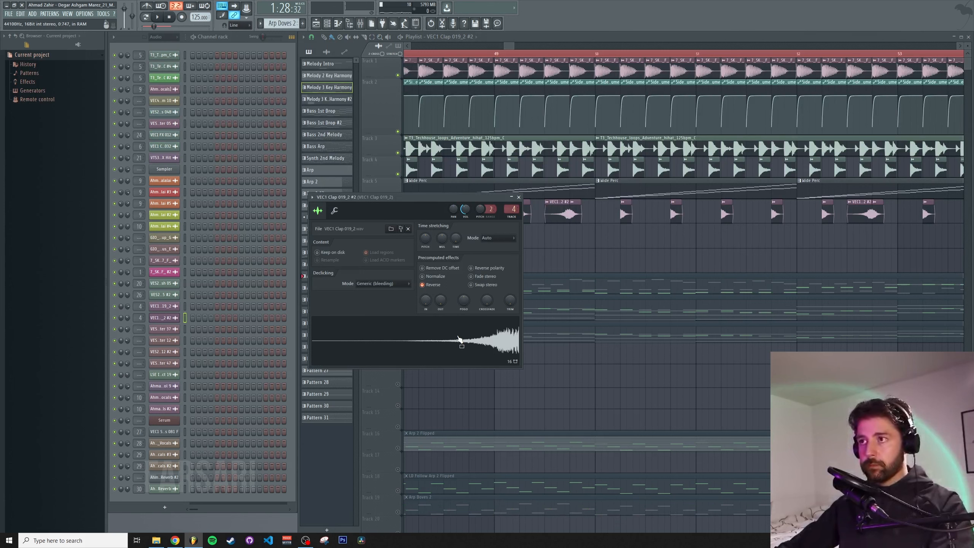
pyautogui.click(519, 198)
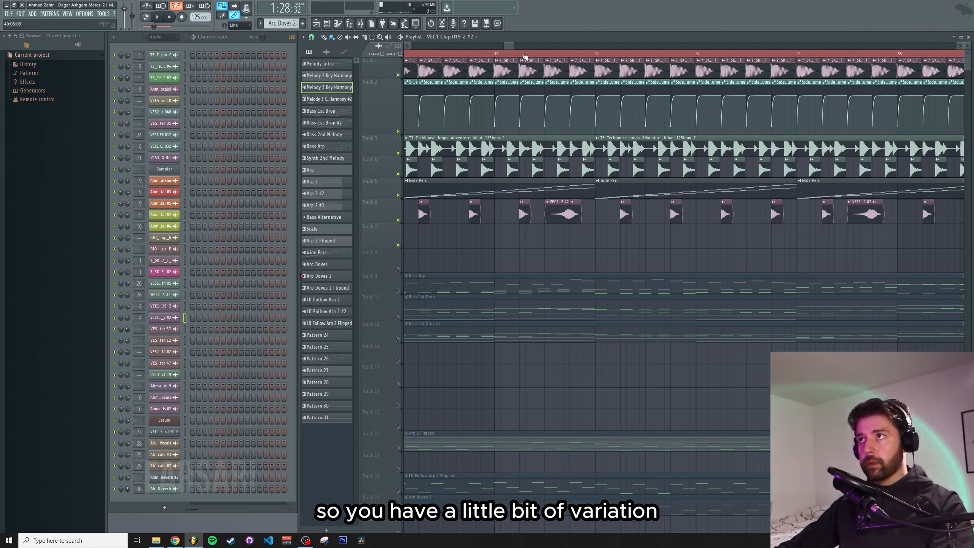
# Play the drop from the clap section, then stop playback
pyautogui.click(501, 56)
pyautogui.press('space')
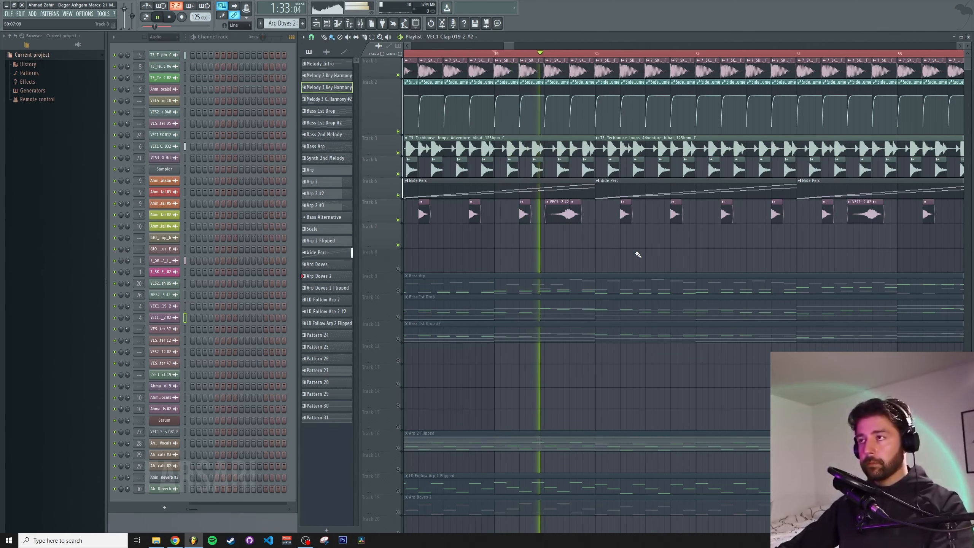
pyautogui.scroll(-4, 616, 252)
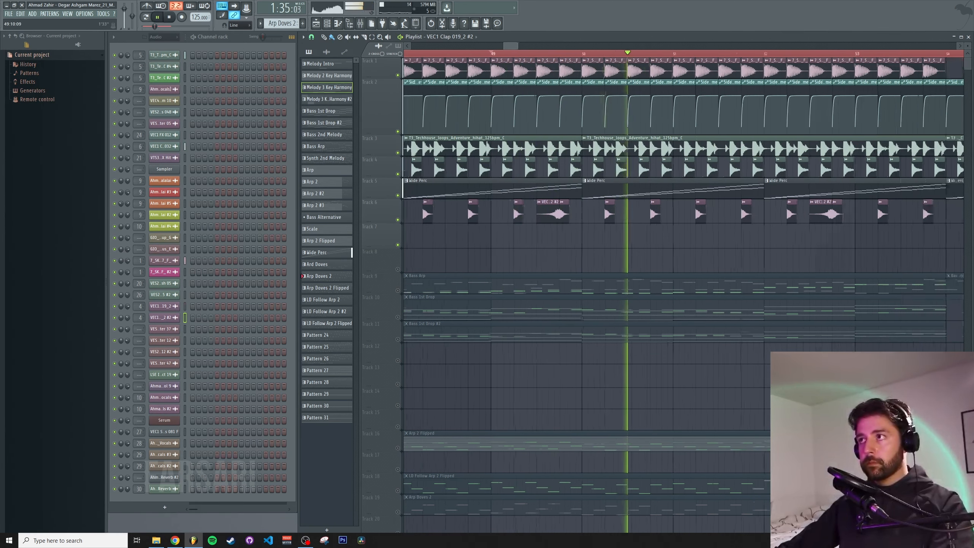
pyautogui.press('space')
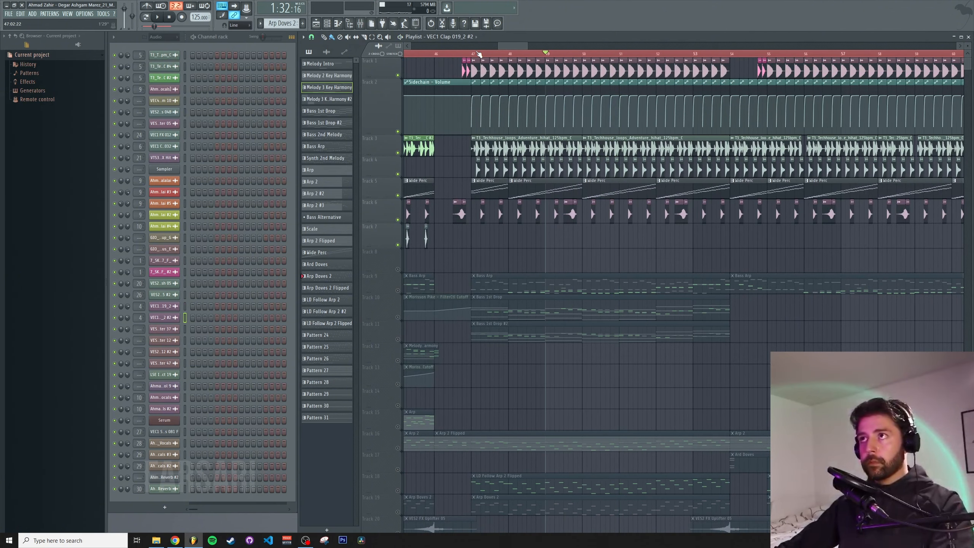
# Play the bassline with the Bass Arp and Morrison Pike filter tracks toggled, then stop playback
pyautogui.click(398, 291)
pyautogui.press('space')
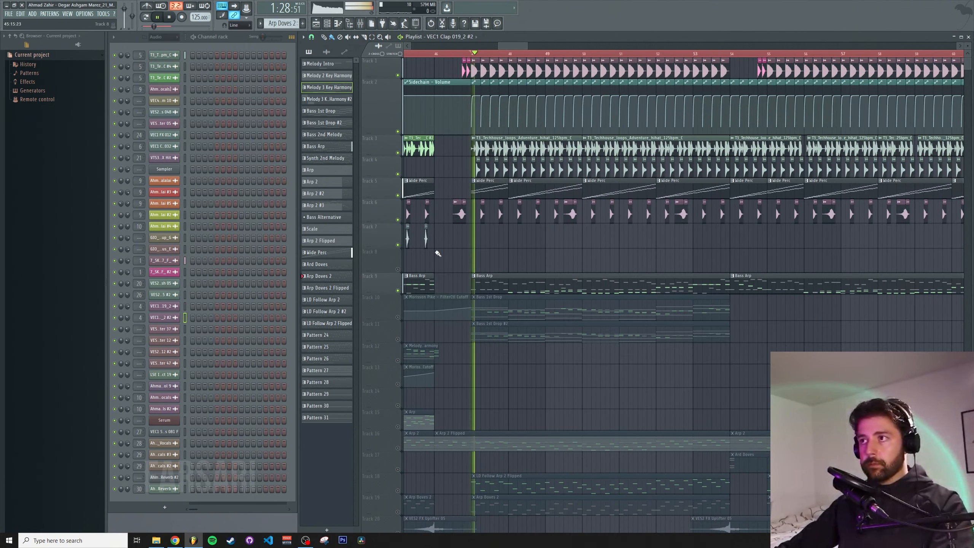
pyautogui.click(398, 317)
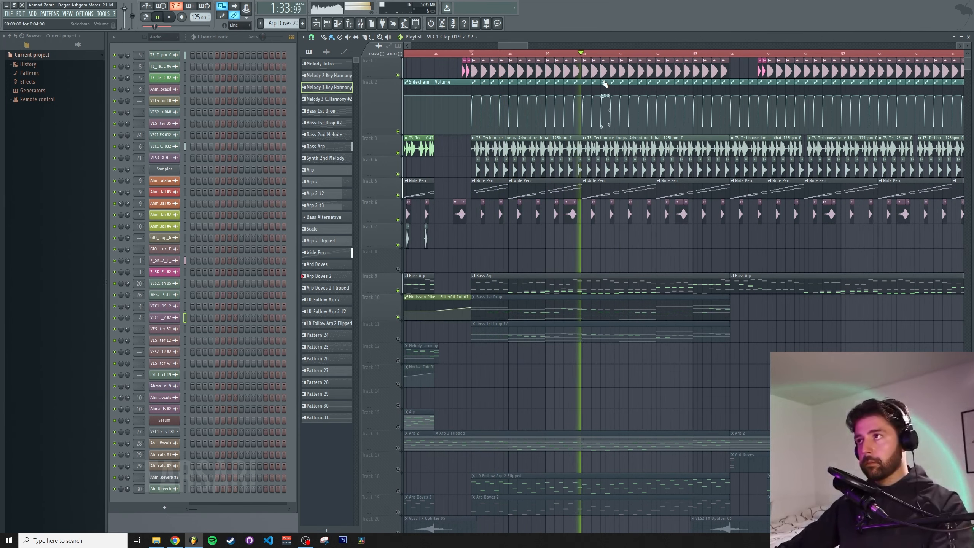
pyautogui.scroll(-5, 604, 83)
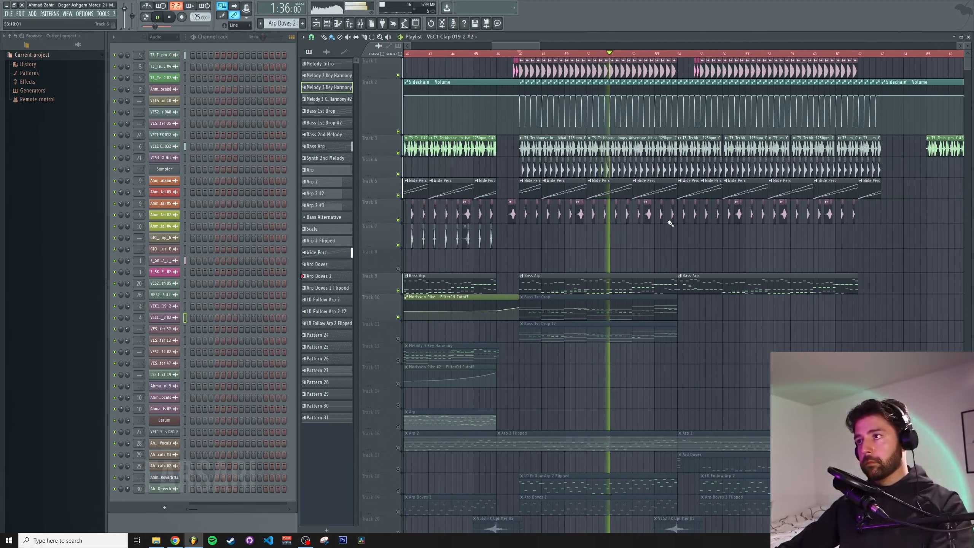
pyautogui.press('space')
# Inspect the Morrison Pike notes of the Bass 1st Drop #2 and Bass 2nd Melody patterns in the piano roll
pyautogui.scroll(-2, 514, 218)
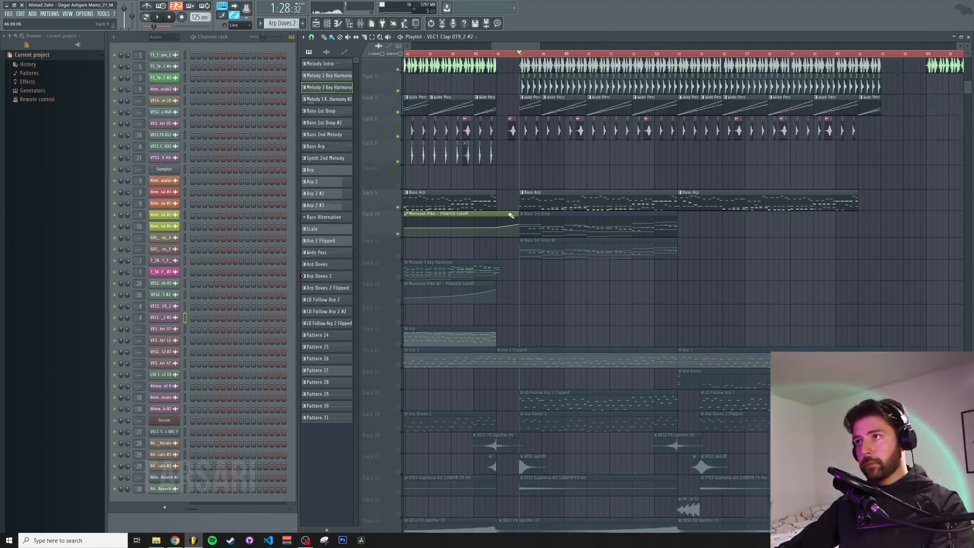
pyautogui.scroll(-3, 480, 249)
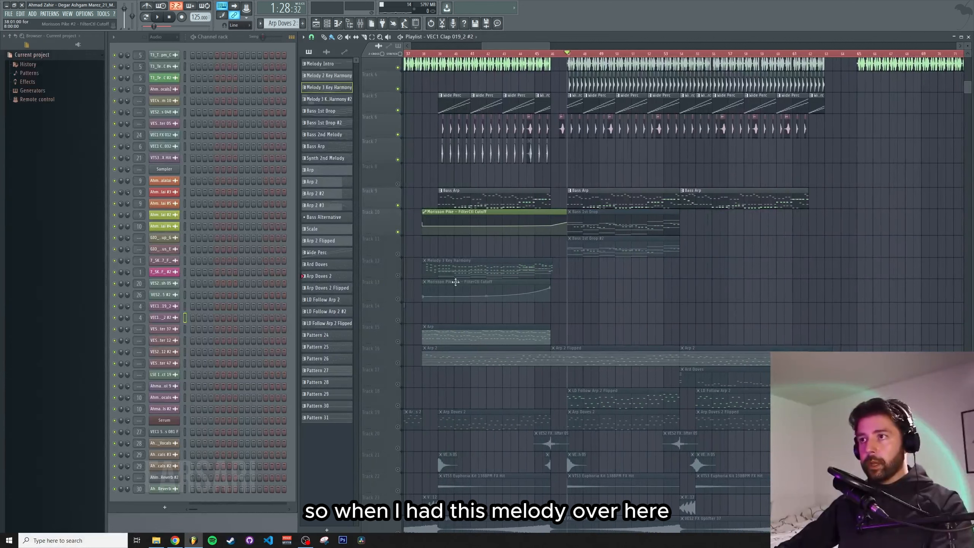
pyautogui.doubleClick(454, 269)
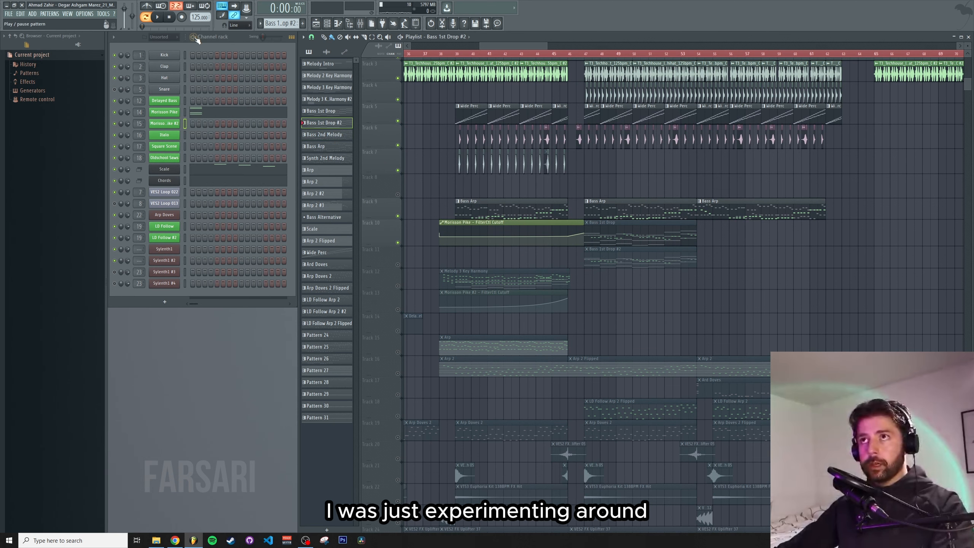
pyautogui.click(246, 115)
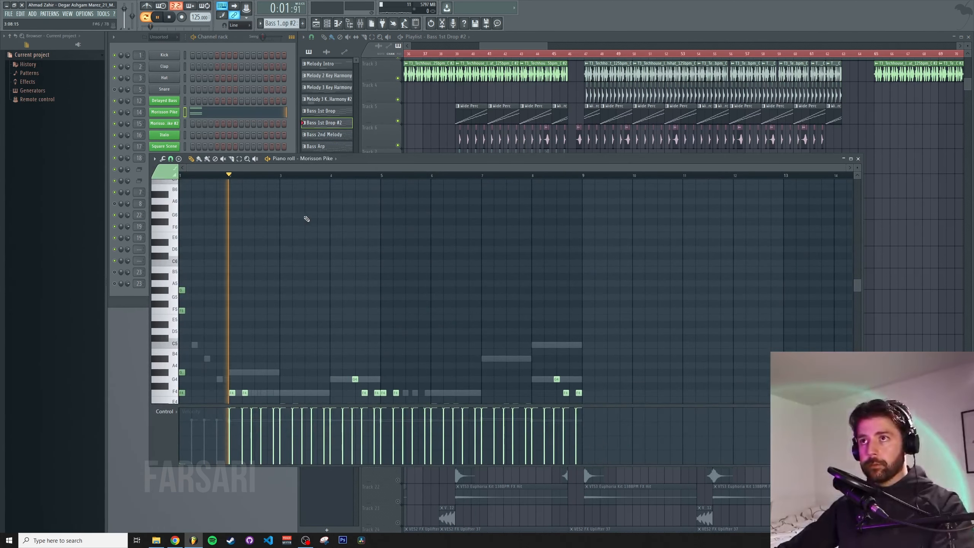
pyautogui.scroll(-5, 572, 261)
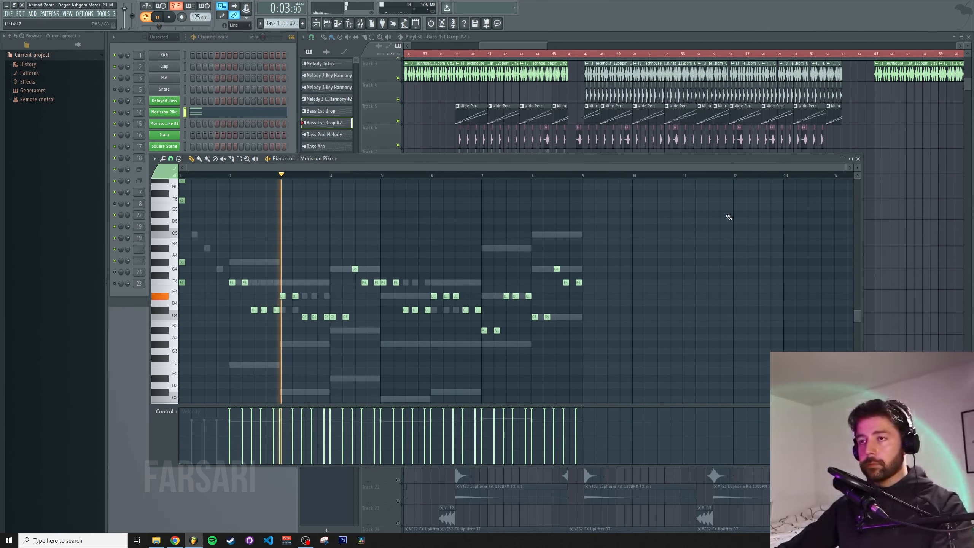
pyautogui.click(858, 159)
pyautogui.scroll(4, 439, 185)
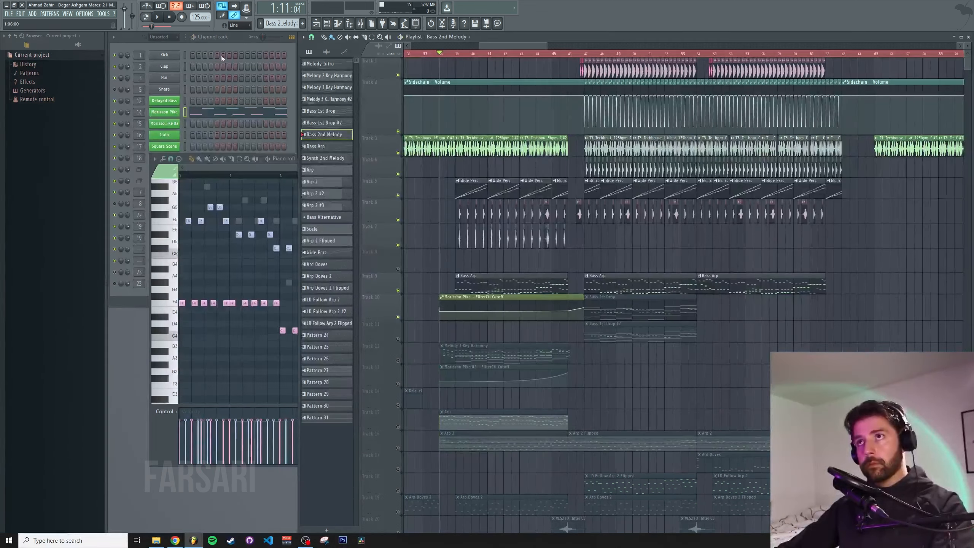
pyautogui.click(199, 39)
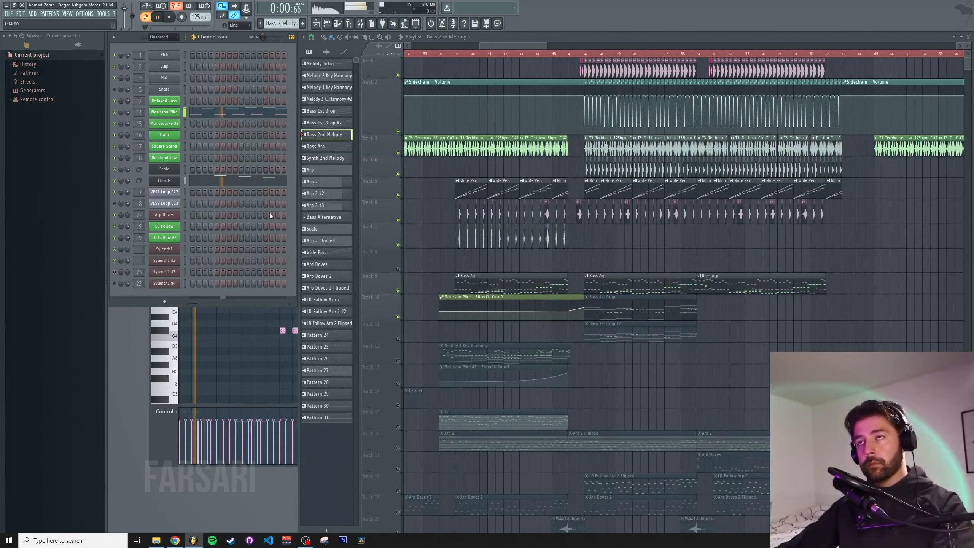
pyautogui.click(228, 352)
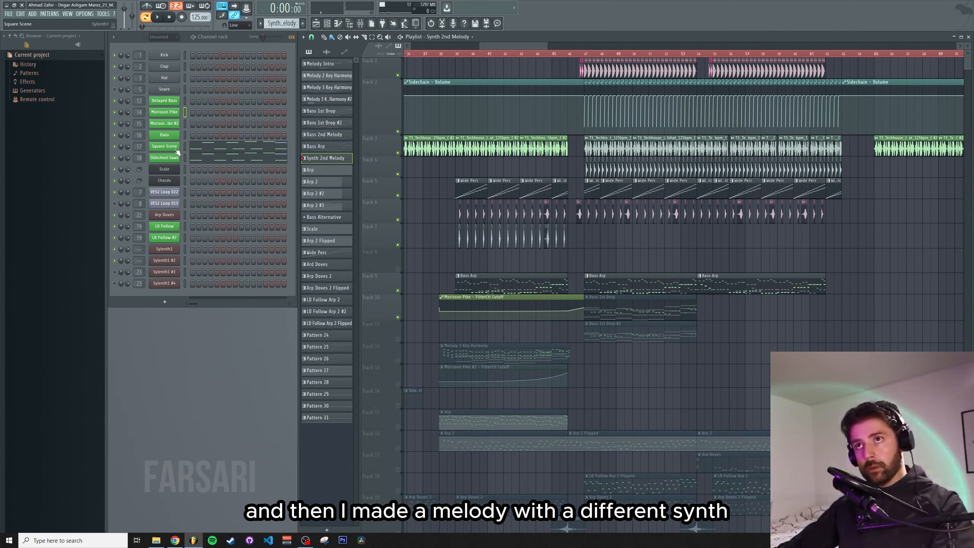
# Open the Square Scene piano roll for Synth 2nd Melody, play it, then close it and stop
pyautogui.click(212, 149)
pyautogui.press('space')
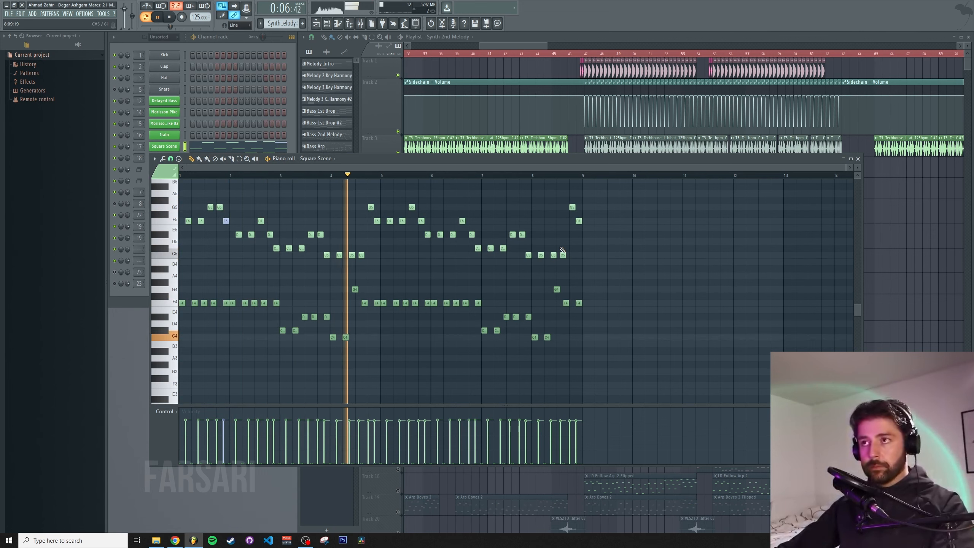
pyautogui.click(858, 158)
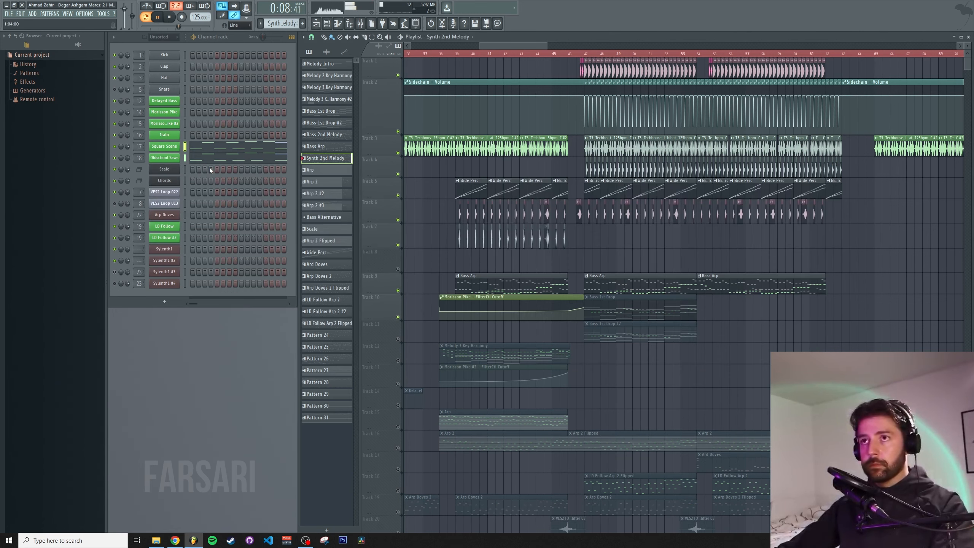
pyautogui.press('space')
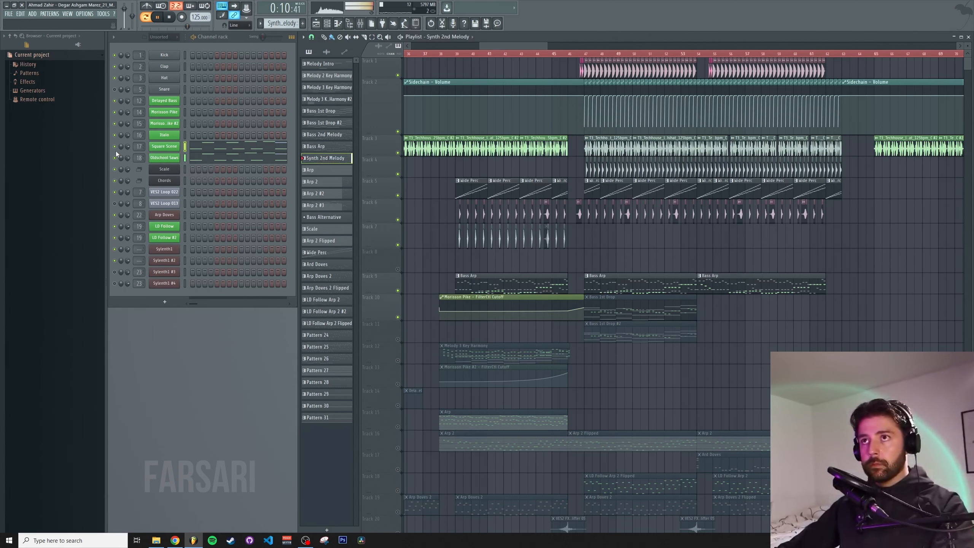
# Select the Square Scene channel and play the layered melodies together, then stop playback
pyautogui.click(163, 149)
pyautogui.click(163, 149)
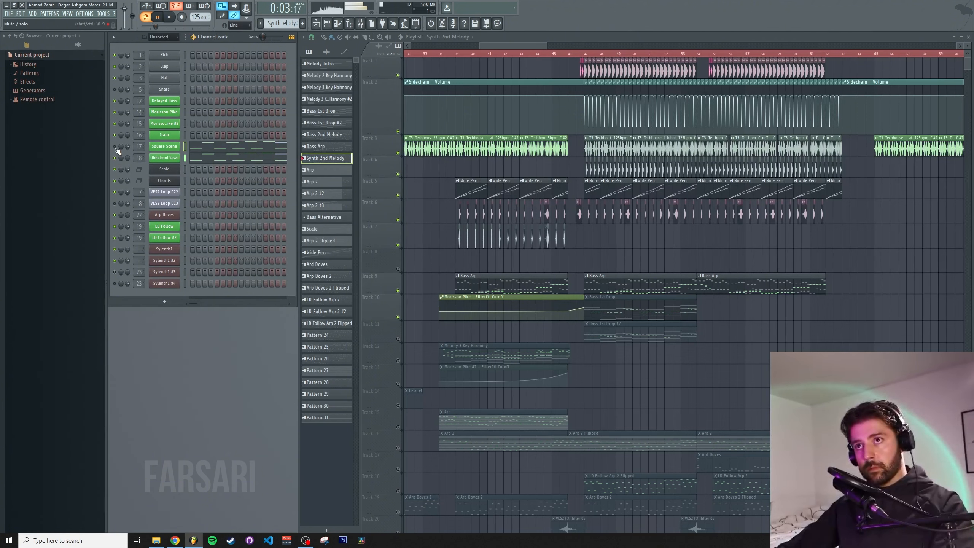
pyautogui.press('space')
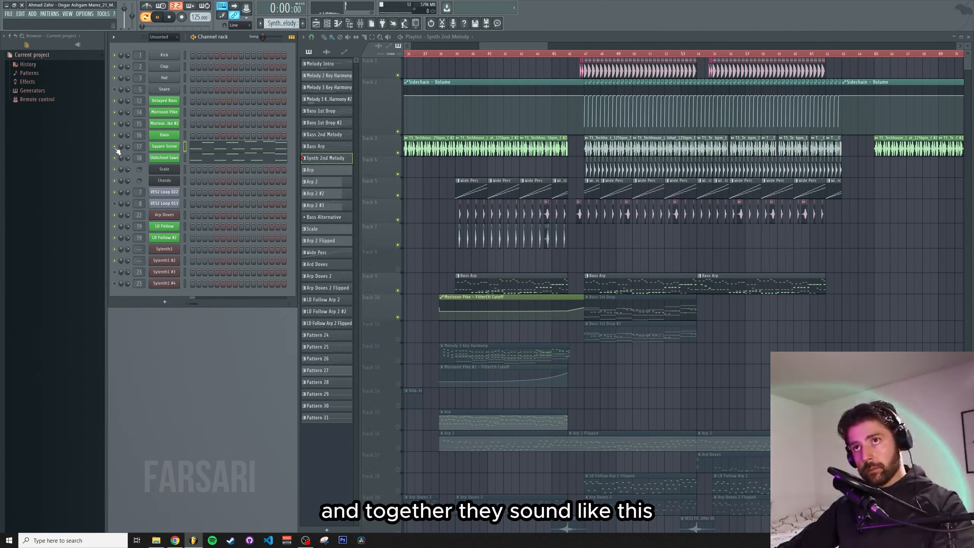
pyautogui.press('space')
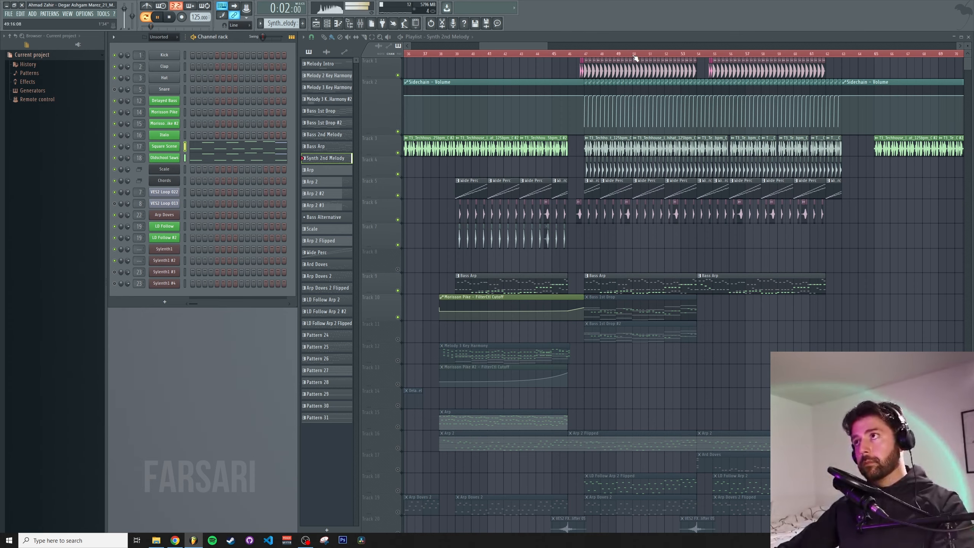
# Play the full arrangement, toggling a track's solo and moving the playhead to a later bar
pyautogui.scroll(-6, 637, 58)
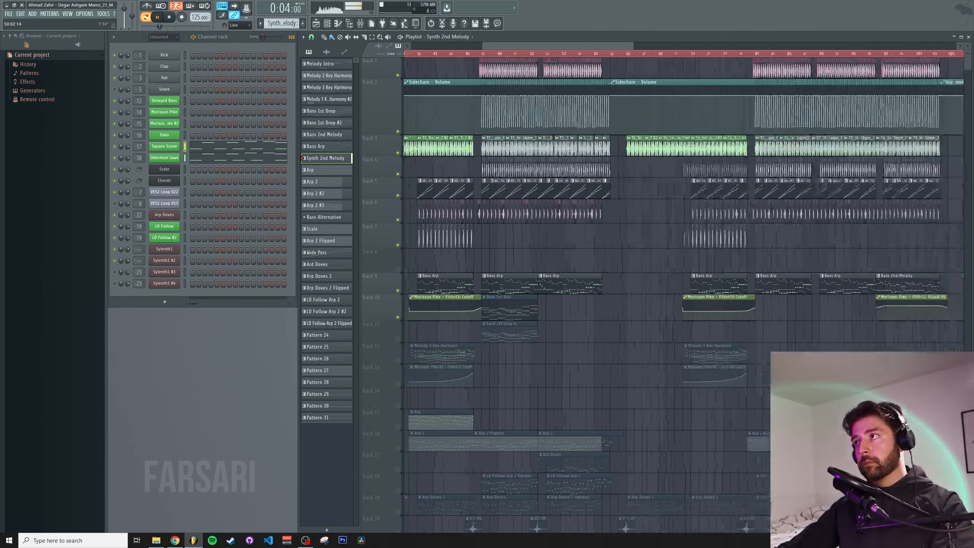
pyautogui.scroll(4, 683, 284)
pyautogui.press('space')
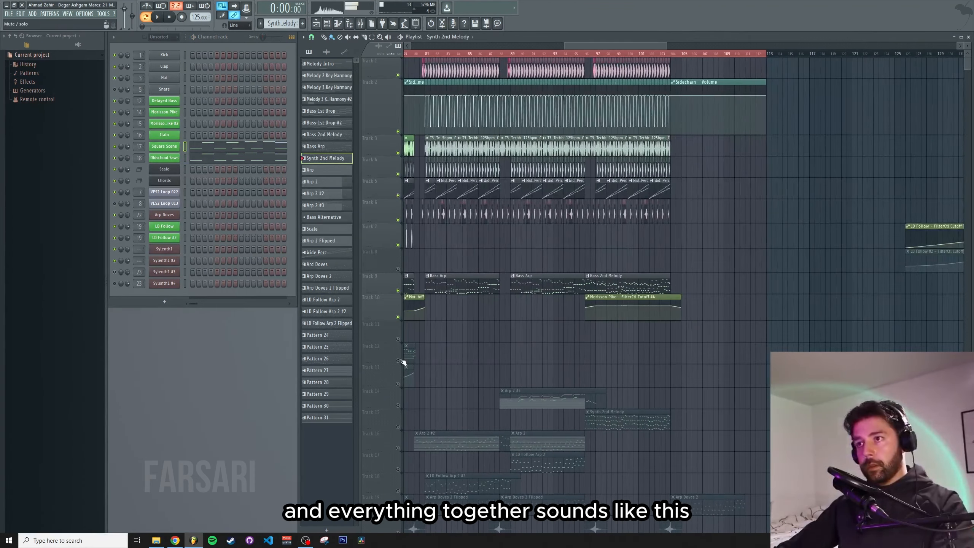
pyautogui.rightClick(398, 361)
pyautogui.rightClick(399, 361)
pyautogui.click(598, 54)
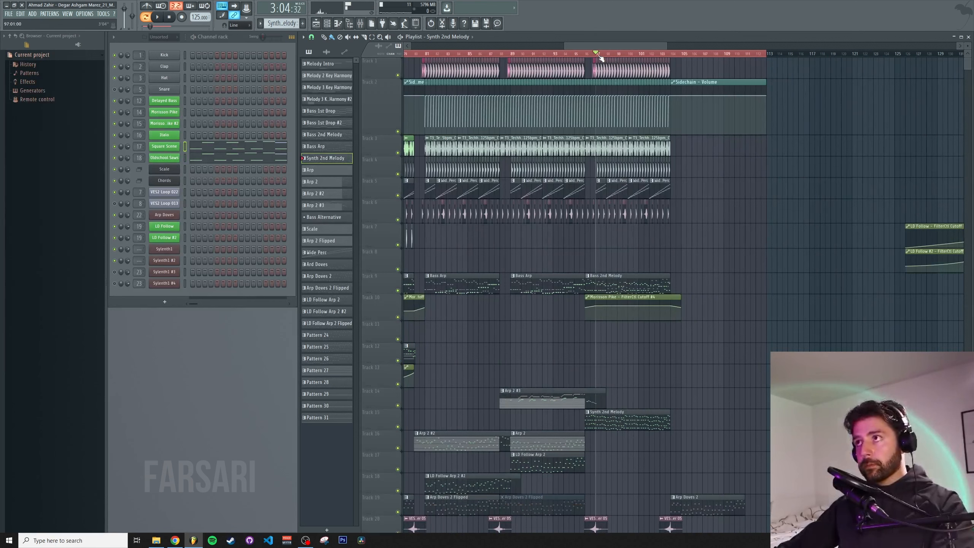
# Play back the final section of the arrangement, used as the outro, then stop playback
pyautogui.press('space')
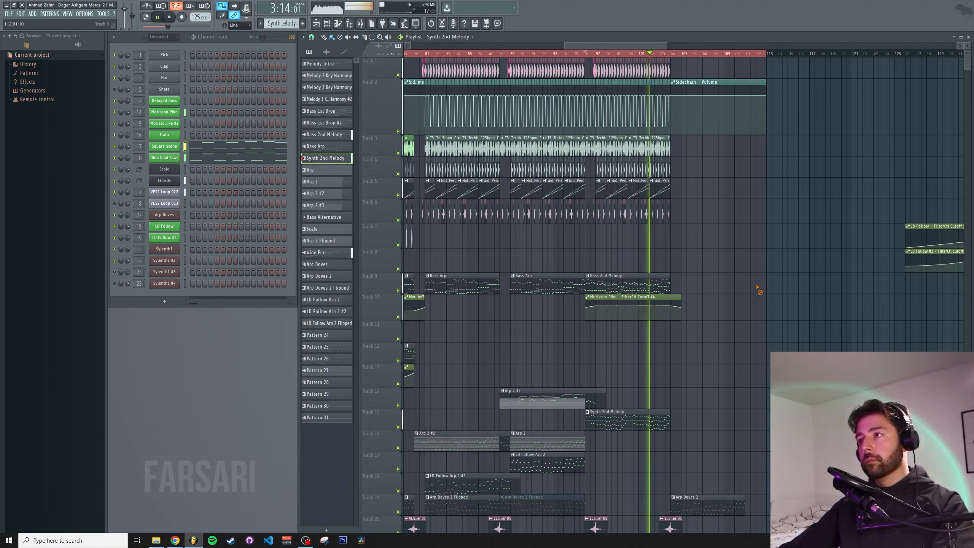
pyautogui.press('space')
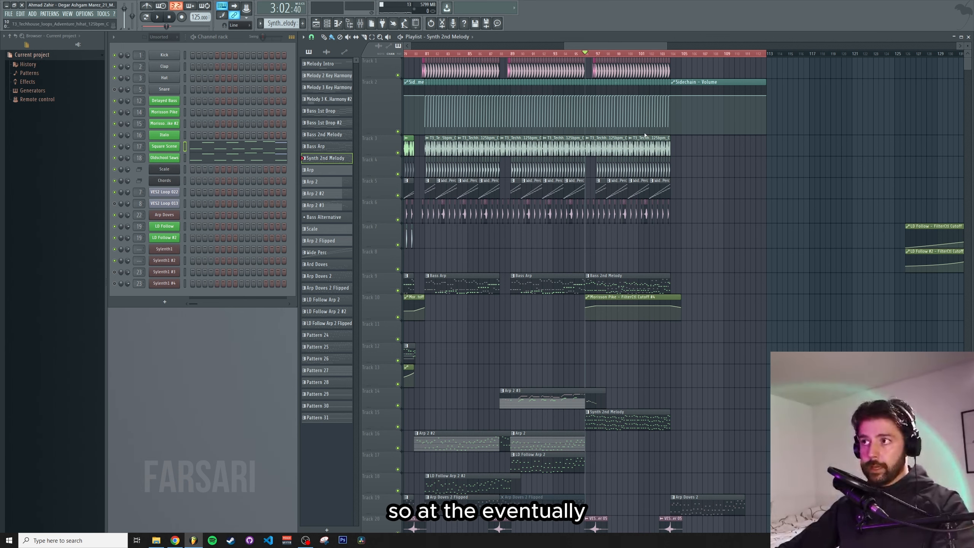
pyautogui.scroll(3, 601, 55)
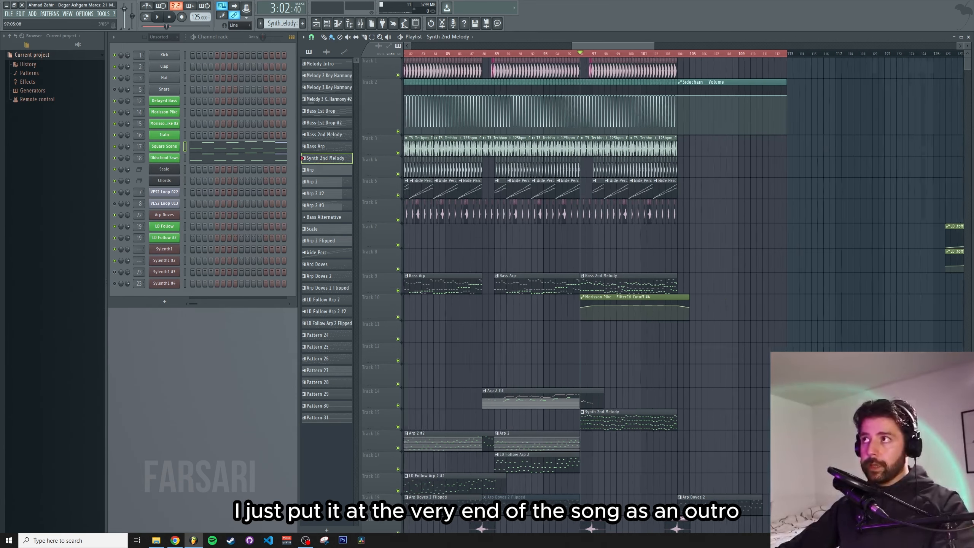
pyautogui.press('space')
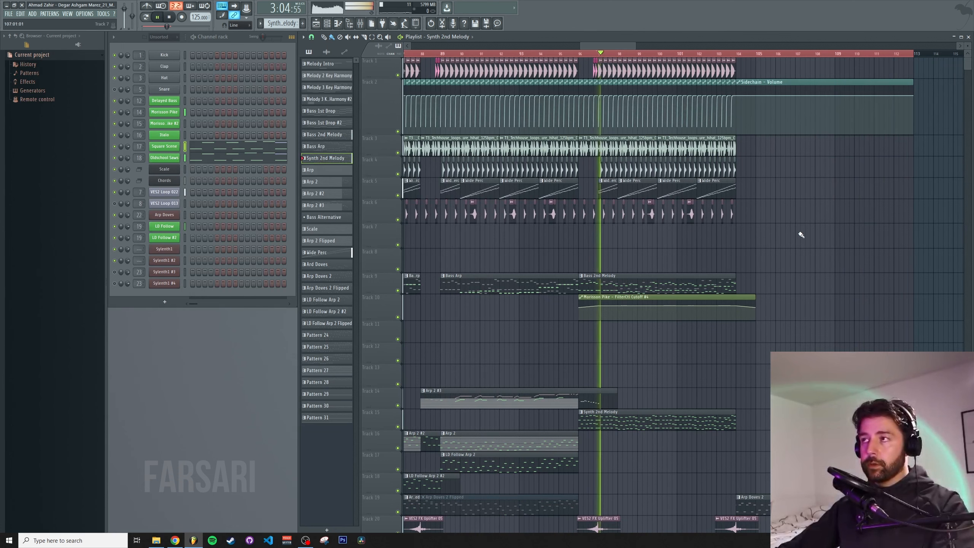
pyautogui.press('space')
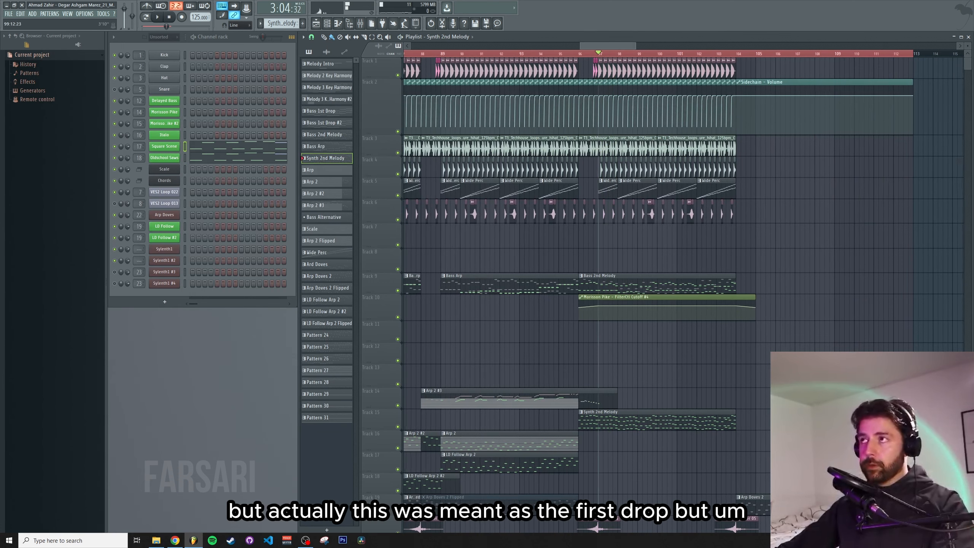
# Return the playlist to the song's start, open the Square Scene piano roll for the Arp 2 pattern, play it, then close it
pyautogui.moveTo(633, 45); pyautogui.dragTo(460, 46)
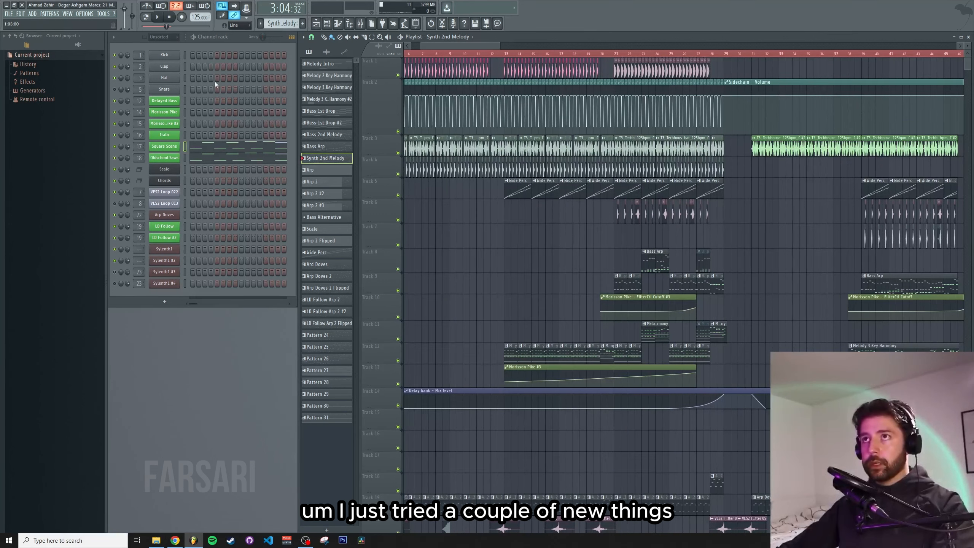
pyautogui.click(327, 171)
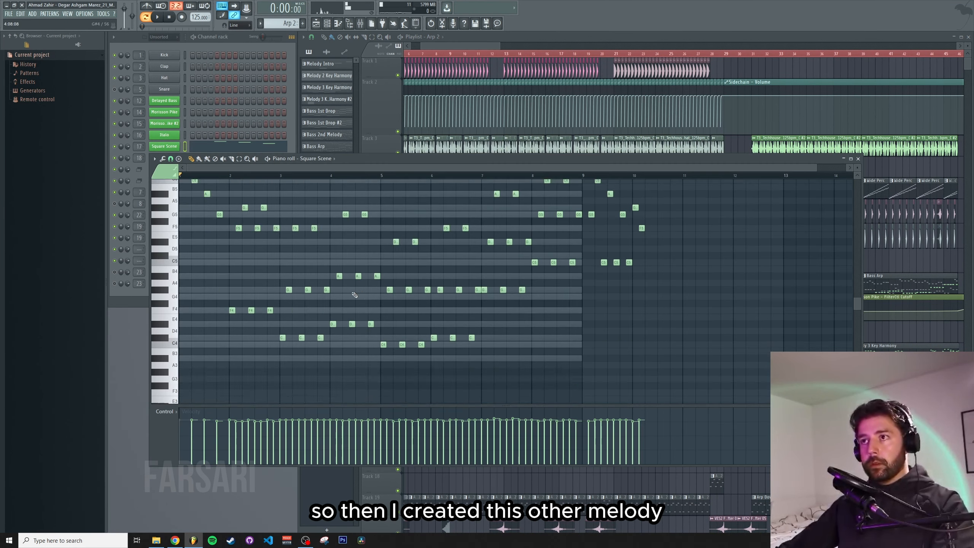
pyautogui.scroll(5, 326, 276)
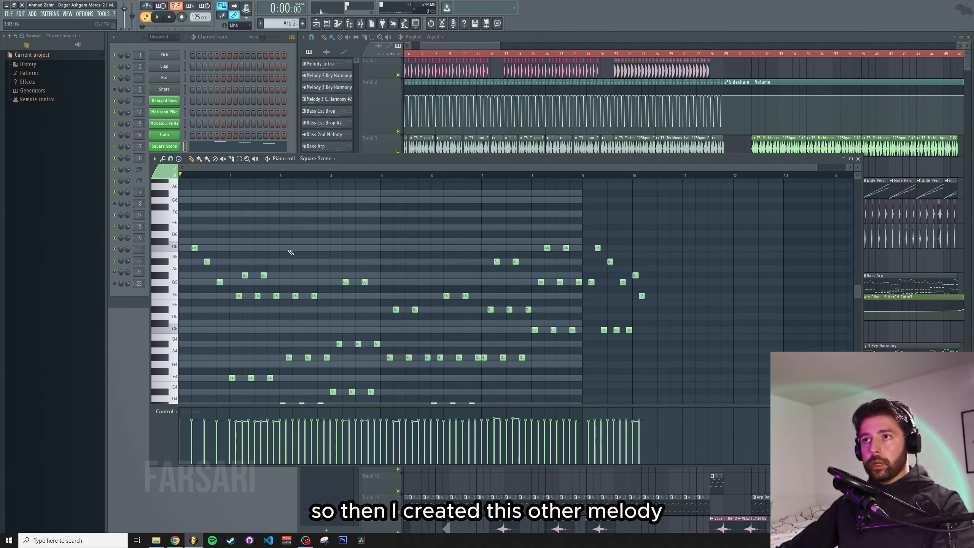
pyautogui.scroll(-4, 290, 242)
pyautogui.press('space')
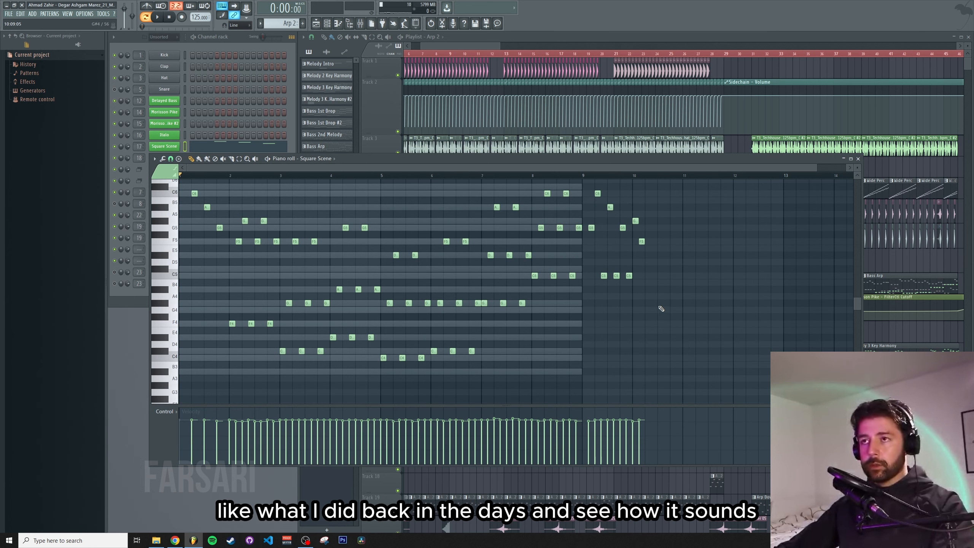
pyautogui.click(859, 158)
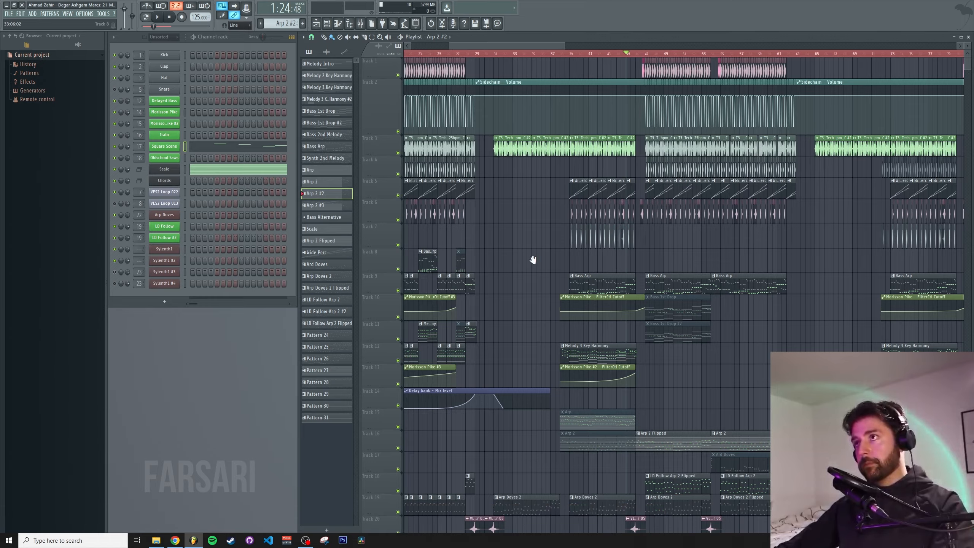
# Browse through the playlist tracks and play the arrangement from the start of the LD Follow Arp section
pyautogui.hscroll(-6, 680, 234)
pyautogui.hscroll(8, 757, 257)
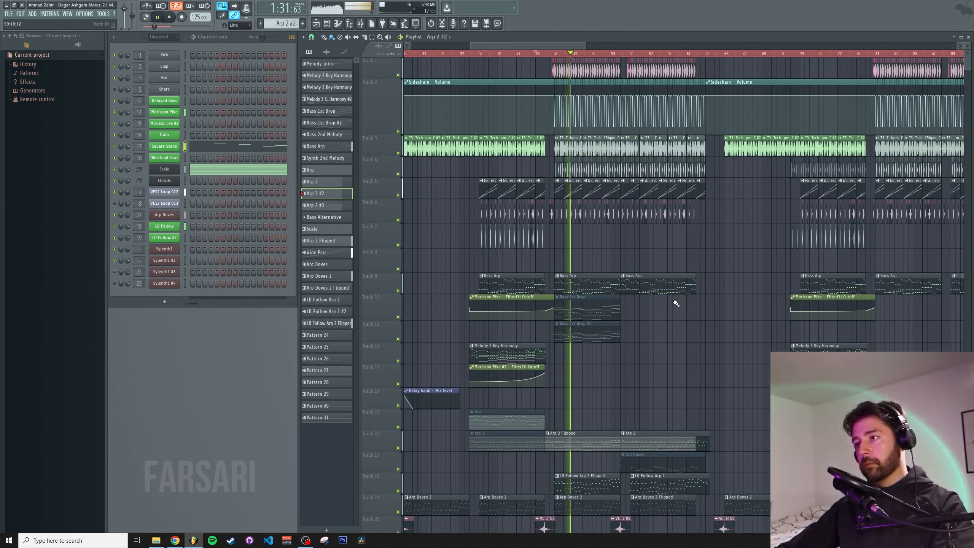
pyautogui.scroll(-8, 672, 345)
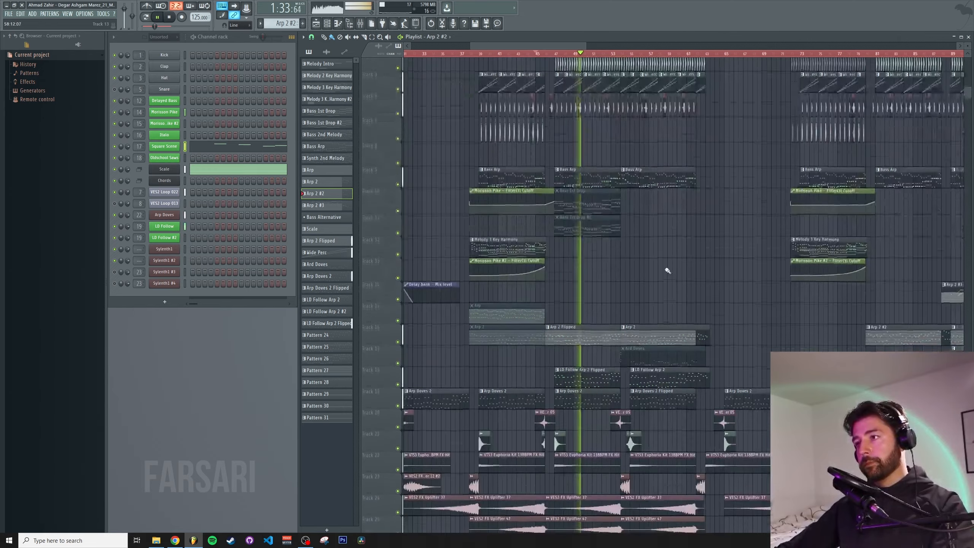
pyautogui.scroll(5, 640, 51)
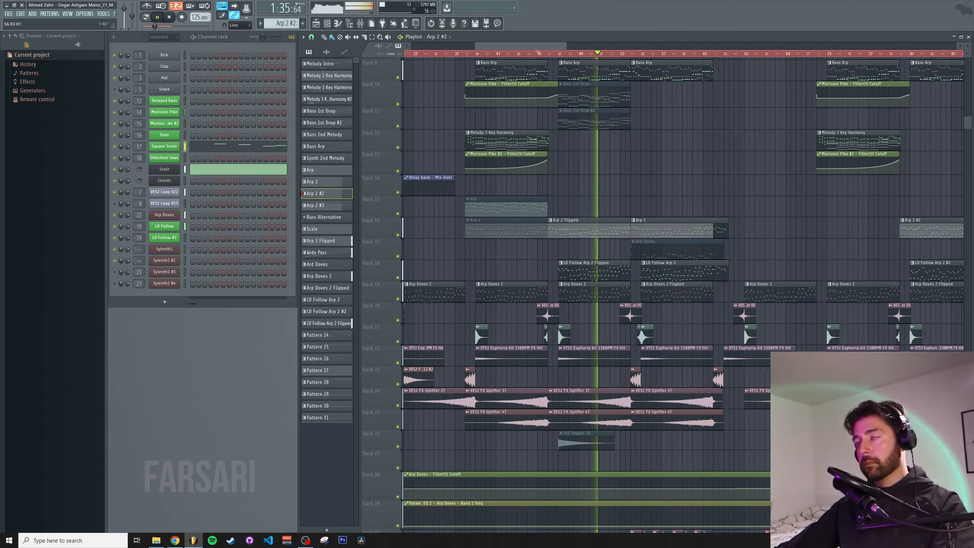
pyautogui.scroll(-3, 644, 56)
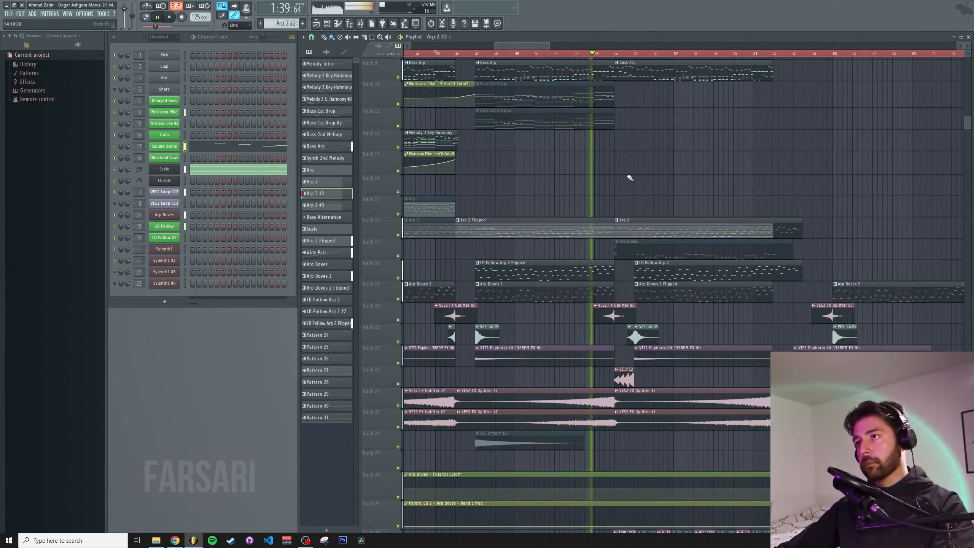
pyautogui.press('space')
pyautogui.click(476, 57)
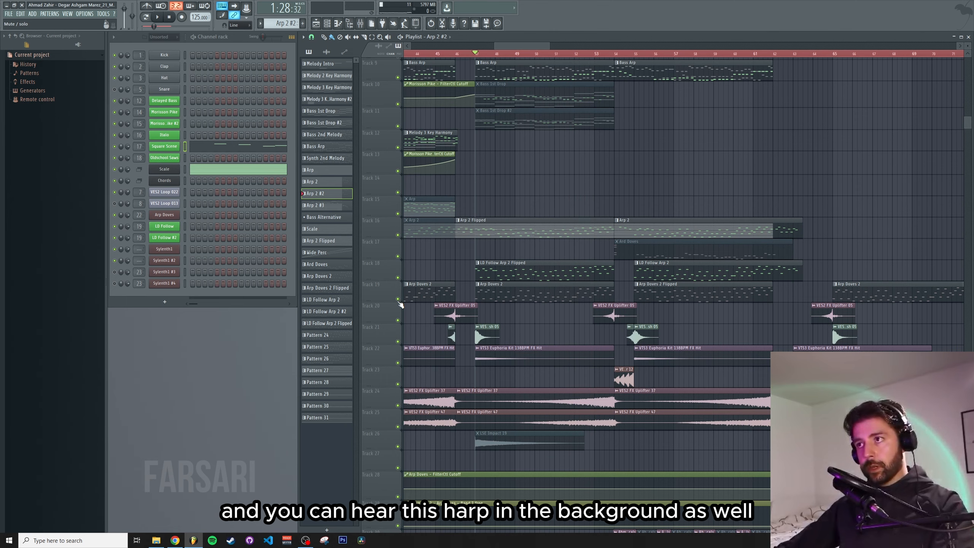
pyautogui.press('space')
pyautogui.scroll(5, 425, 186)
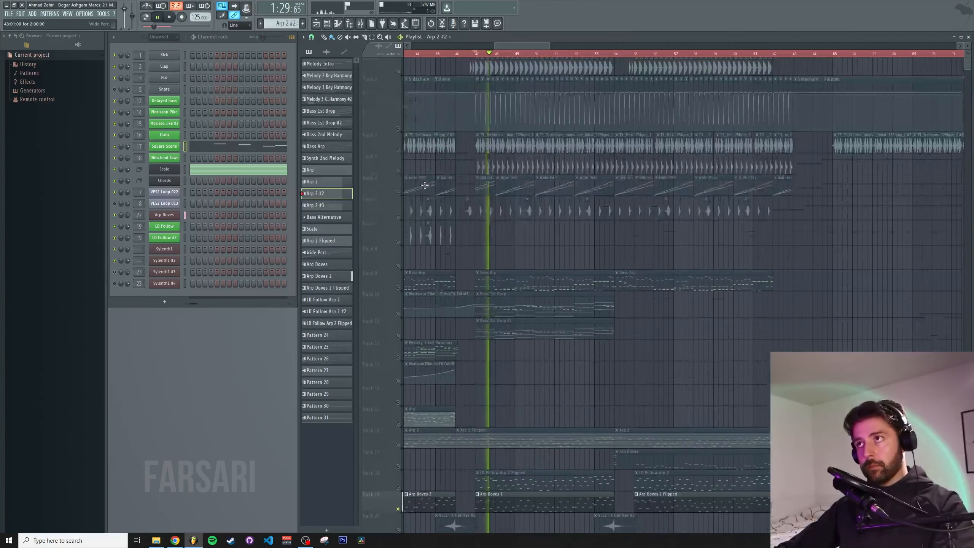
pyautogui.scroll(-6, 463, 222)
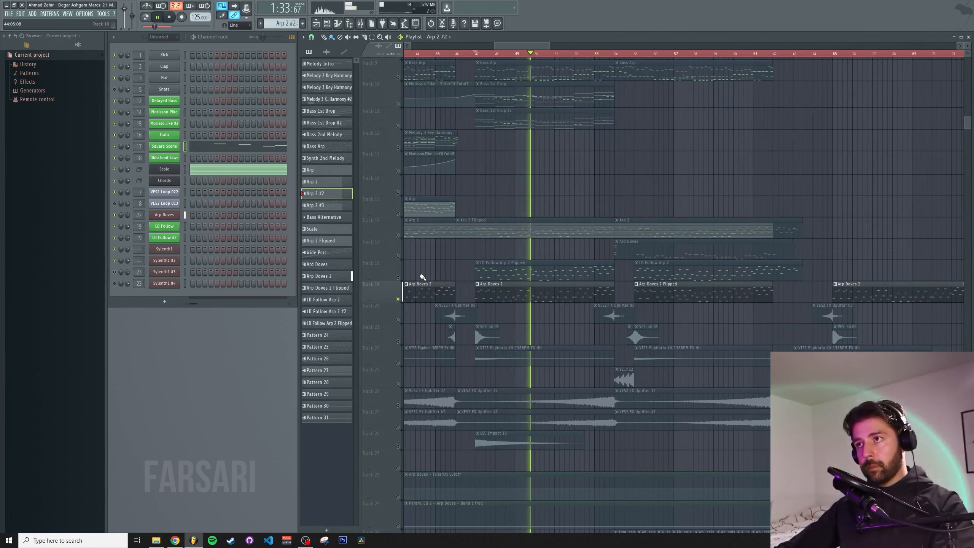
# Solo the Arp Doves 2 track and audition it, then toggle the solo off and stop playback
pyautogui.press('space')
pyautogui.click(398, 277)
pyautogui.press('space')
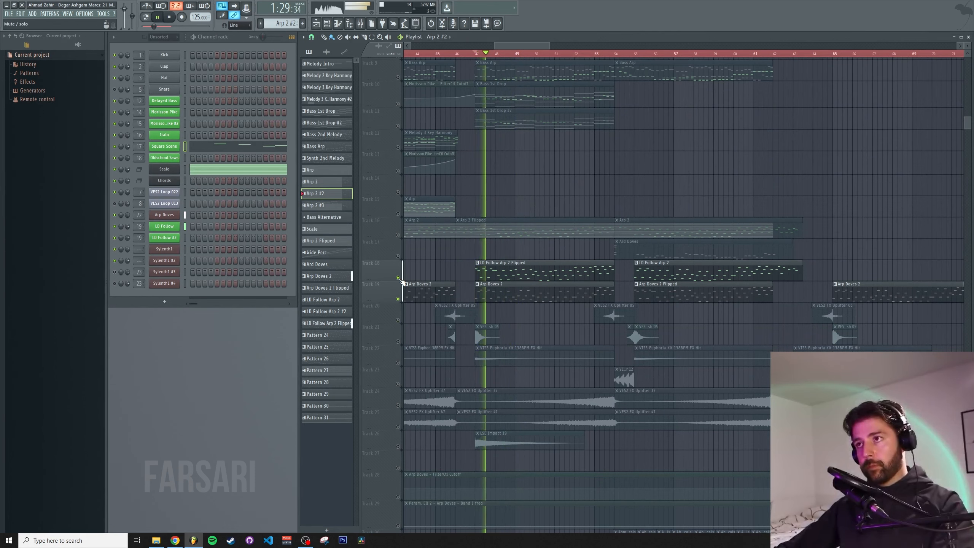
pyautogui.press('space')
pyautogui.rightClick(399, 279)
pyautogui.rightClick(399, 279)
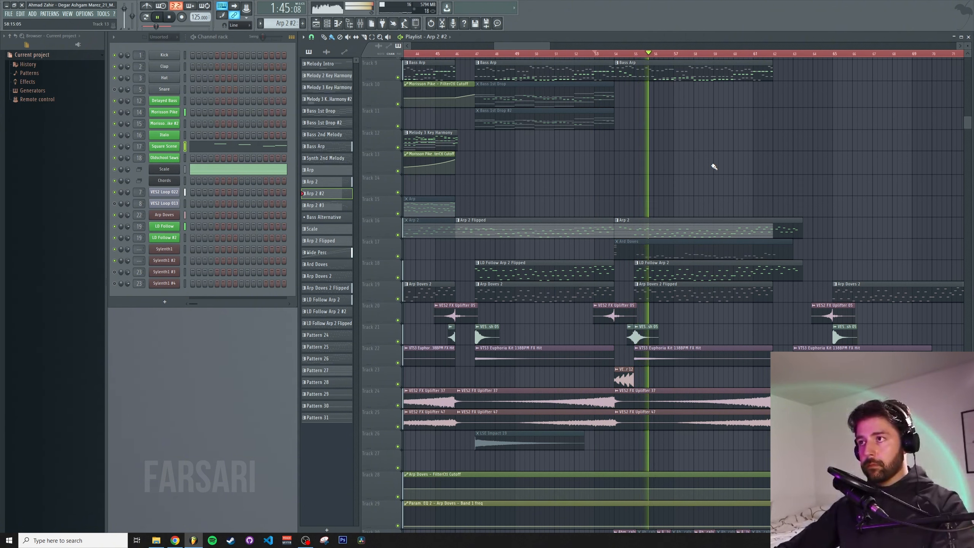
pyautogui.press('space')
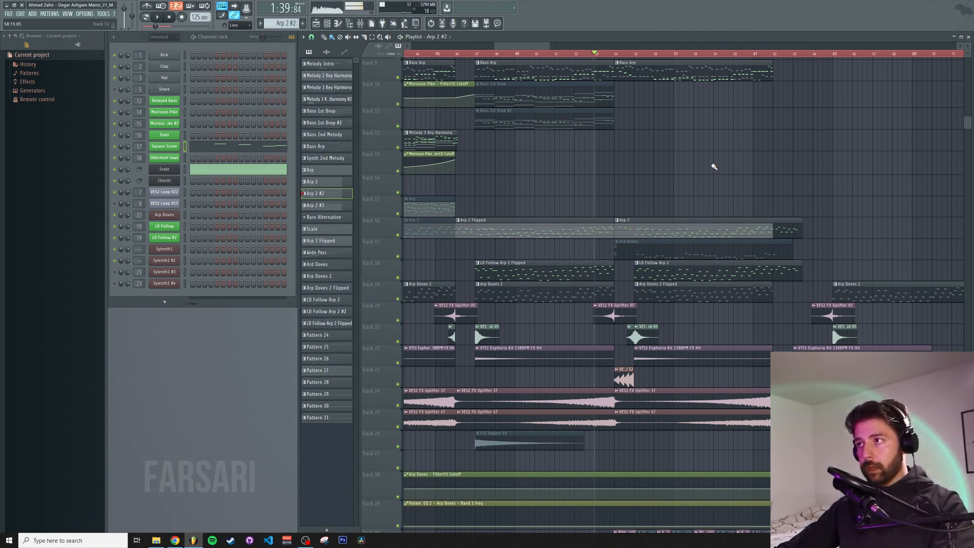
# Play the LD Follow Arp 2 Flipped and LD Follow Arp 2 clips from different playhead positions to compare the arpeggio directions
pyautogui.click(639, 56)
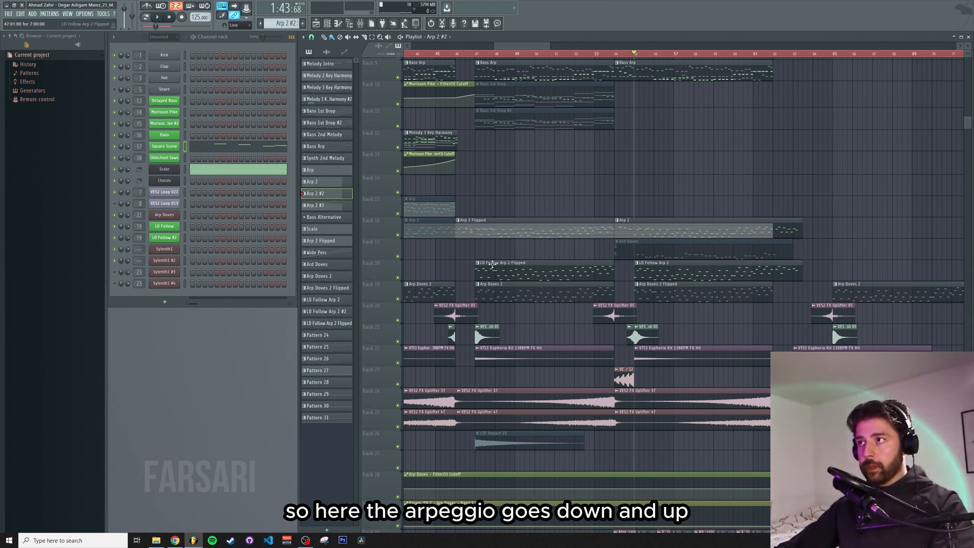
pyautogui.scroll(5, 474, 373)
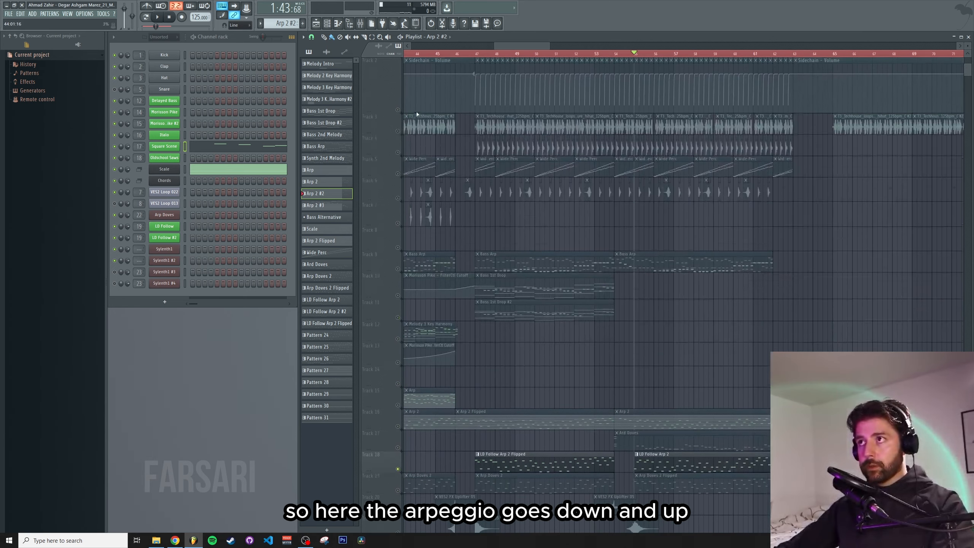
pyautogui.scroll(-4, 452, 170)
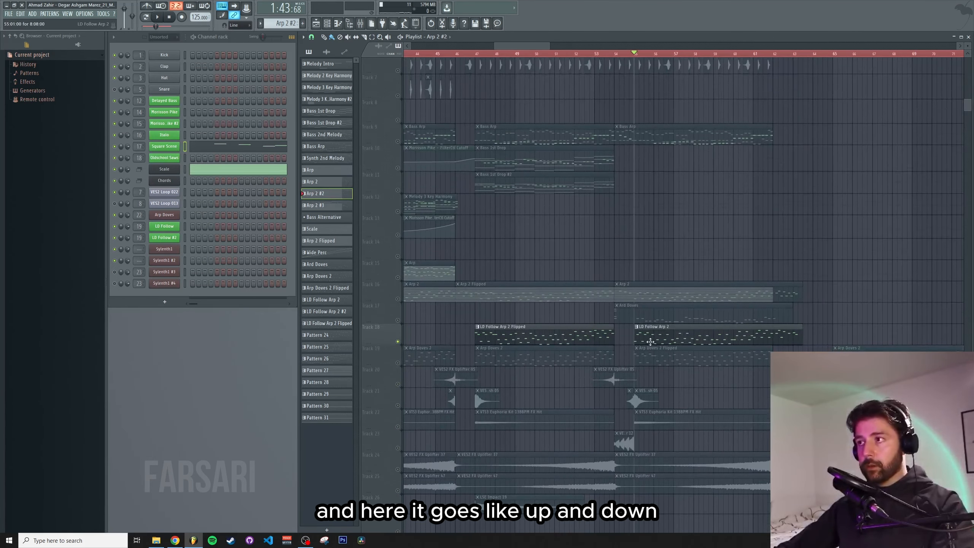
pyautogui.scroll(-2, 650, 342)
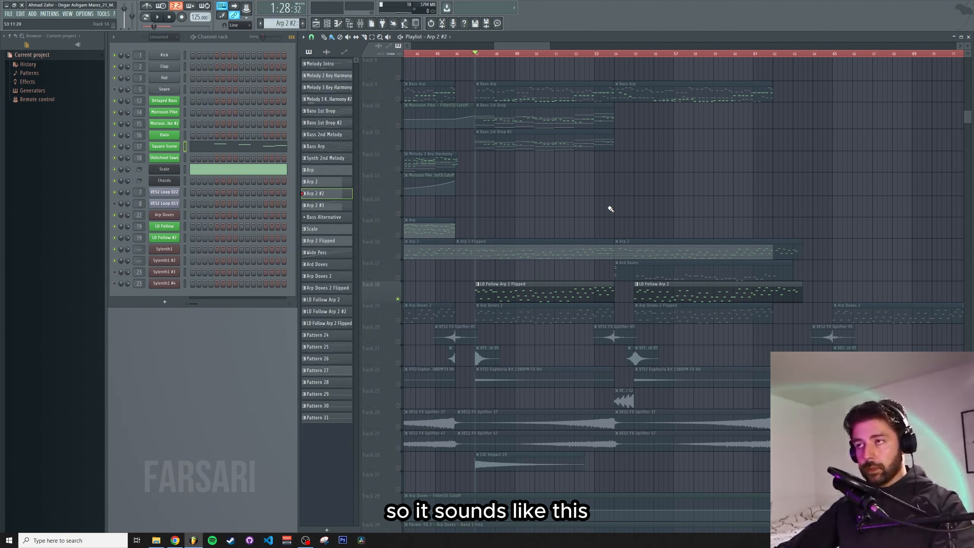
pyautogui.press('space')
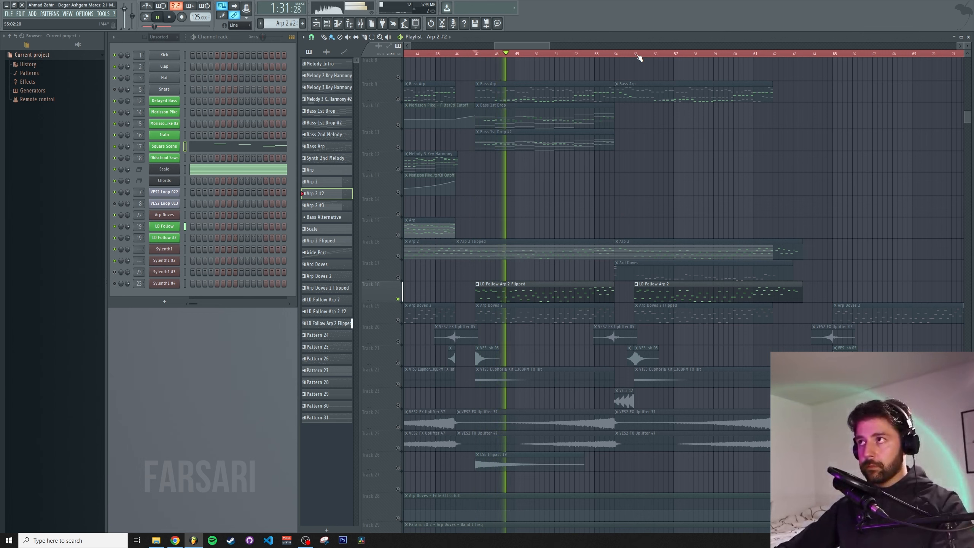
pyautogui.click(638, 54)
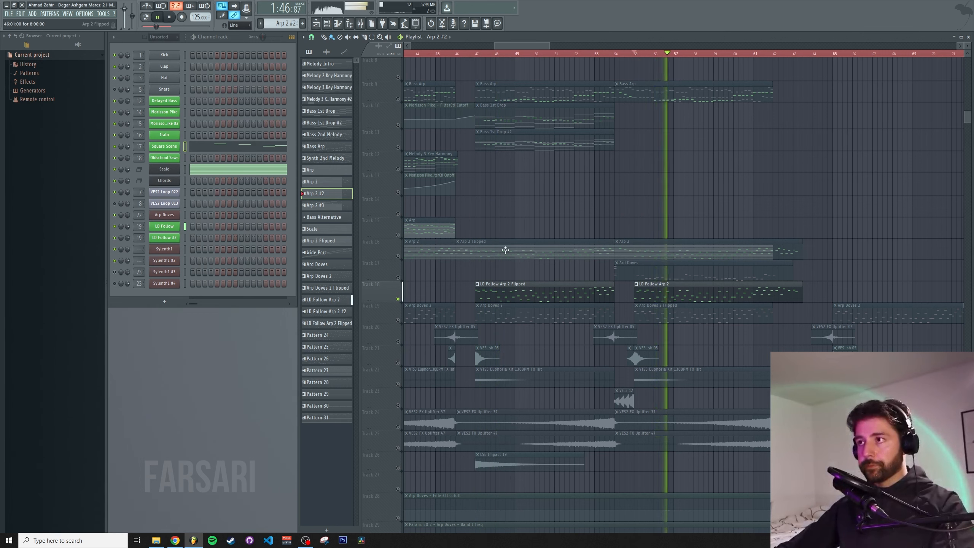
pyautogui.press('space')
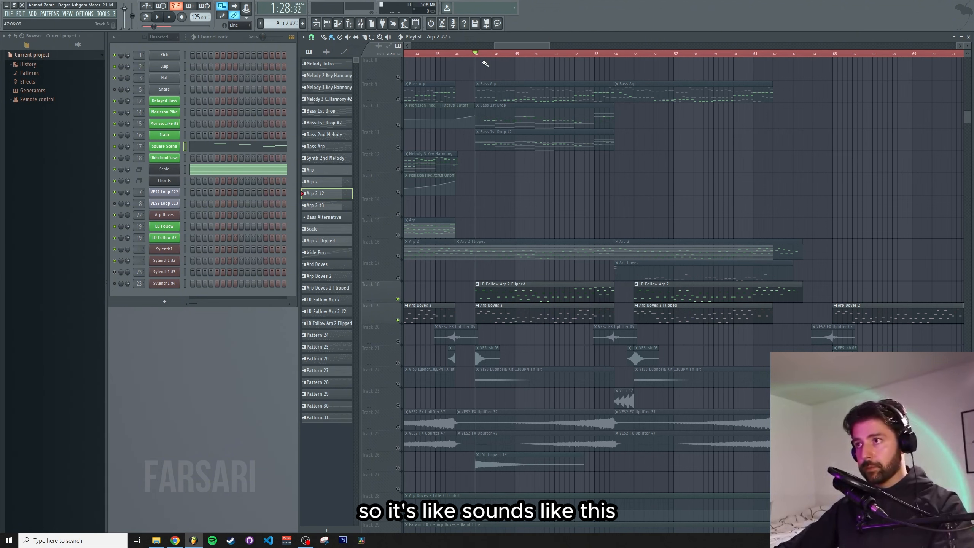
pyautogui.press('space')
# Play the arp section again from a later bar, then scroll the playlist to the following drop
pyautogui.scroll(3, 486, 65)
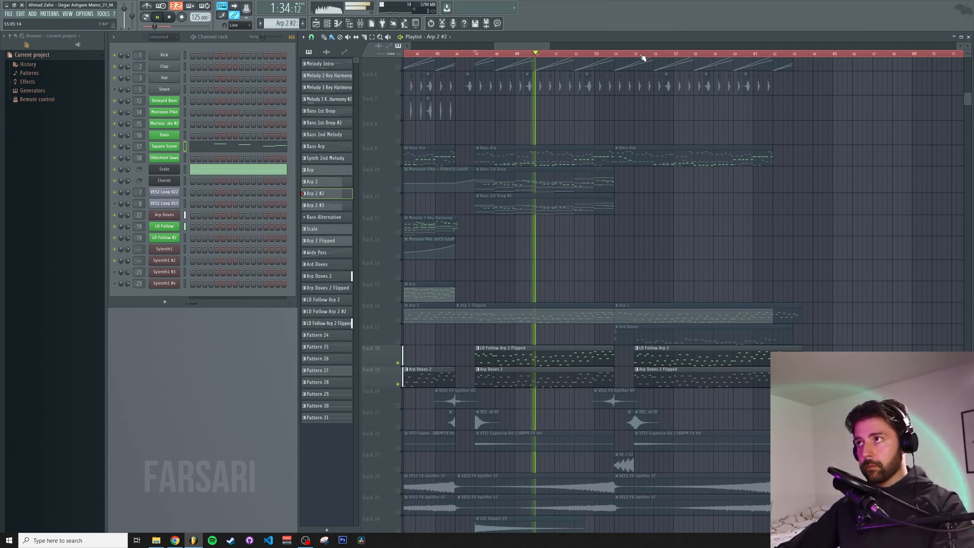
pyautogui.click(642, 55)
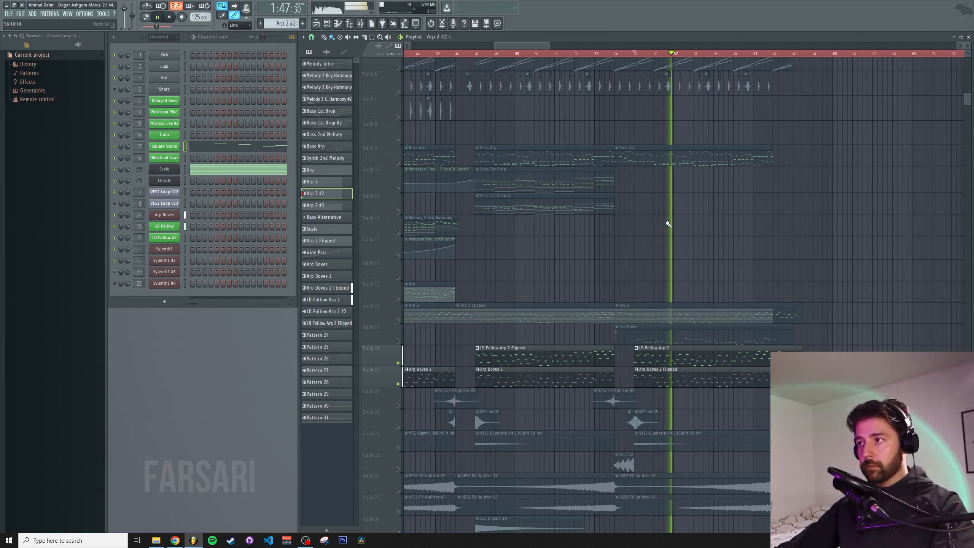
pyautogui.press('space')
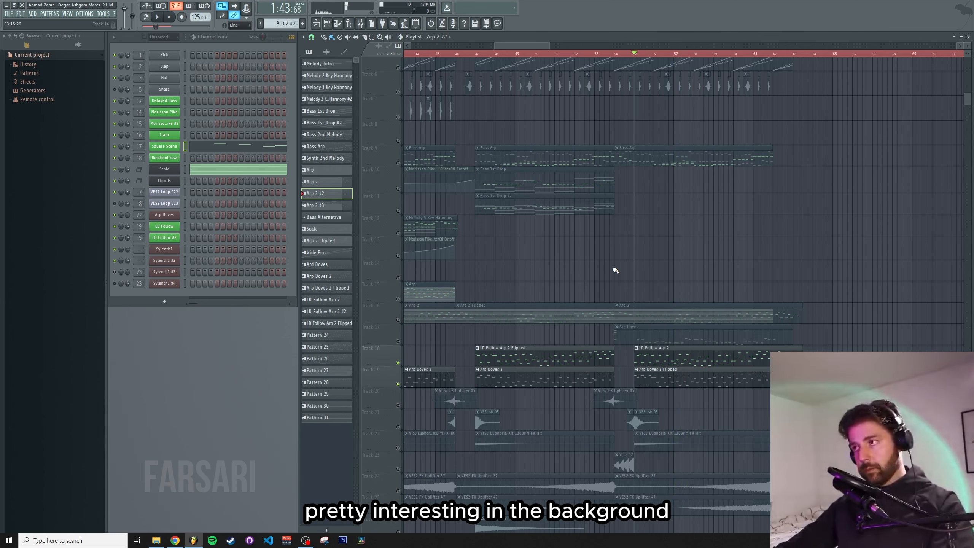
pyautogui.scroll(-4, 533, 255)
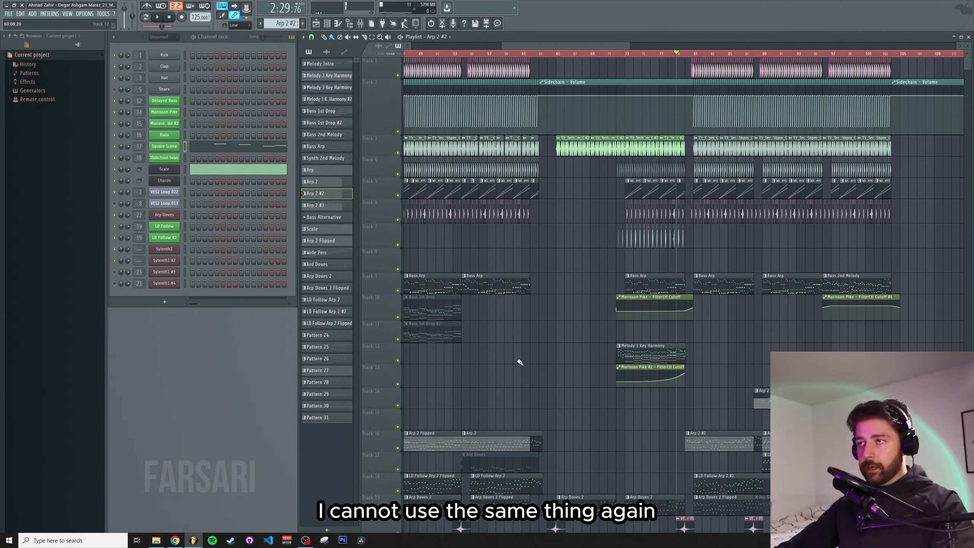
pyautogui.hscroll(-4, 575, 368)
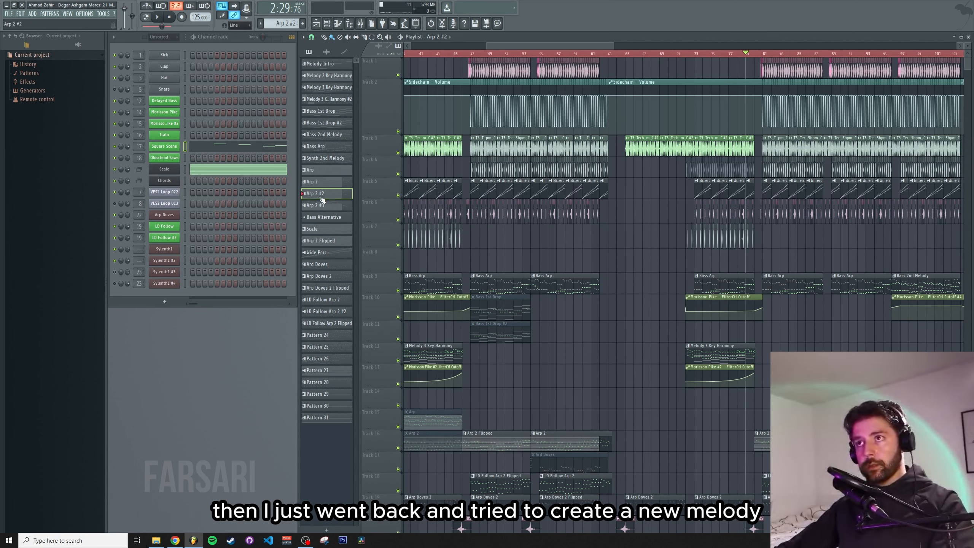
# Open the Square Scene piano roll from the channel rack and play its new melody while scrolling through the notes
pyautogui.click(194, 37)
pyautogui.click(233, 146)
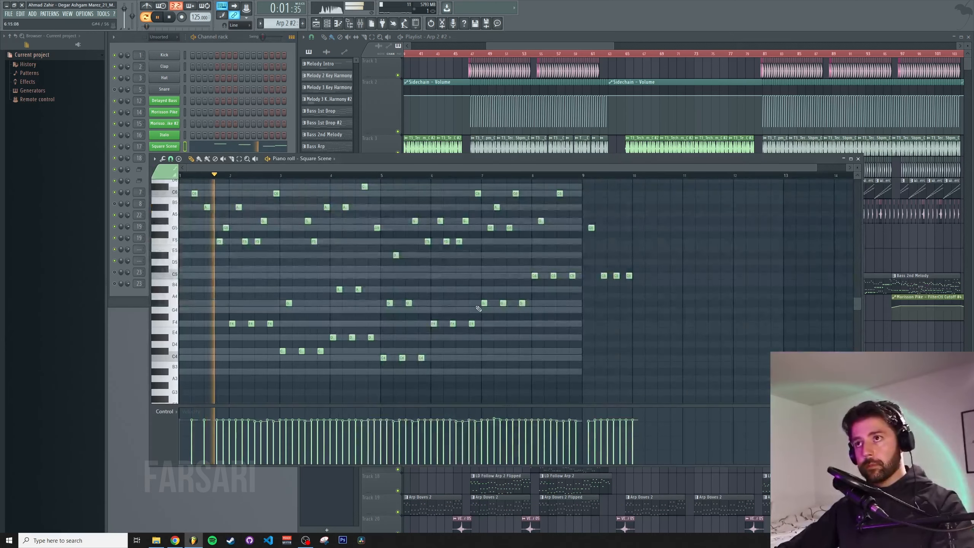
pyautogui.scroll(2, 502, 311)
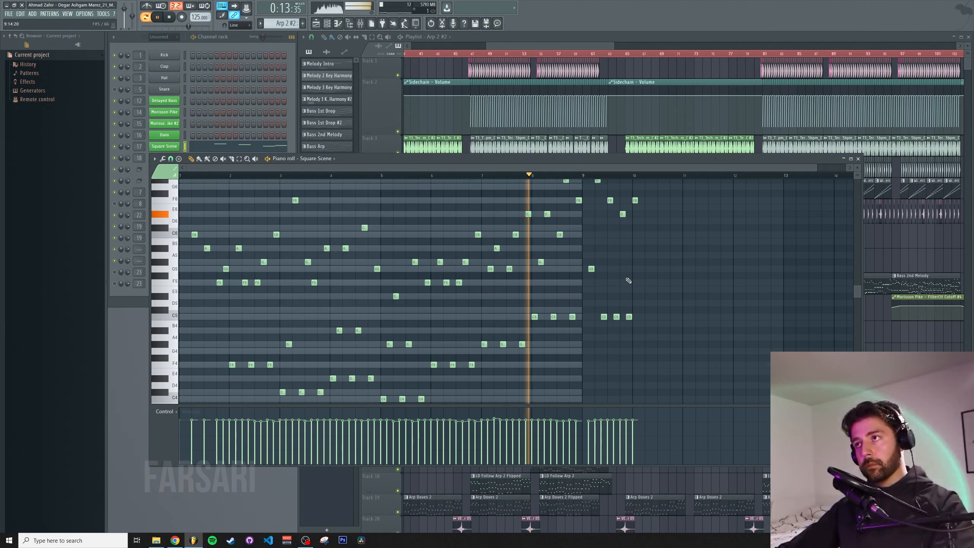
pyautogui.scroll(1, 652, 288)
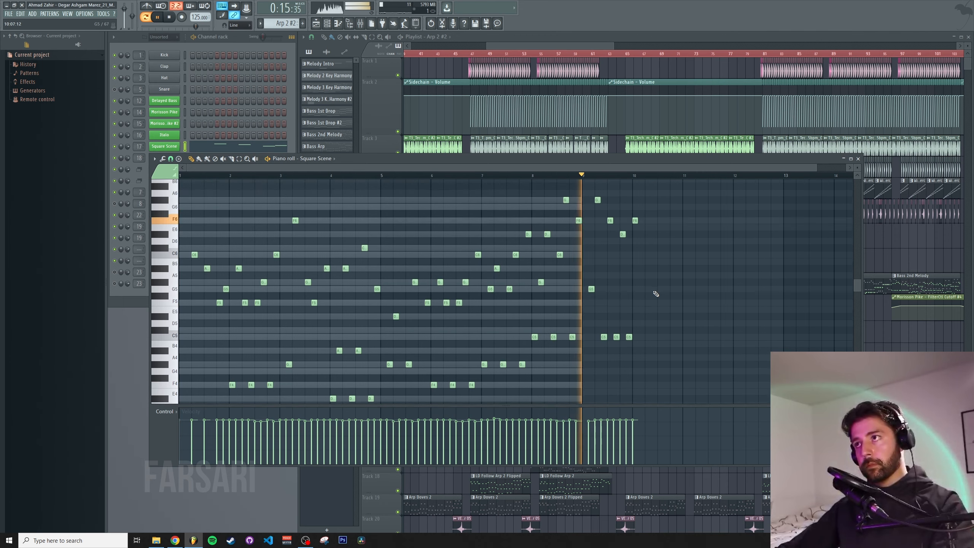
pyautogui.scroll(-1, 663, 303)
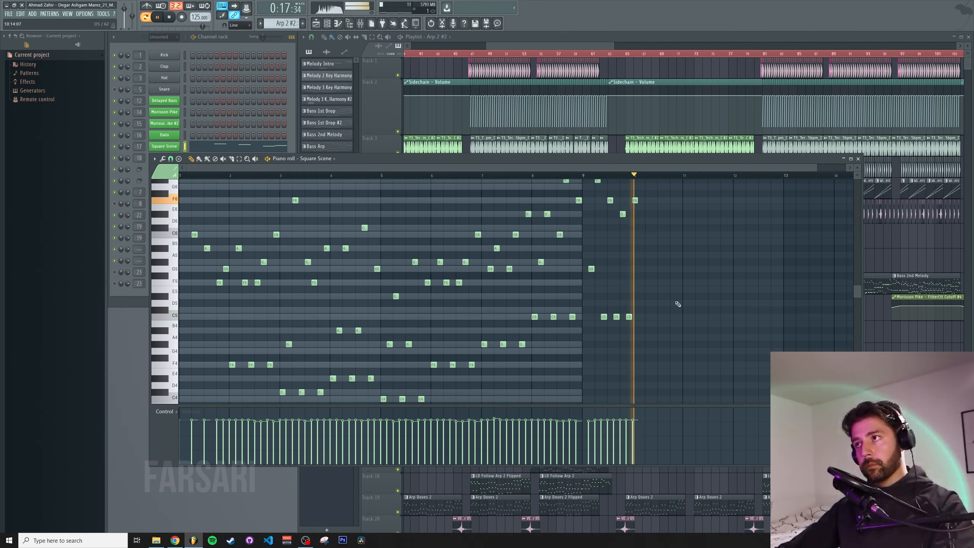
# Close the piano roll and play the arrangement, scrolling the playlist through the following section
pyautogui.press('space')
pyautogui.click(859, 159)
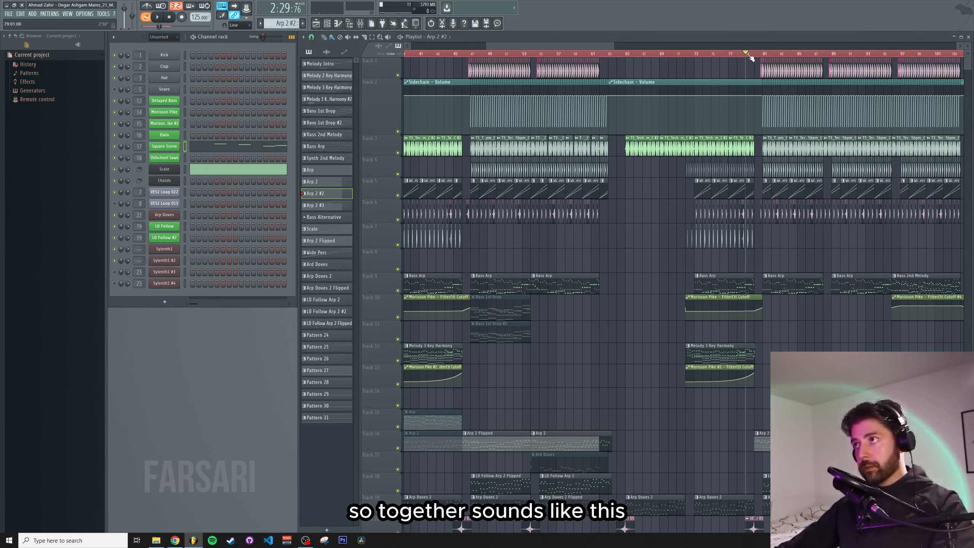
pyautogui.press('space')
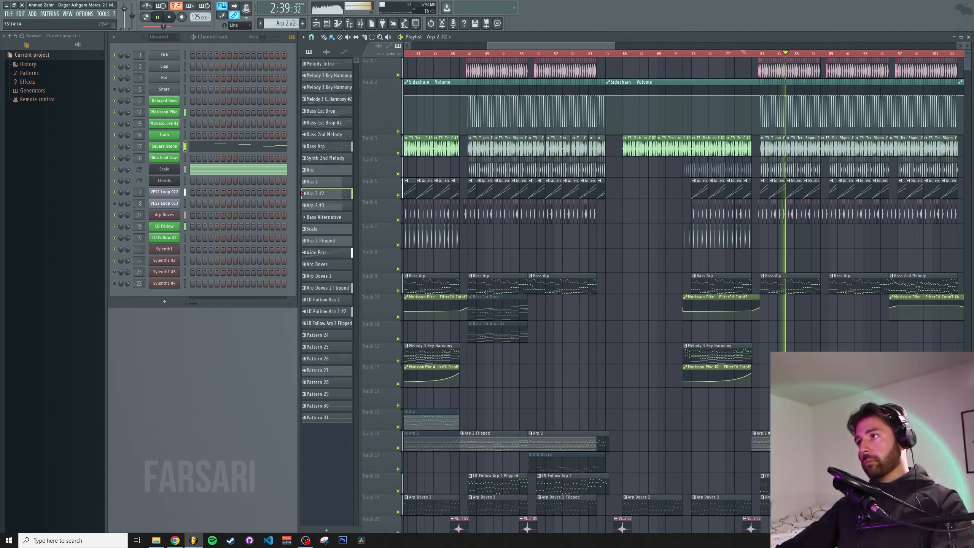
pyautogui.scroll(2, 712, 71)
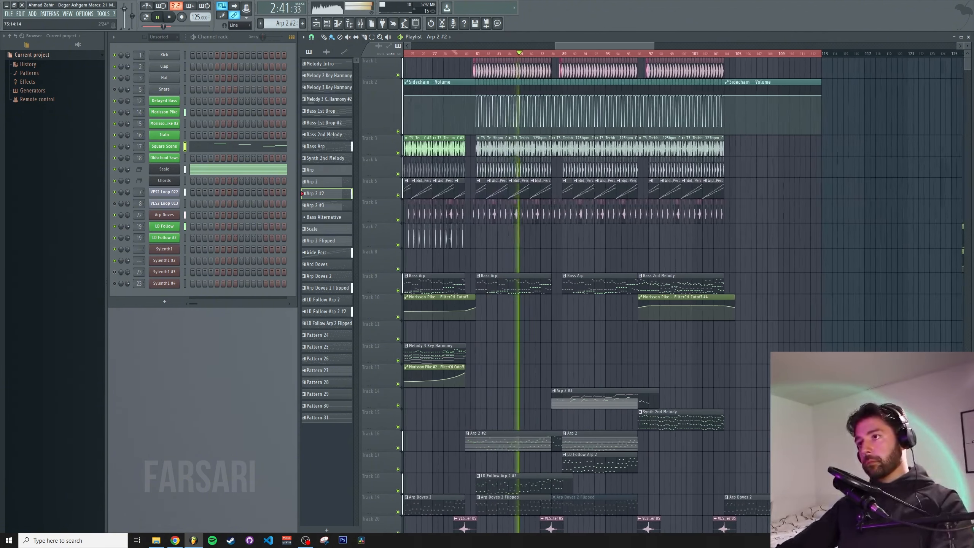
pyautogui.hscroll(-1, 712, 72)
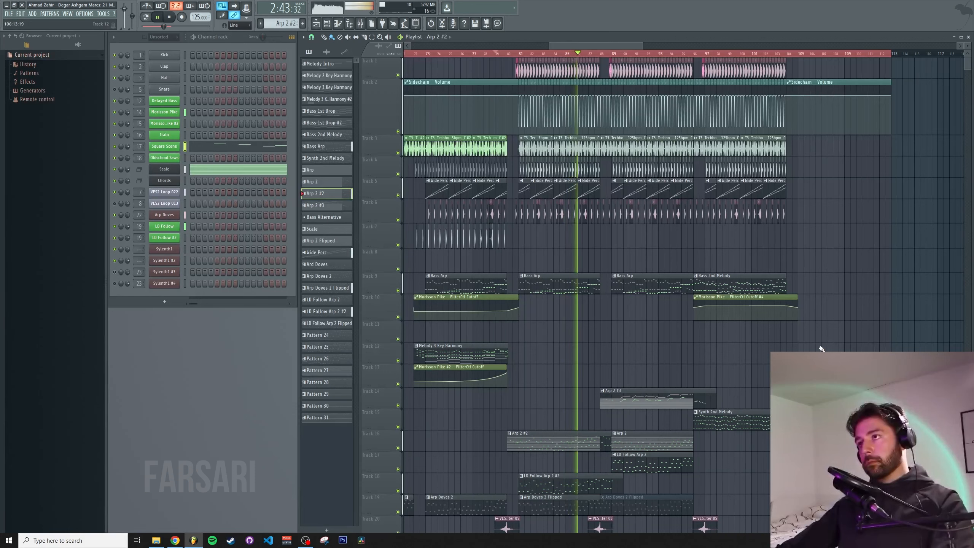
pyautogui.scroll(-4, 841, 350)
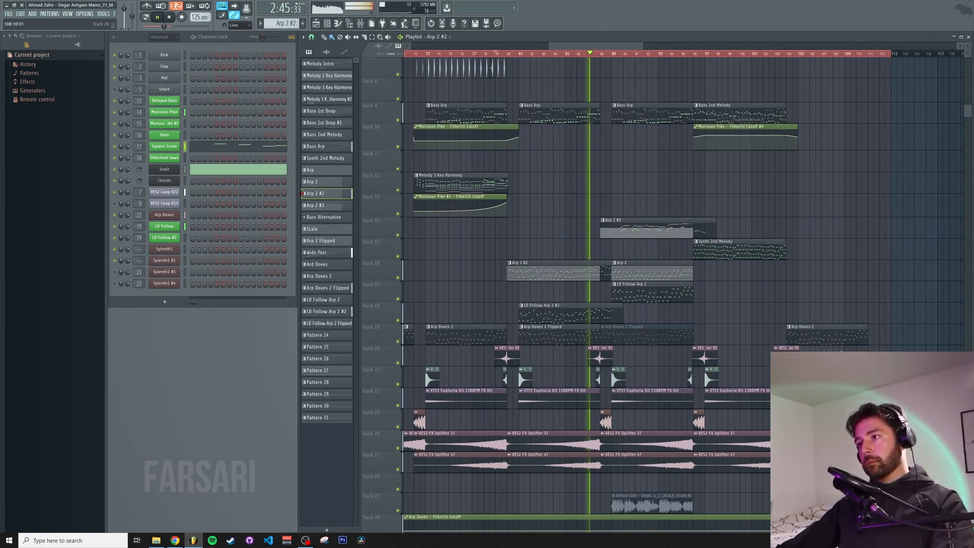
pyautogui.moveTo(885, 265); pyautogui.dragTo(796, 331)
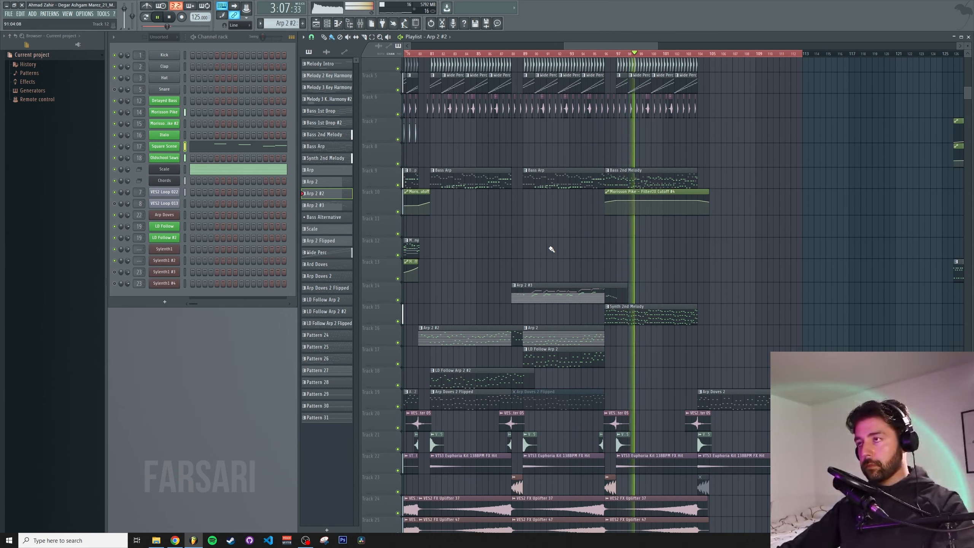
# Stop playback, open the mixer and scroll through the playlist tracks to review the routing
pyautogui.press('space')
pyautogui.moveTo(506, 243); pyautogui.dragTo(595, 303)
pyautogui.click(360, 24)
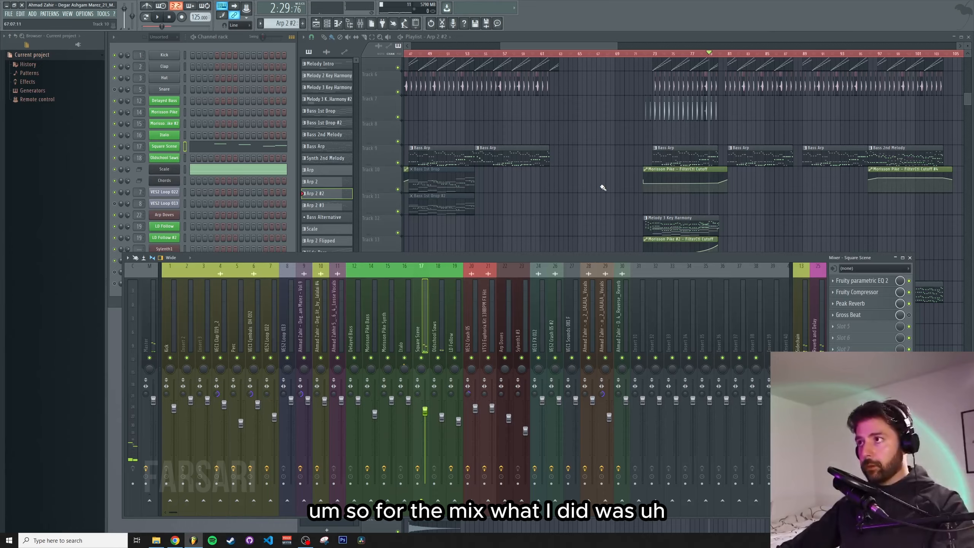
pyautogui.moveTo(603, 187); pyautogui.dragTo(528, 192)
pyautogui.scroll(-3, 616, 283)
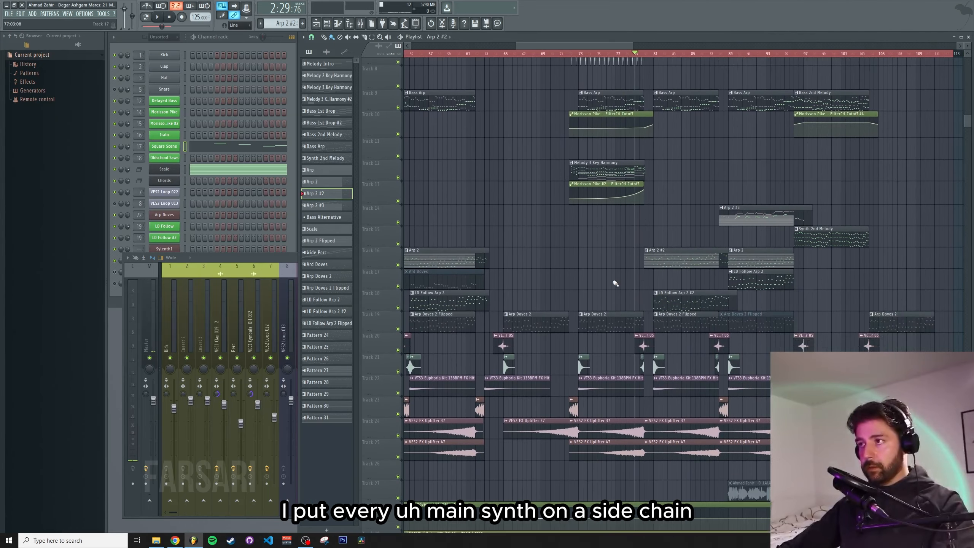
pyautogui.scroll(-2, 616, 283)
pyautogui.click(274, 257)
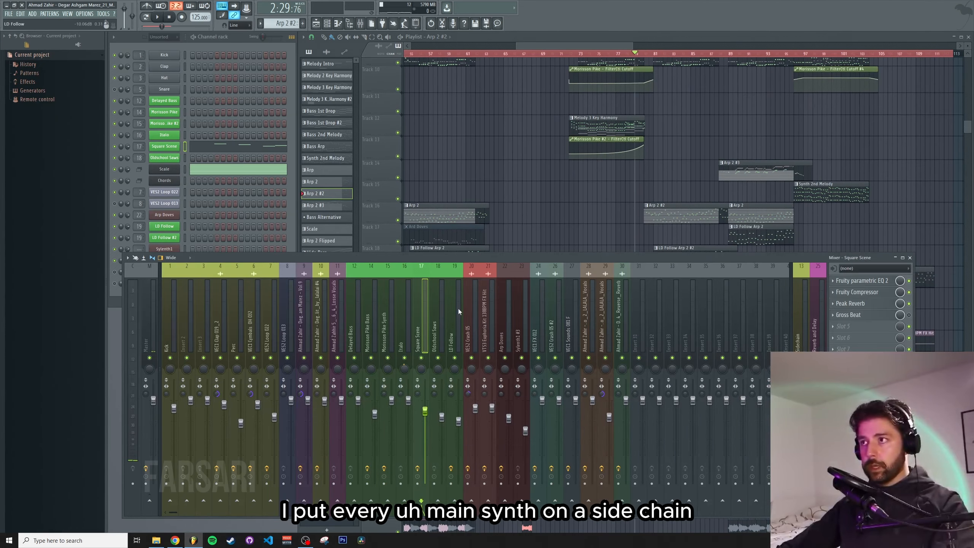
# Scroll back to the start of the playlist and select the Sidechain mixer insert
pyautogui.scroll(5, 679, 105)
pyautogui.scroll(3, 680, 104)
pyautogui.click(680, 105)
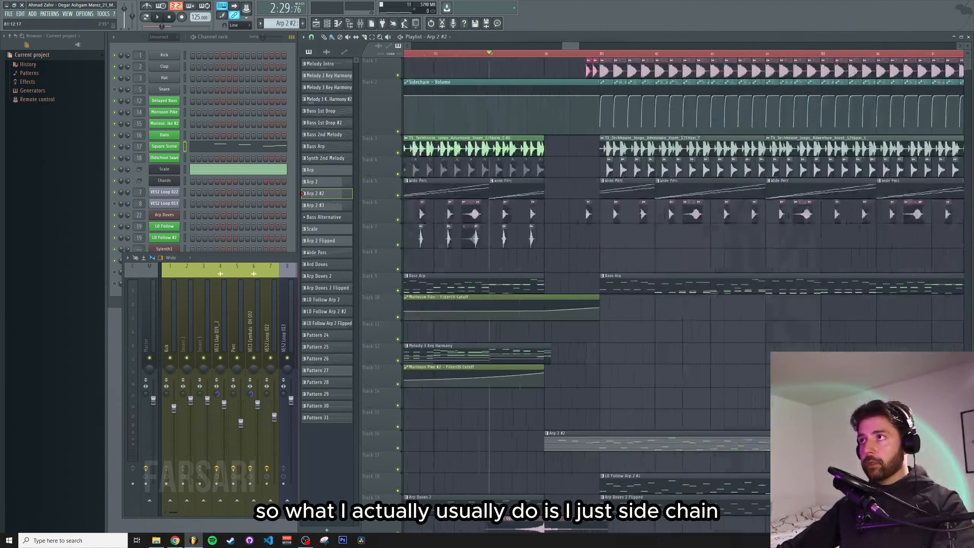
pyautogui.scroll(4, 546, 99)
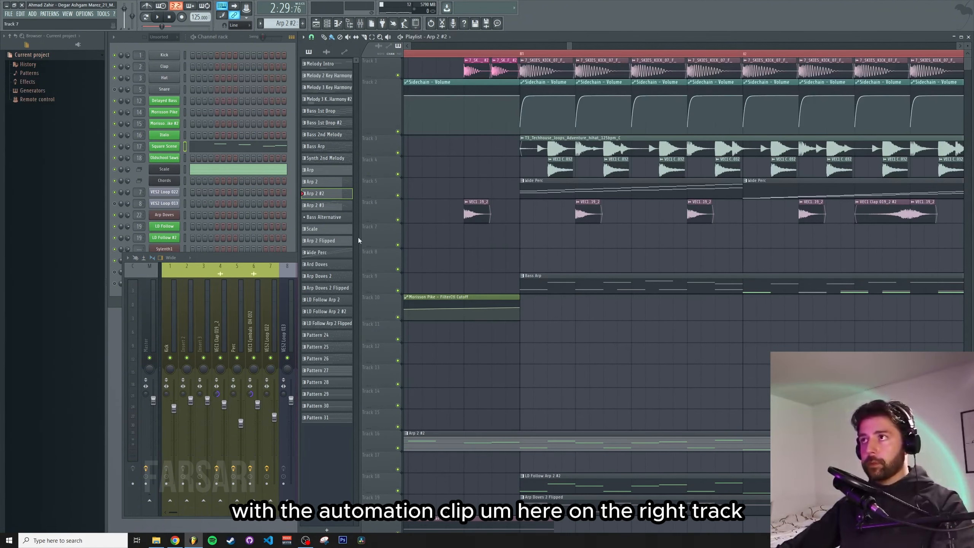
pyautogui.click(256, 257)
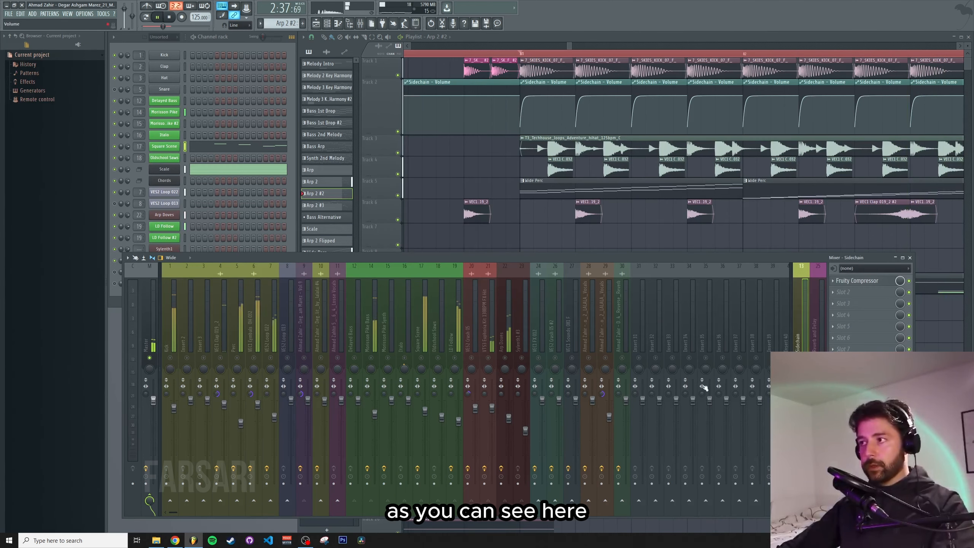
# Play the song and inspect the Reverb and Delay, Delayed Bass and Morrison Pike Bass mixer inserts
pyautogui.press('space')
pyautogui.click(398, 334)
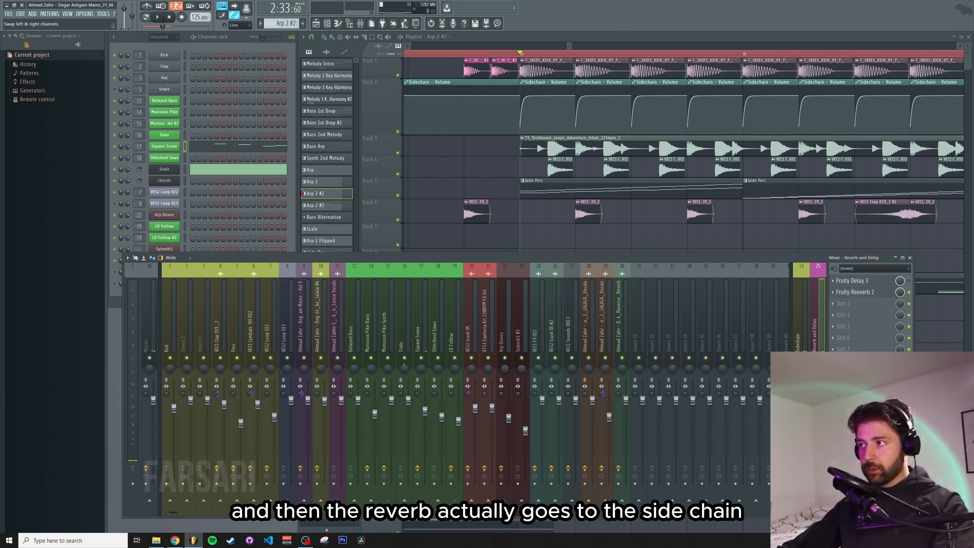
pyautogui.click(796, 340)
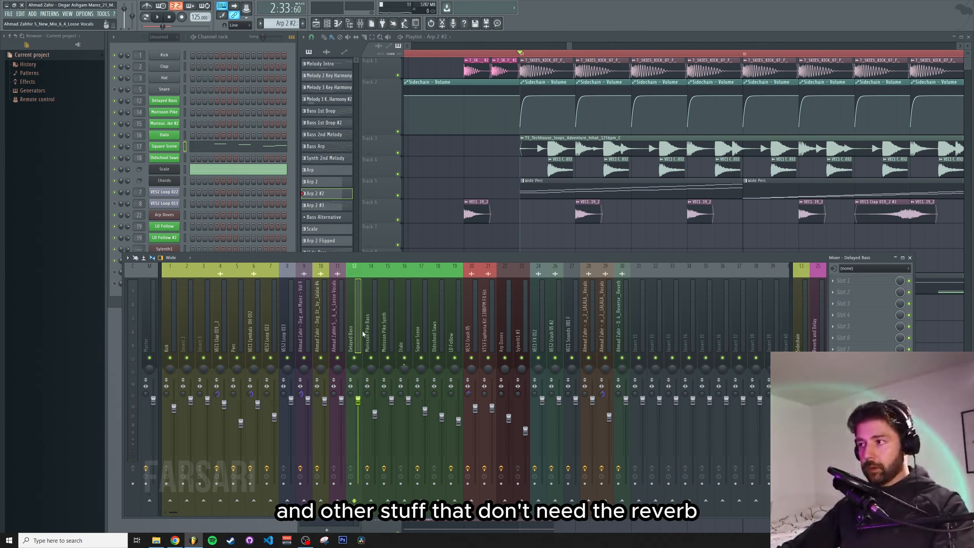
pyautogui.click(376, 331)
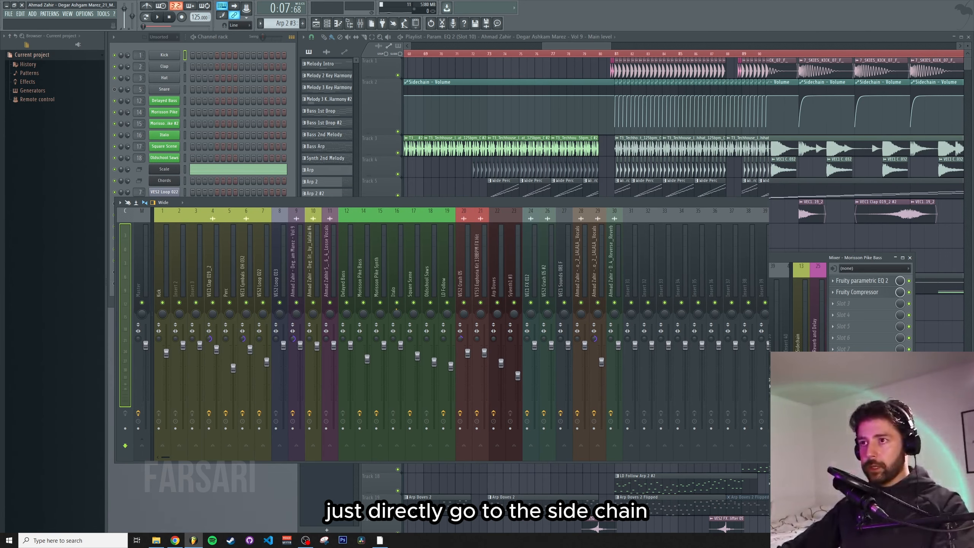
# Open the Square Scene insert's effect plugins, including its EQ and Peak Reverb, and stop playback
pyautogui.moveTo(769, 271); pyautogui.dragTo(483, 271)
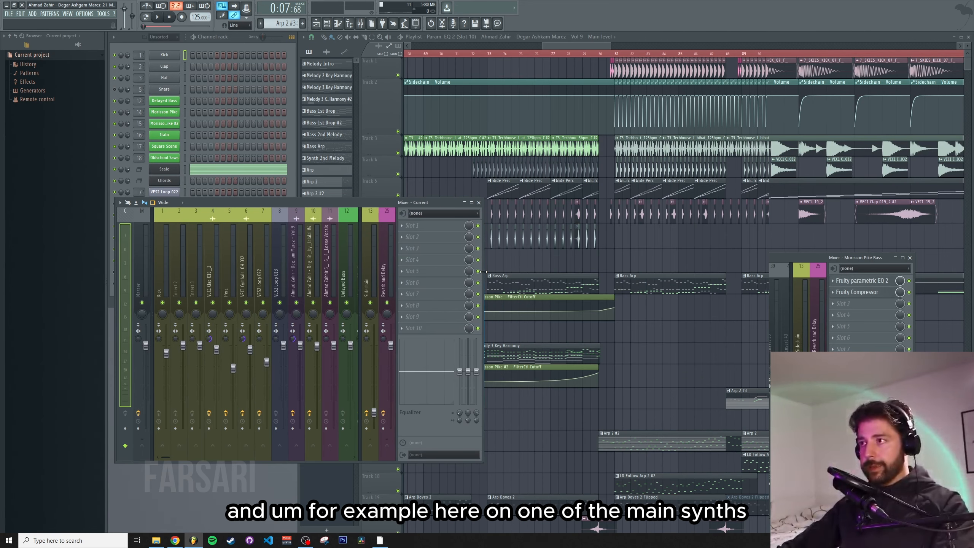
pyautogui.moveTo(543, 46); pyautogui.dragTo(560, 46)
pyautogui.click(524, 54)
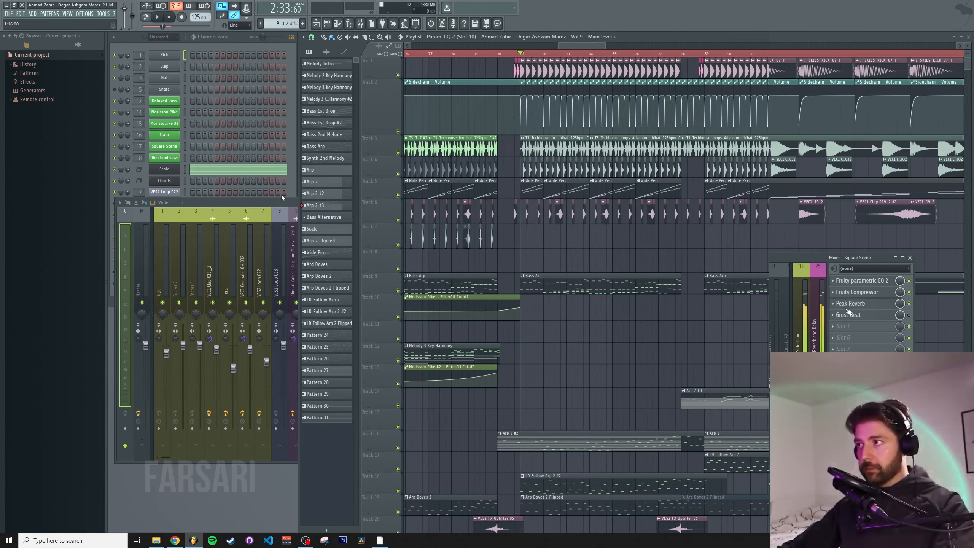
pyautogui.click(269, 201)
pyautogui.press('space')
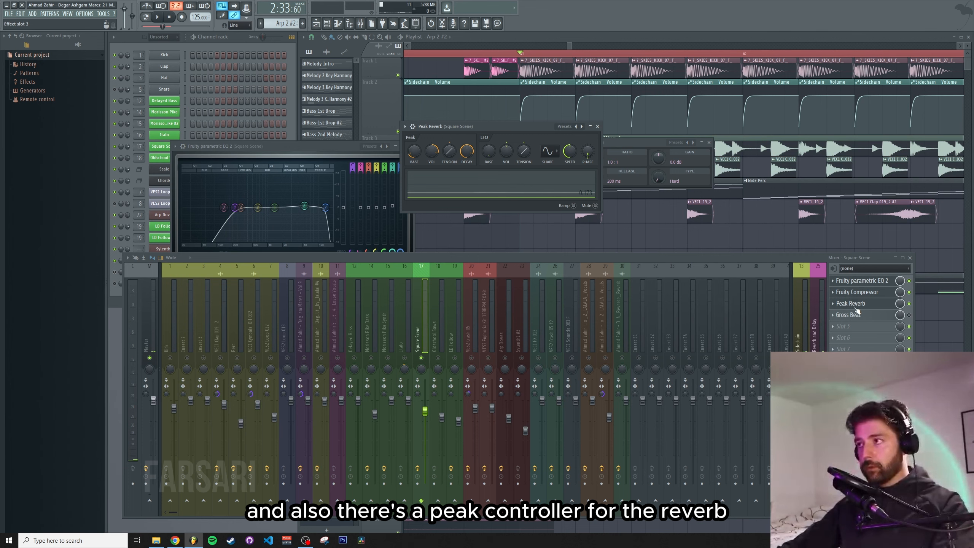
# Open Fruity Reeverb 2 on the Reverb and Delay insert, reposition it and audition it
pyautogui.click(815, 341)
pyautogui.click(863, 292)
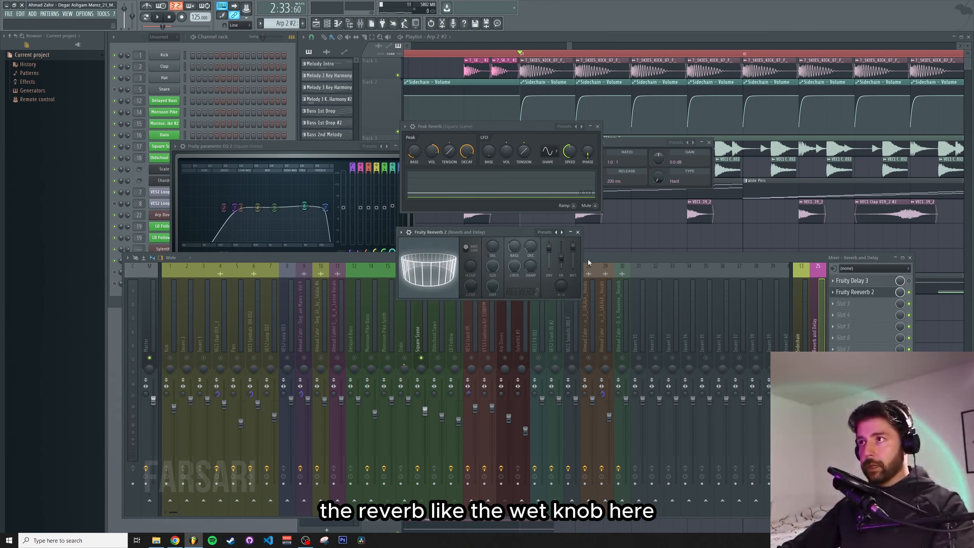
pyautogui.moveTo(513, 234); pyautogui.dragTo(549, 269)
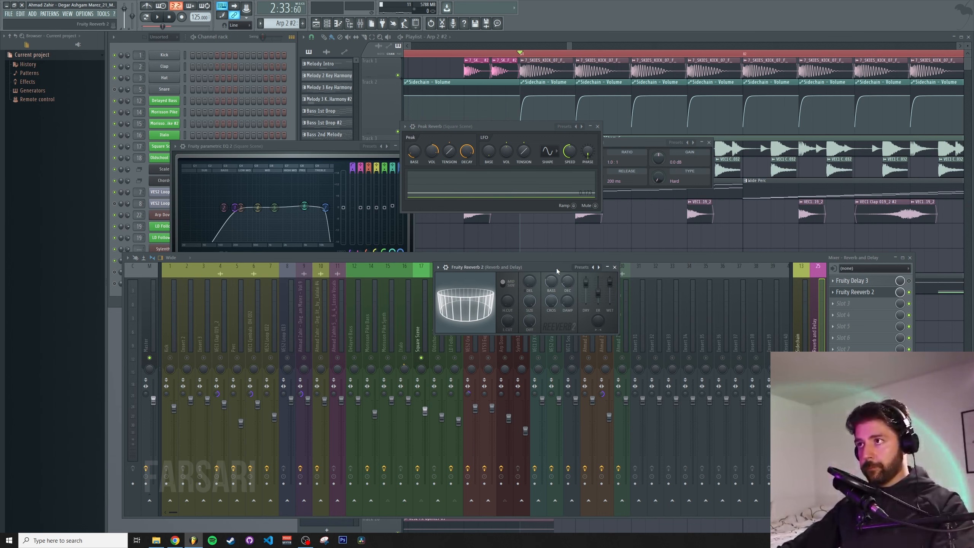
pyautogui.press('space')
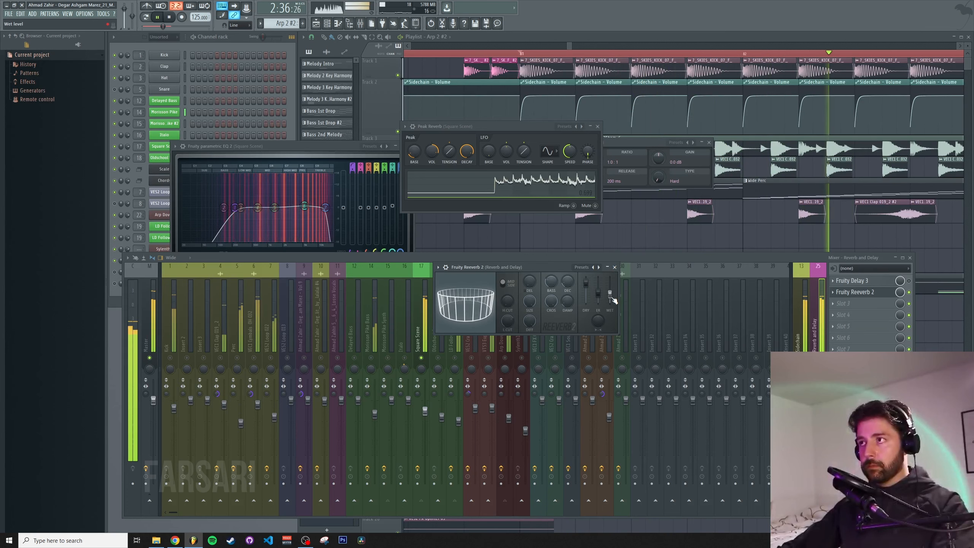
pyautogui.press('space')
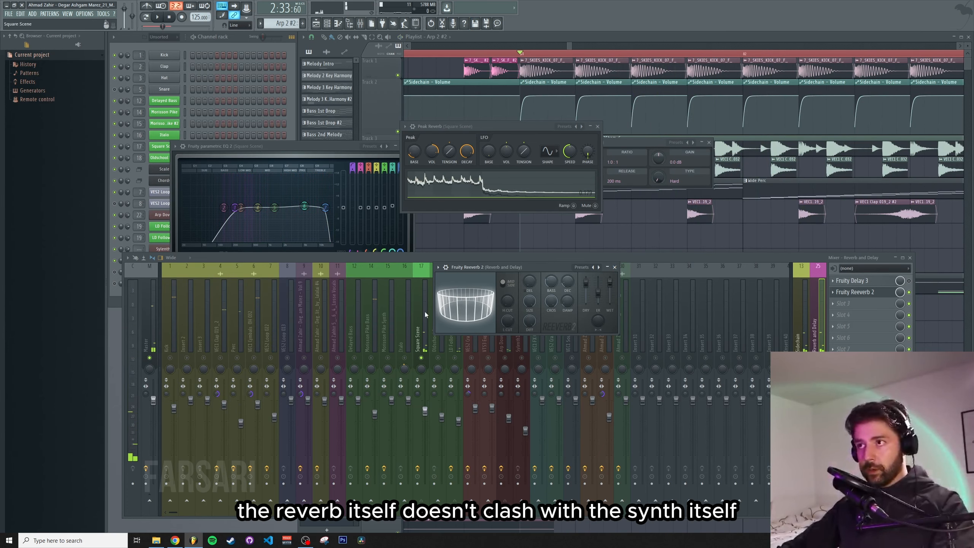
# Reposition the Peak Reverb window and audition how it ducks the Square Scene reverb
pyautogui.moveTo(495, 128); pyautogui.dragTo(527, 174)
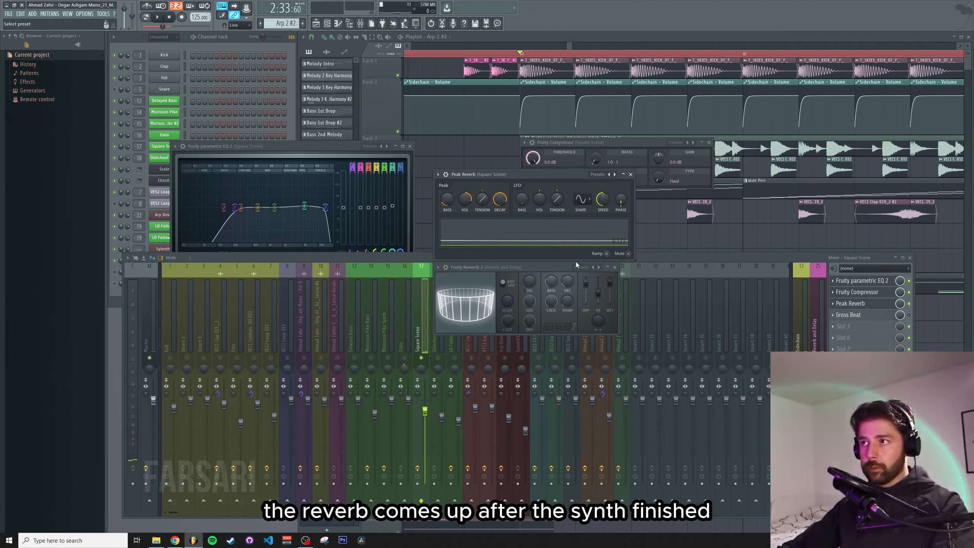
pyautogui.press('space')
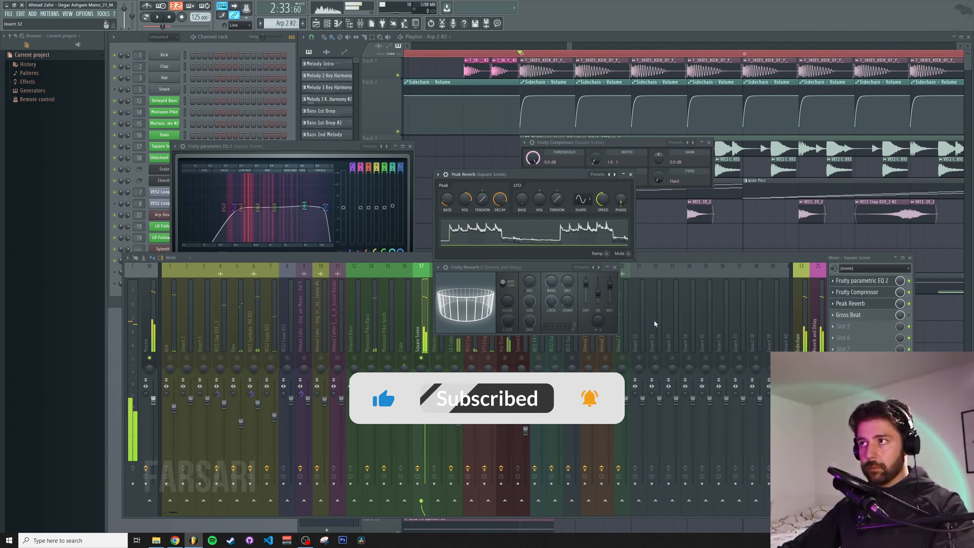
pyautogui.press('space')
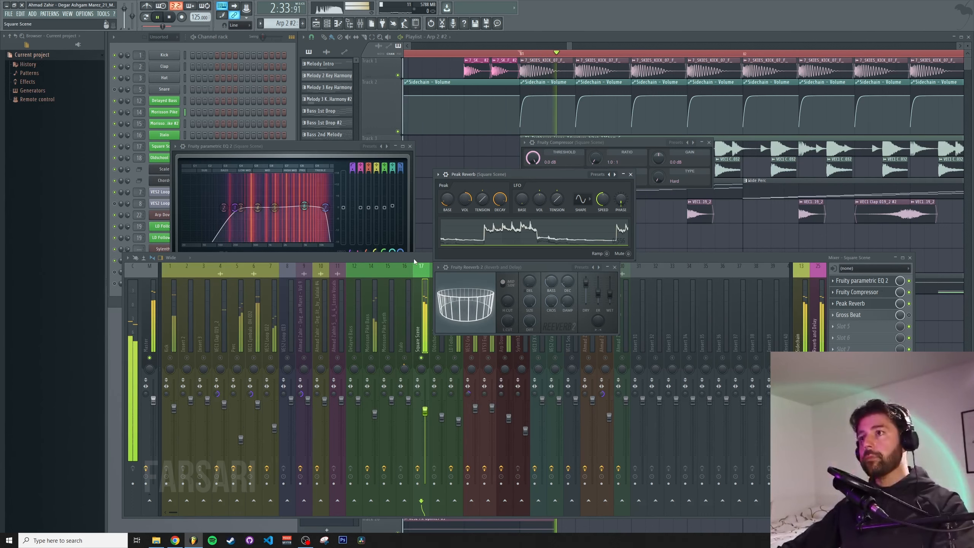
# Inspect the Arp Doves and VEC1 Cymbals mixer inserts while the song plays
pyautogui.click(414, 259)
pyautogui.click(509, 339)
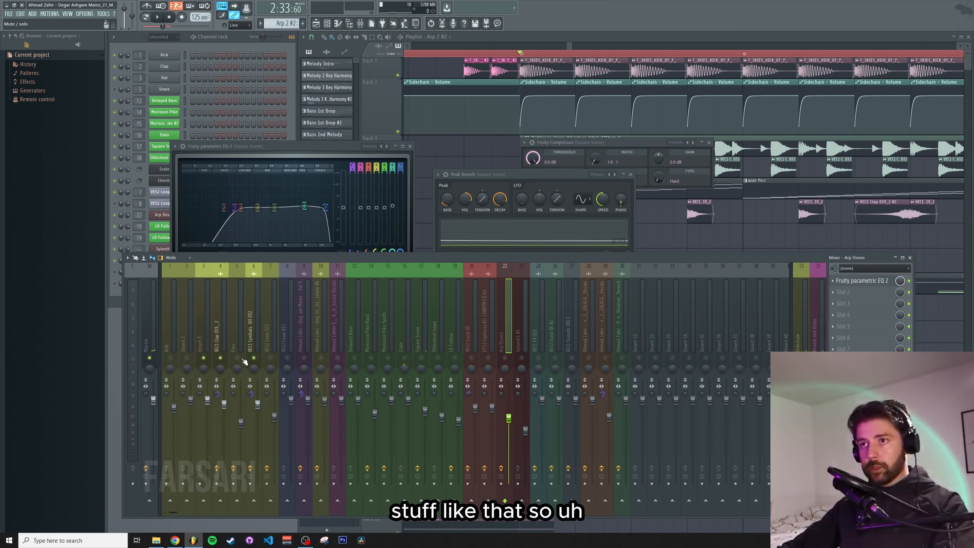
pyautogui.press('space')
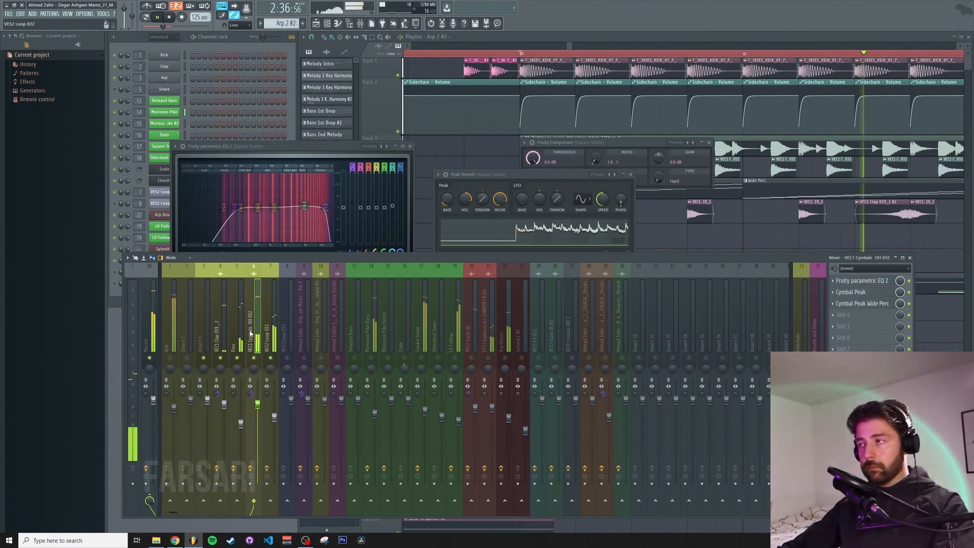
pyautogui.click(233, 329)
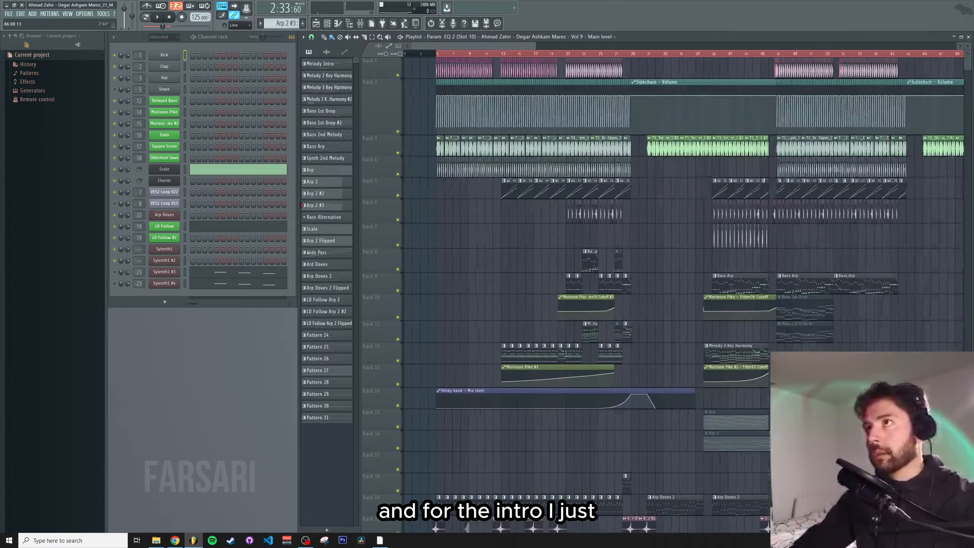
# Scroll to the intro and open the duplicated kick clip's sample settings, then close them
pyautogui.scroll(3, 504, 207)
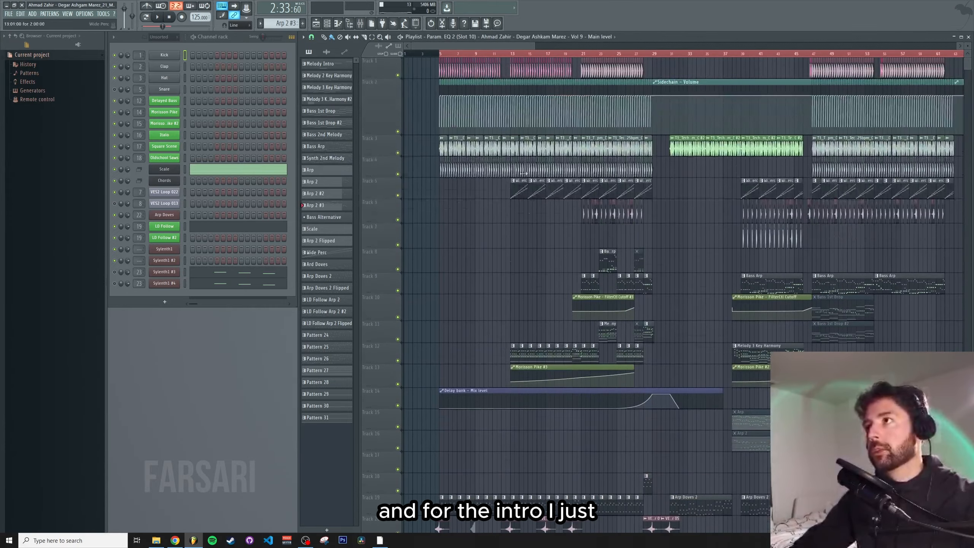
pyautogui.scroll(4, 684, 71)
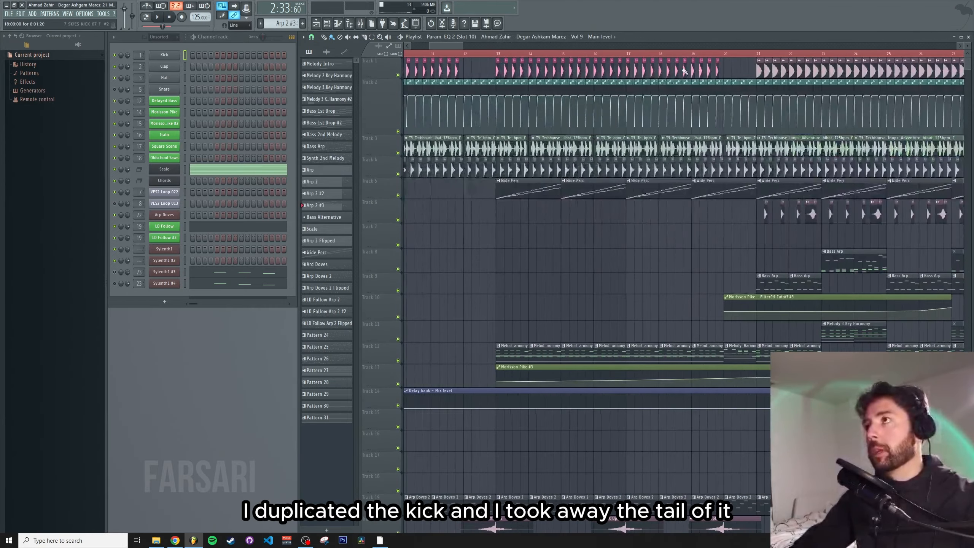
pyautogui.doubleClick(717, 70)
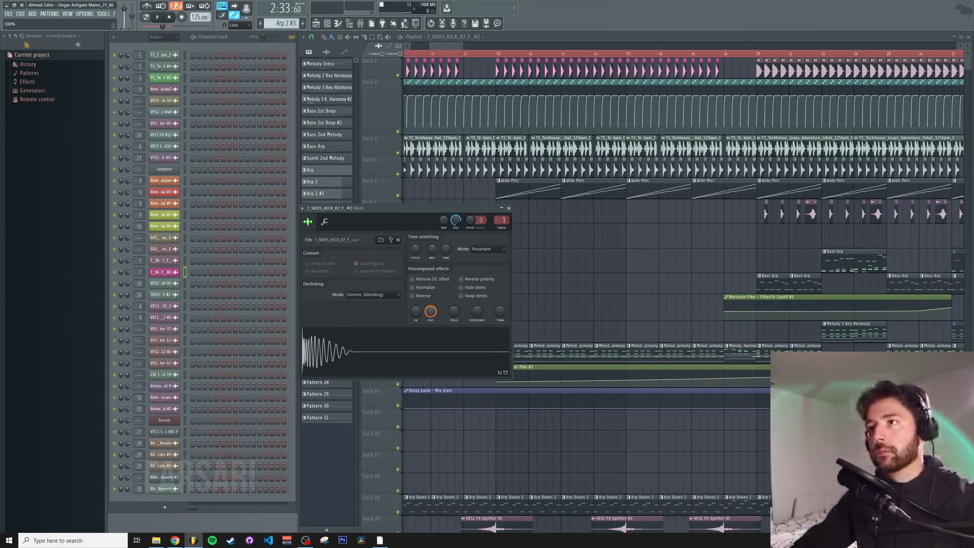
pyautogui.click(509, 208)
pyautogui.scroll(-4, 447, 54)
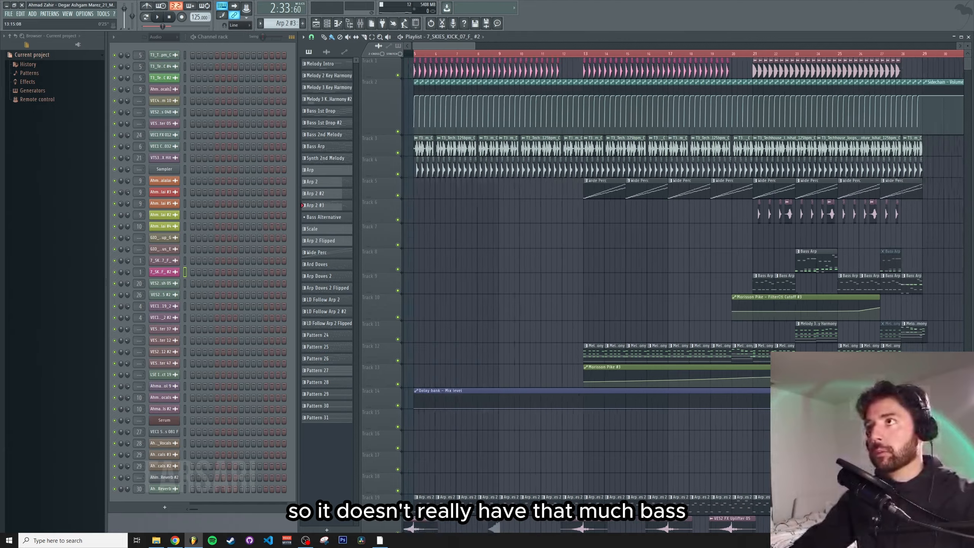
# Play the intro and open the Arp Doves clip in the piano roll, scrolling through its notes
pyautogui.press('space')
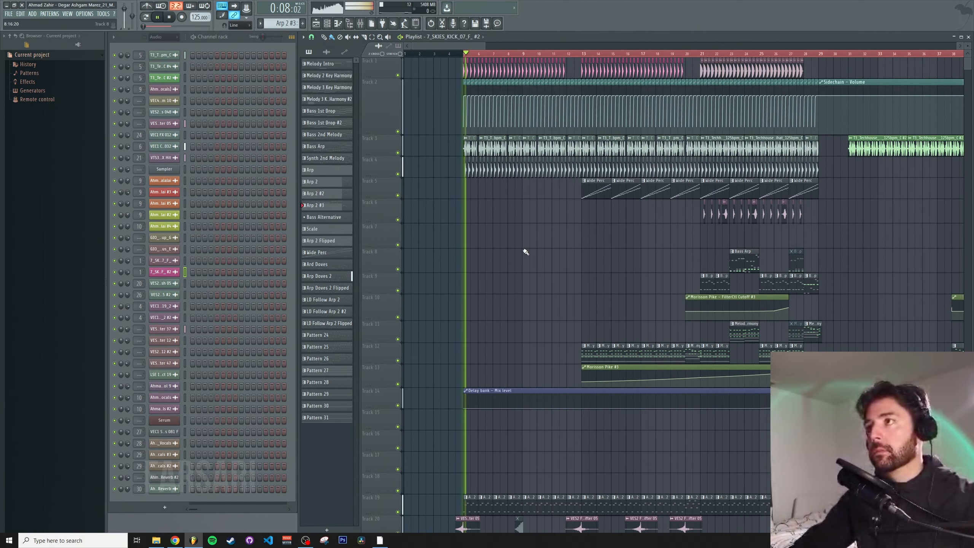
pyautogui.scroll(-8, 536, 250)
pyautogui.doubleClick(486, 299)
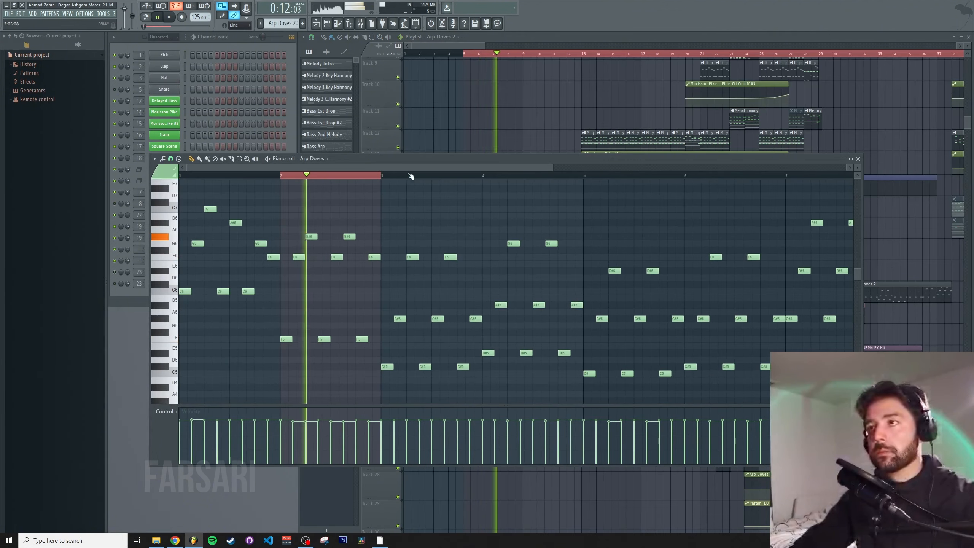
pyautogui.scroll(-3, 409, 174)
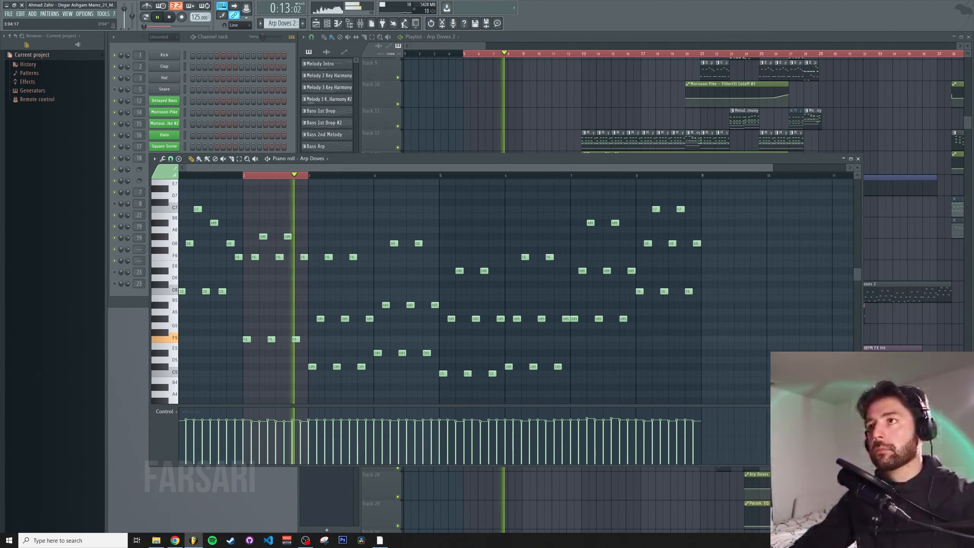
# Close the Arp Doves piano roll, scroll to the drop and open the Melody 3 Key Harmony clip in the piano roll, then close it
pyautogui.click(858, 158)
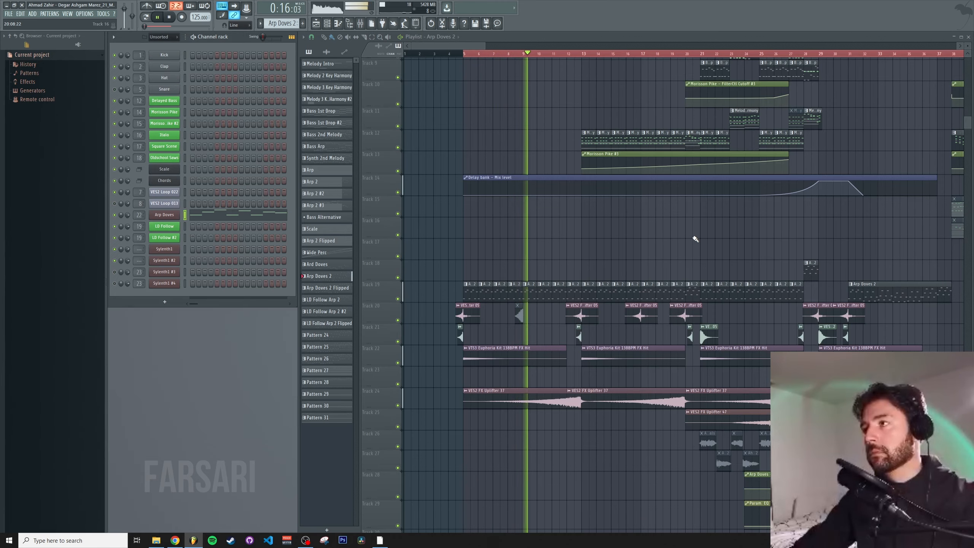
pyautogui.hscroll(5, 637, 241)
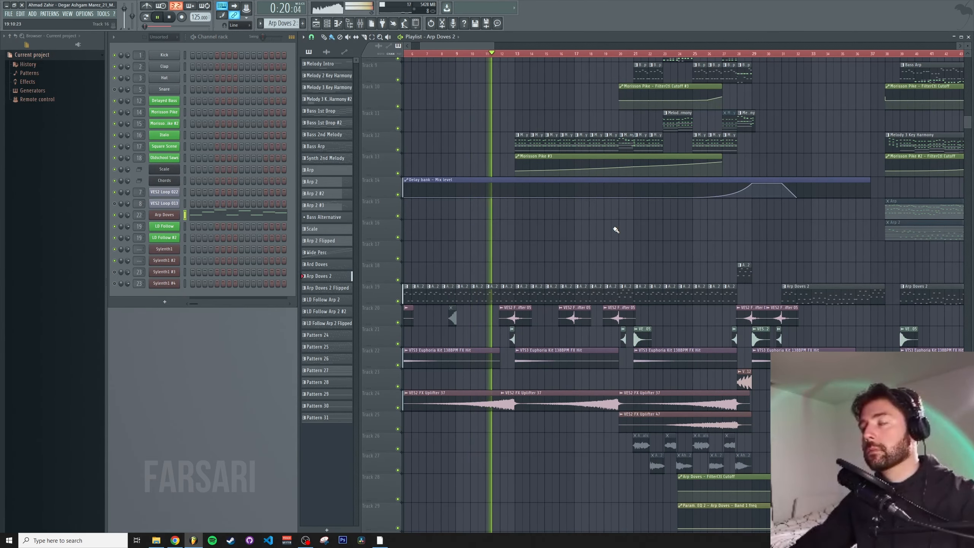
pyautogui.scroll(1, 583, 255)
pyautogui.scroll(3, 583, 255)
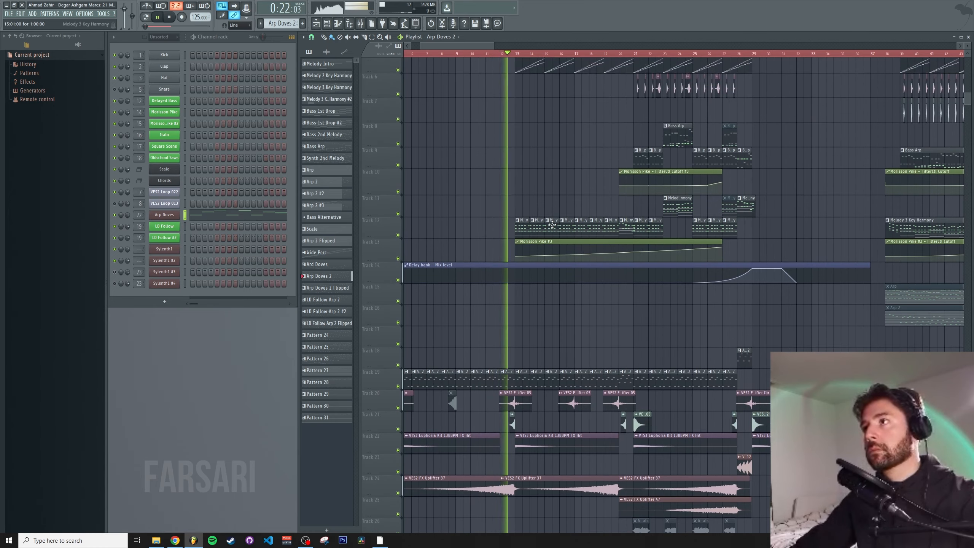
pyautogui.doubleClick(551, 225)
pyautogui.moveTo(373, 168); pyautogui.dragTo(322, 169)
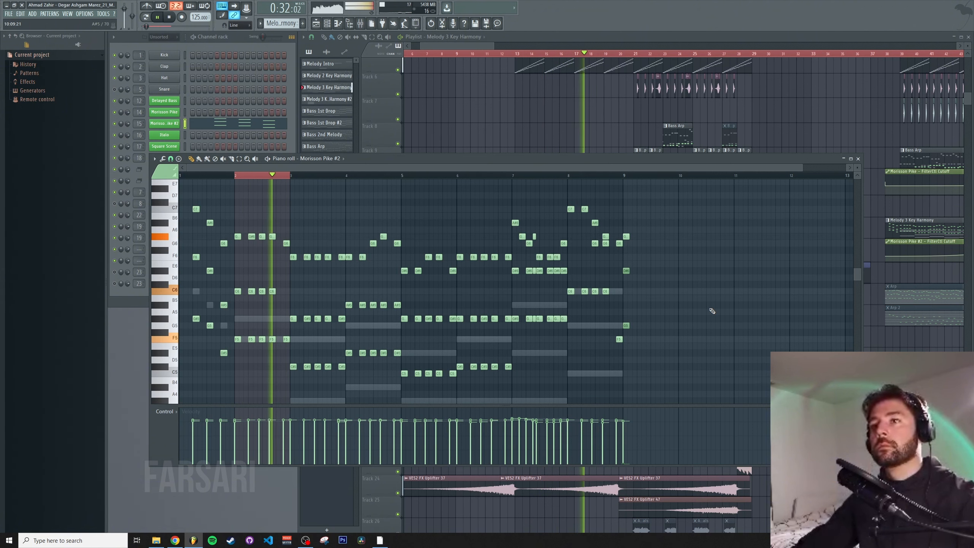
pyautogui.click(858, 158)
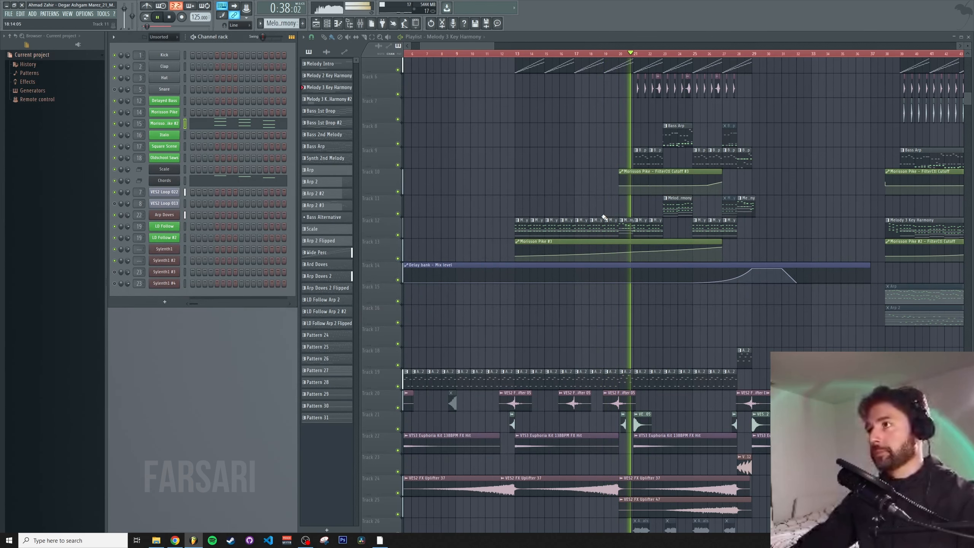
# Reopen the Melody 3 Key Harmony clip's piano roll and play through its notes before closing it
pyautogui.doubleClick(642, 224)
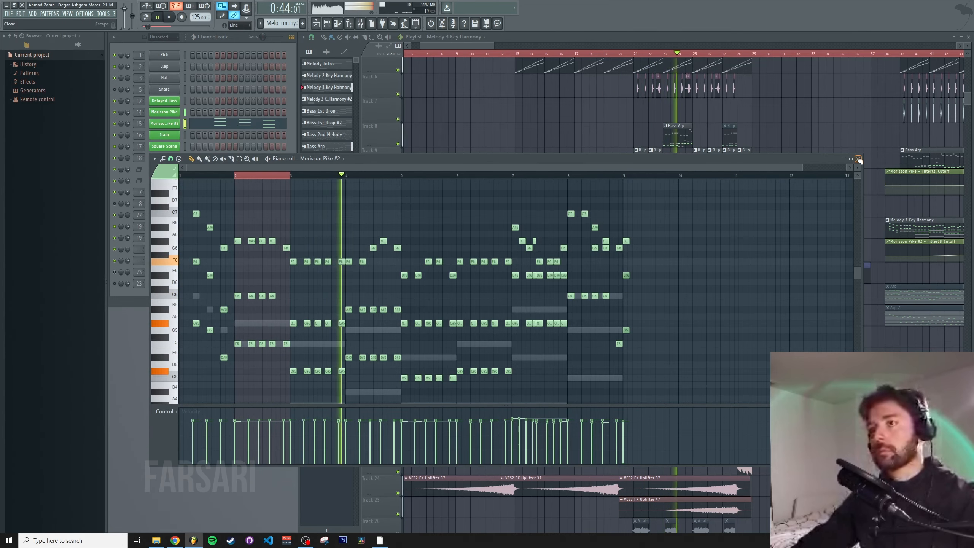
pyautogui.scroll(-2, 648, 238)
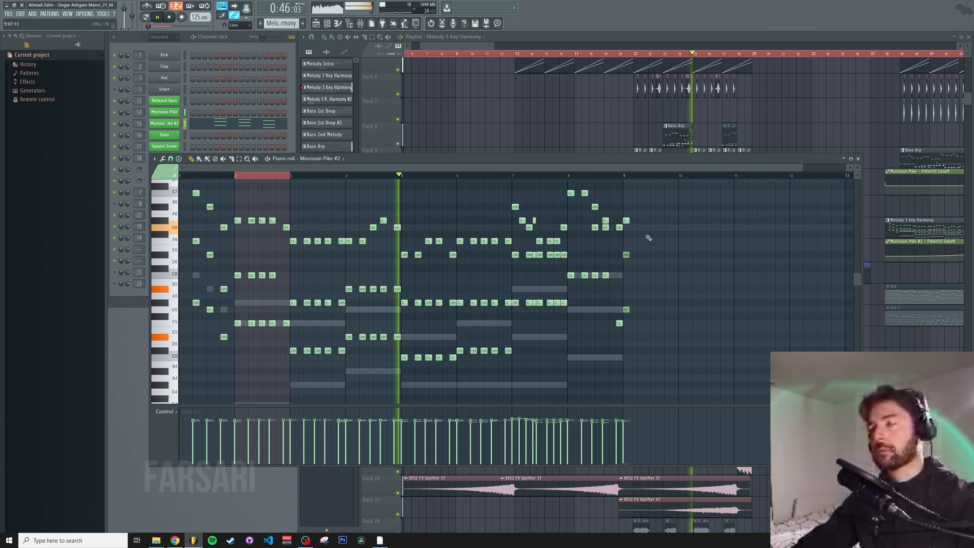
pyautogui.scroll(2, 711, 279)
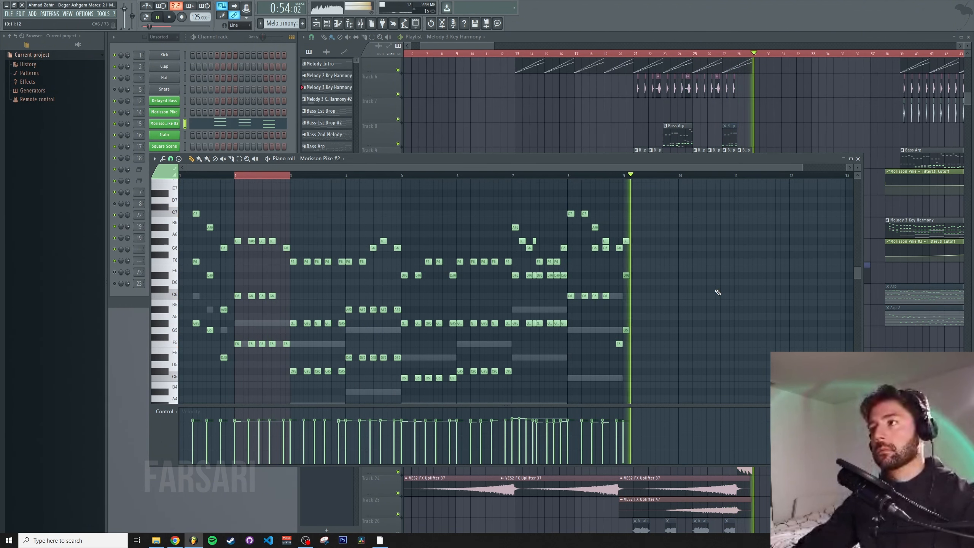
pyautogui.click(858, 159)
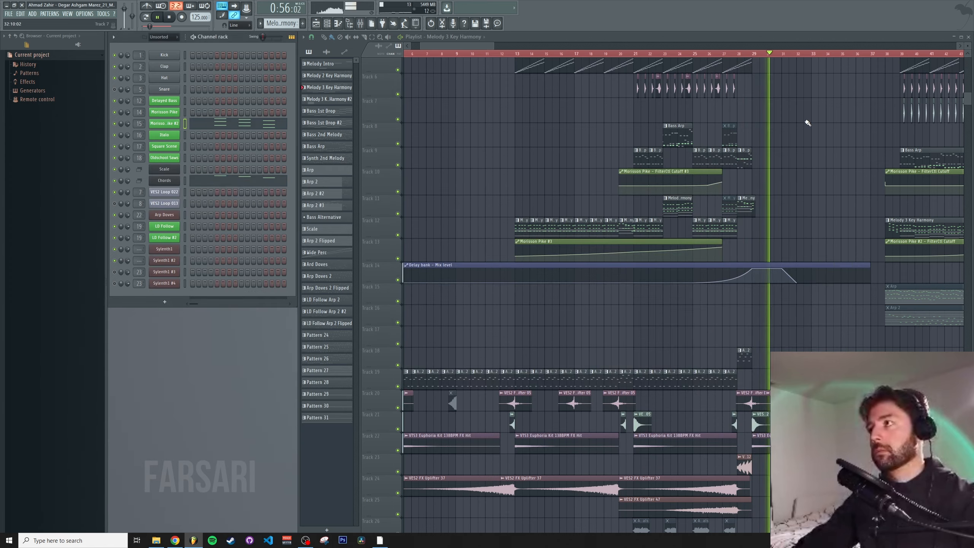
# Scroll across the whole arrangement in the playlist and bring up the mixer
pyautogui.scroll(-2, 786, 121)
pyautogui.hscroll(6, 786, 122)
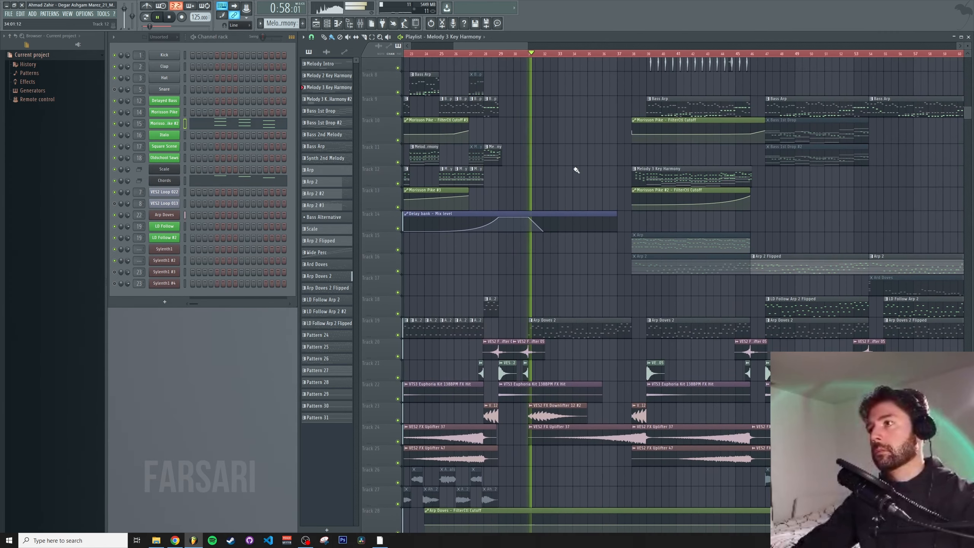
pyautogui.scroll(-4, 589, 61)
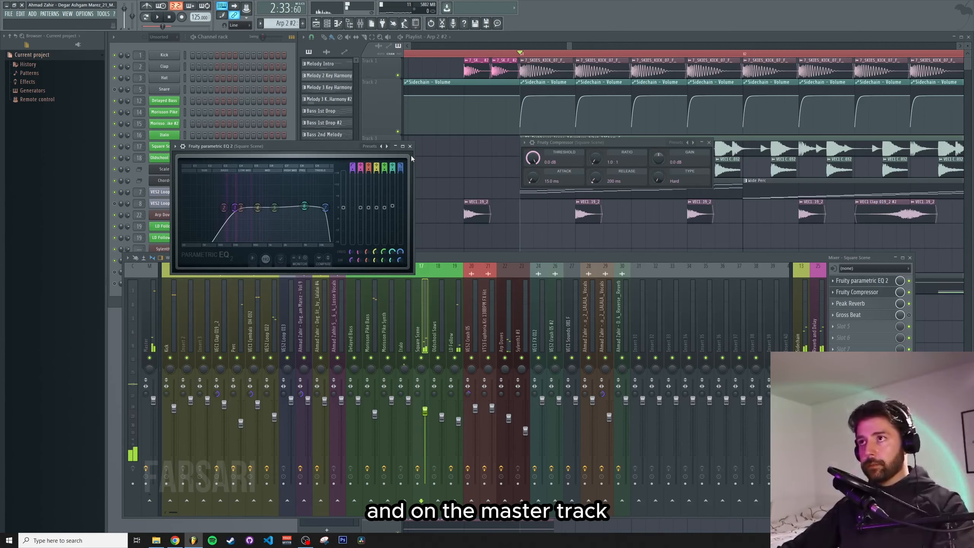
pyautogui.click(409, 146)
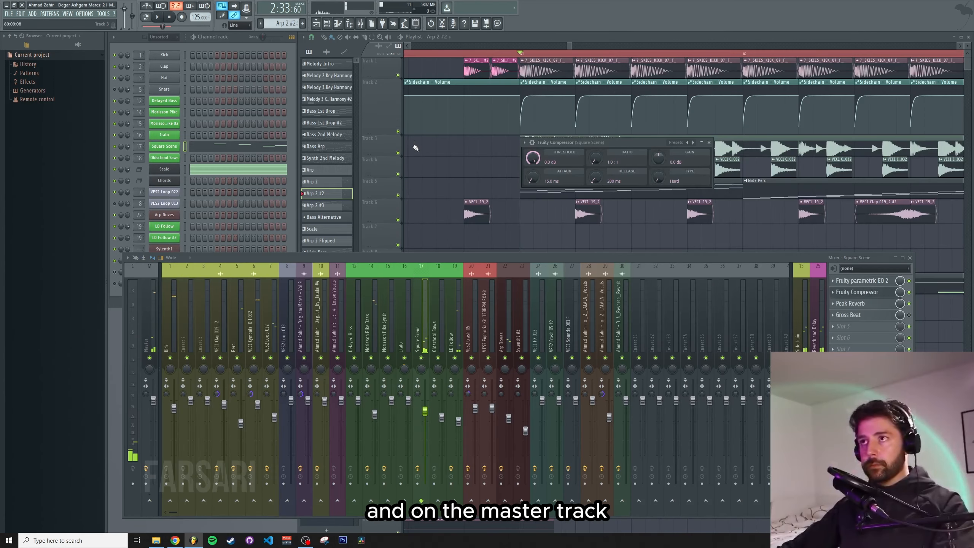
# Select the master insert and open its Fruity Compressor and Ozone 8 Elements effects, showing the Equalizer module
pyautogui.click(146, 309)
pyautogui.click(872, 283)
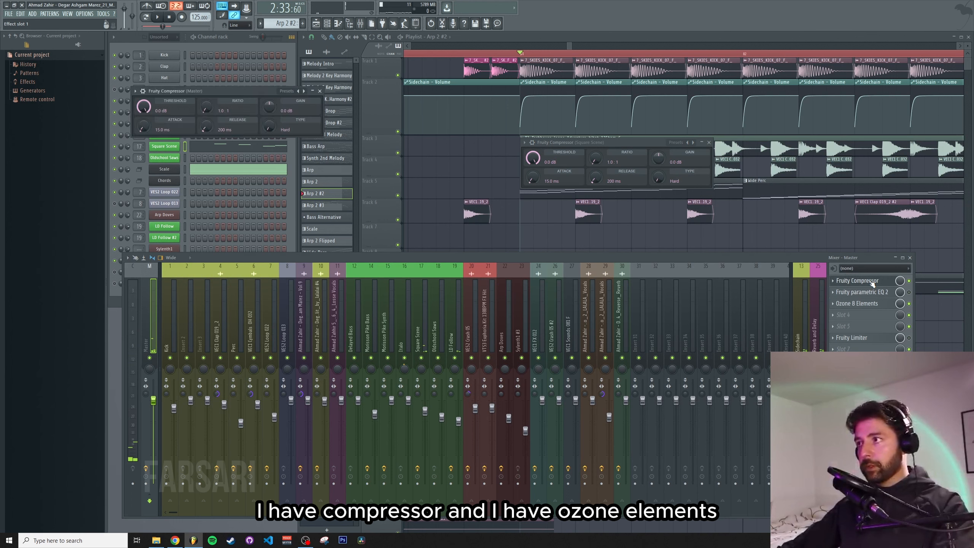
pyautogui.click(872, 283)
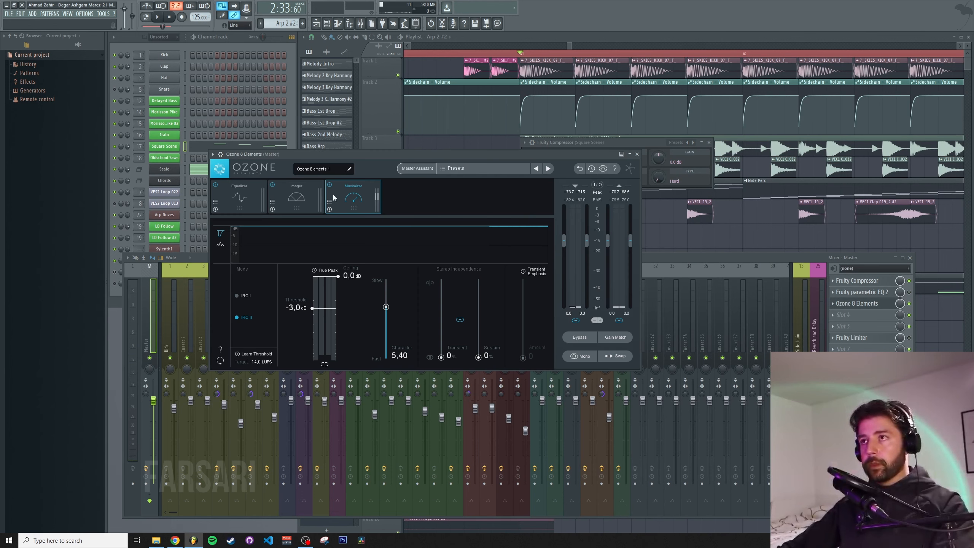
pyautogui.click(243, 194)
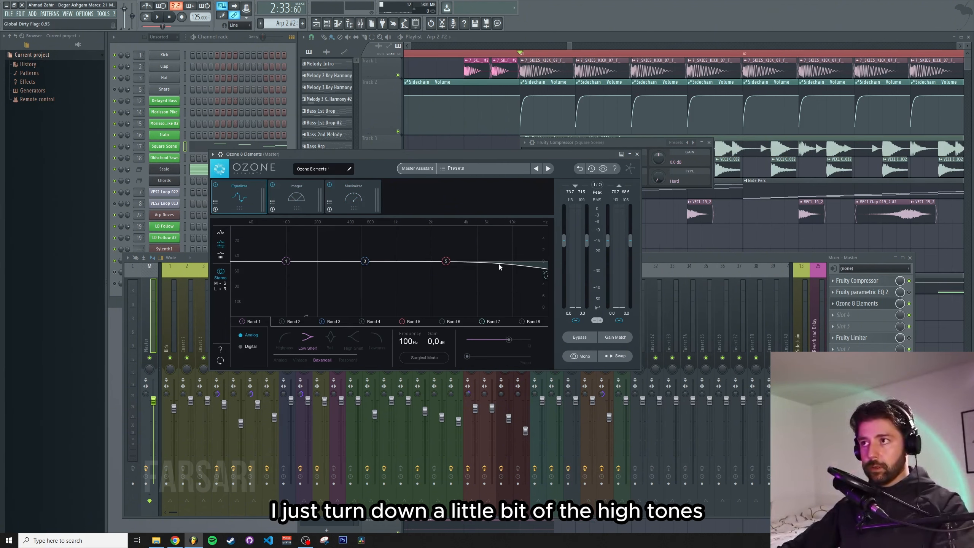
# Play the mix and examine Ozone's Imager module in the Polar Sample and Polar Level views
pyautogui.press('space')
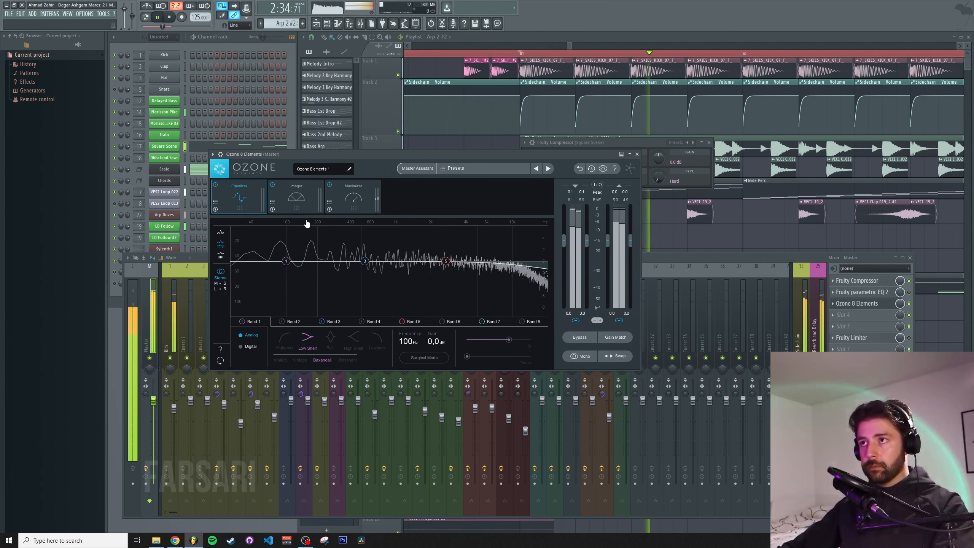
pyautogui.click(296, 204)
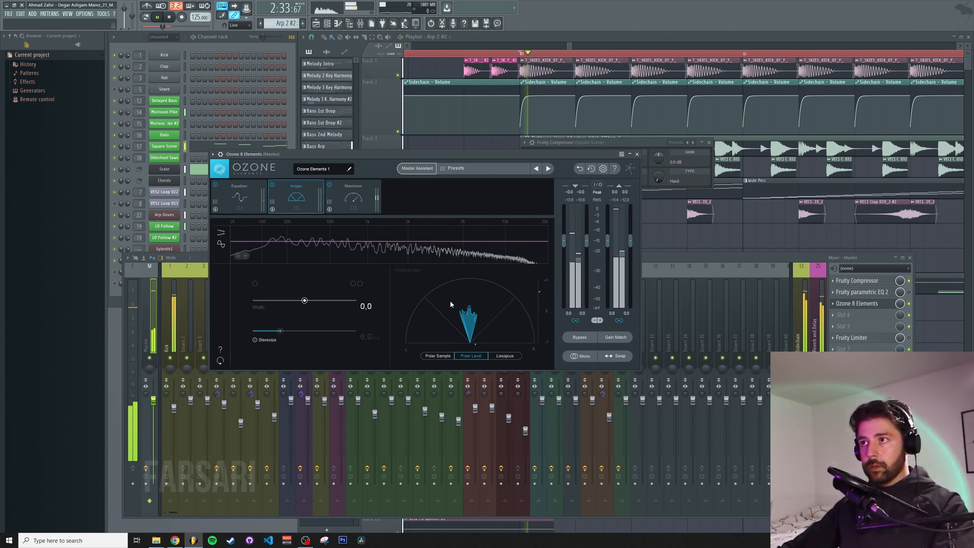
pyautogui.click(441, 356)
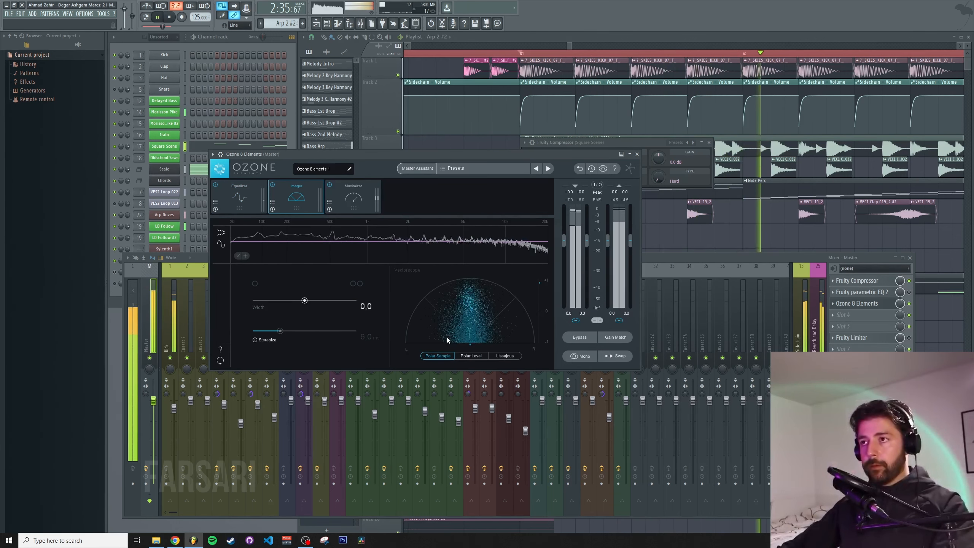
pyautogui.press('space')
pyautogui.click(471, 356)
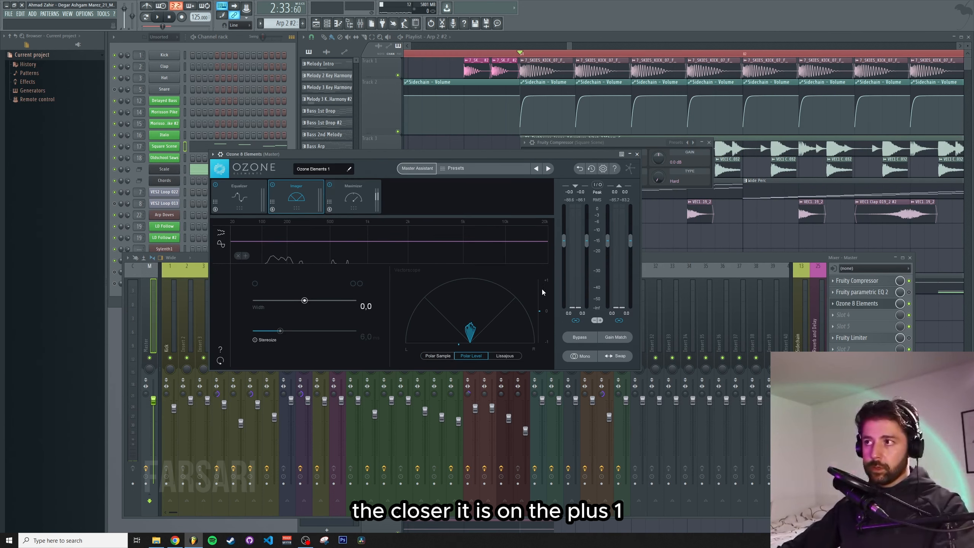
pyautogui.click(439, 356)
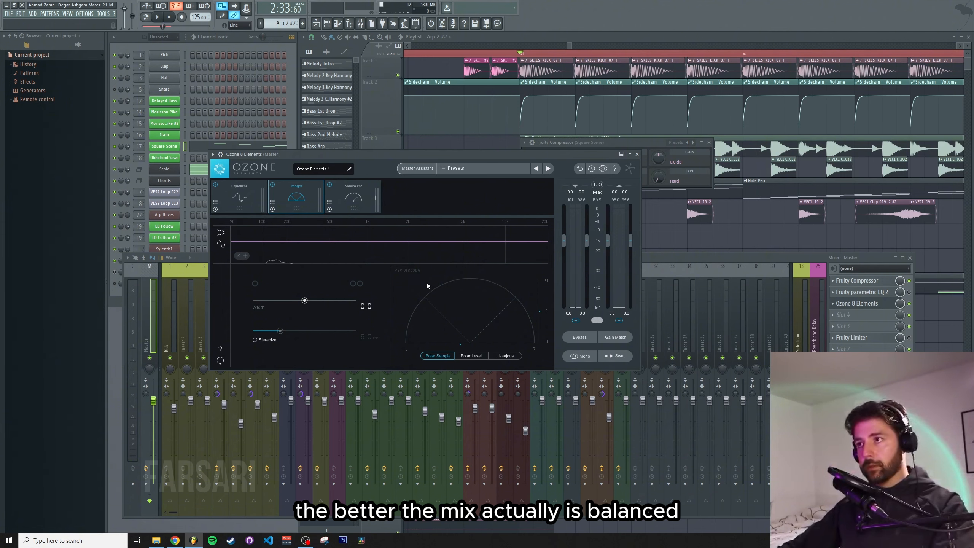
pyautogui.press('space')
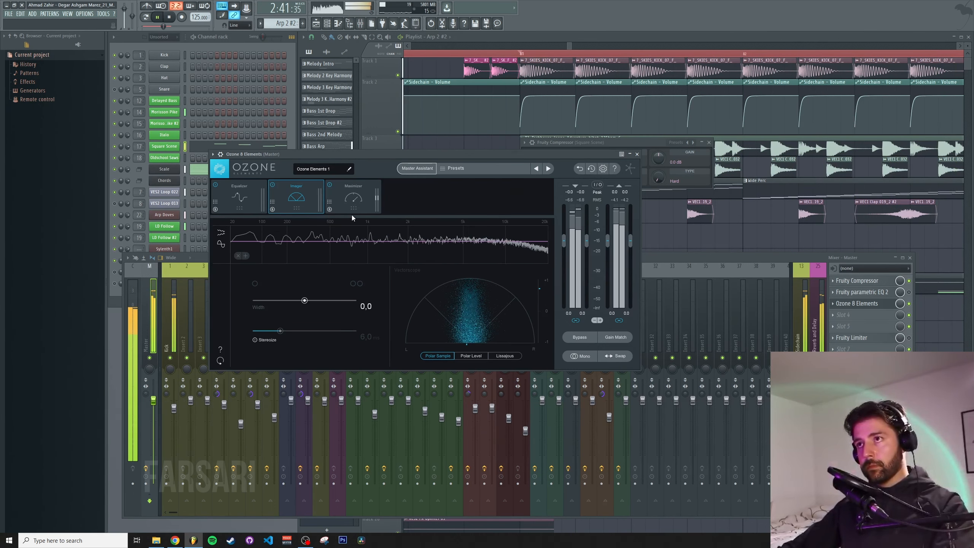
# Switch Ozone to the Maximizer module and audition the master while the song plays
pyautogui.click(353, 197)
pyautogui.press('space')
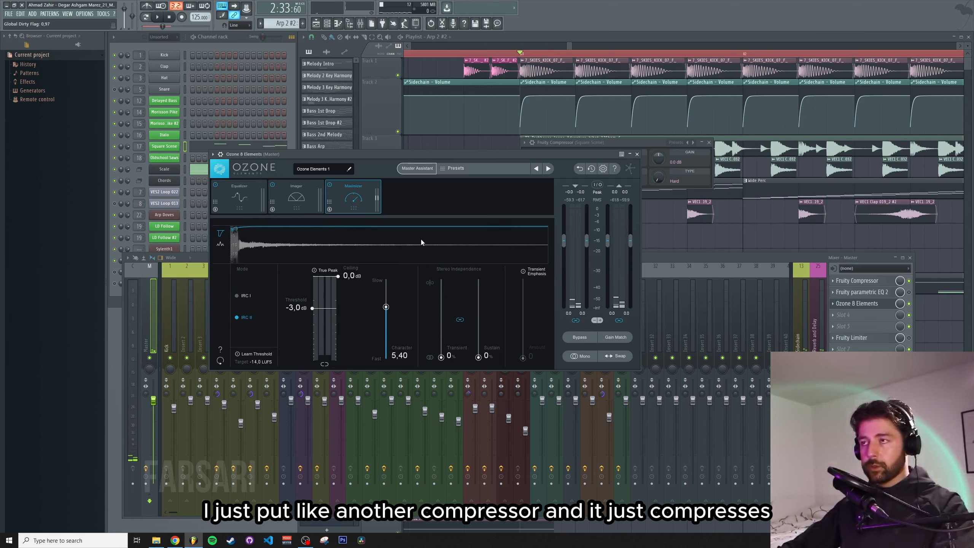
pyautogui.press('space')
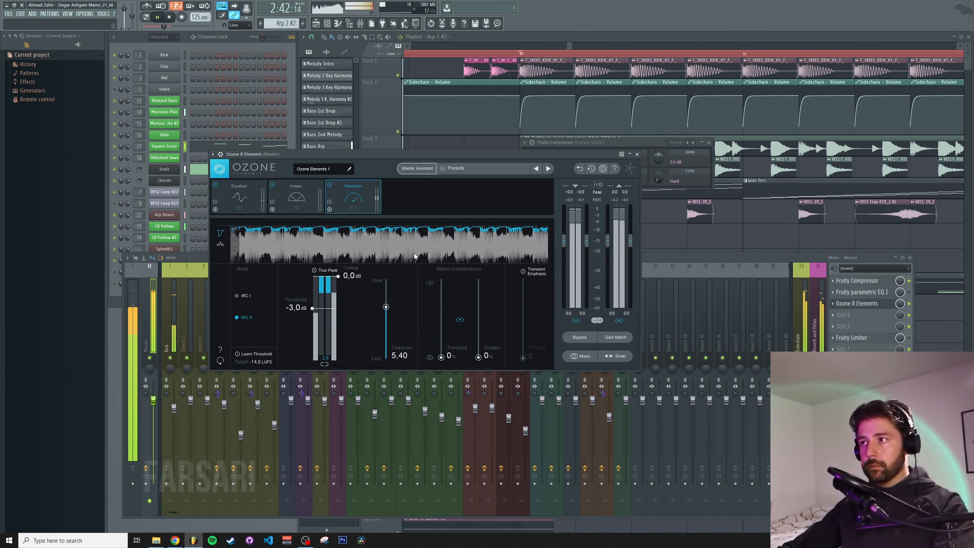
pyautogui.press('space')
# Enable Gain Match in Ozone and compare the playing mix with Ozone bypassed and active
pyautogui.click(611, 338)
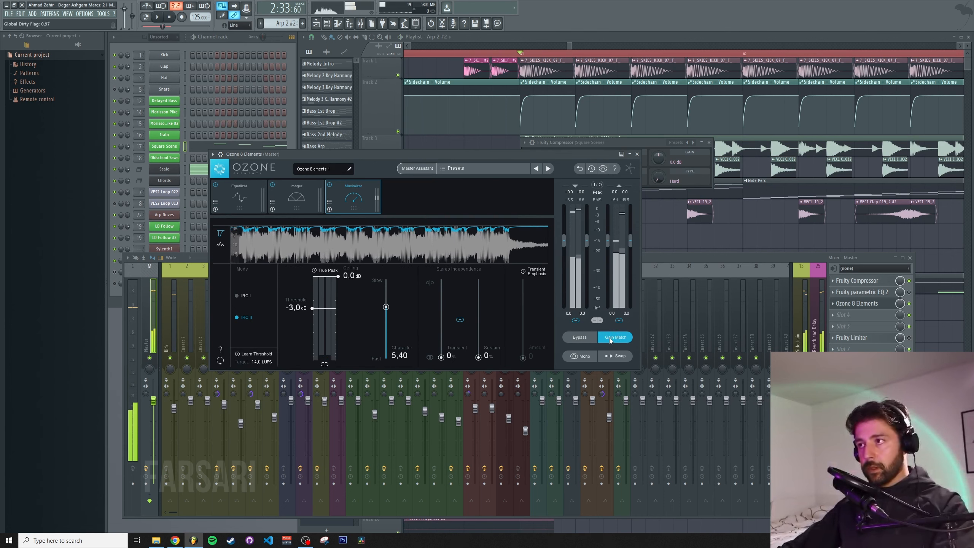
pyautogui.click(581, 338)
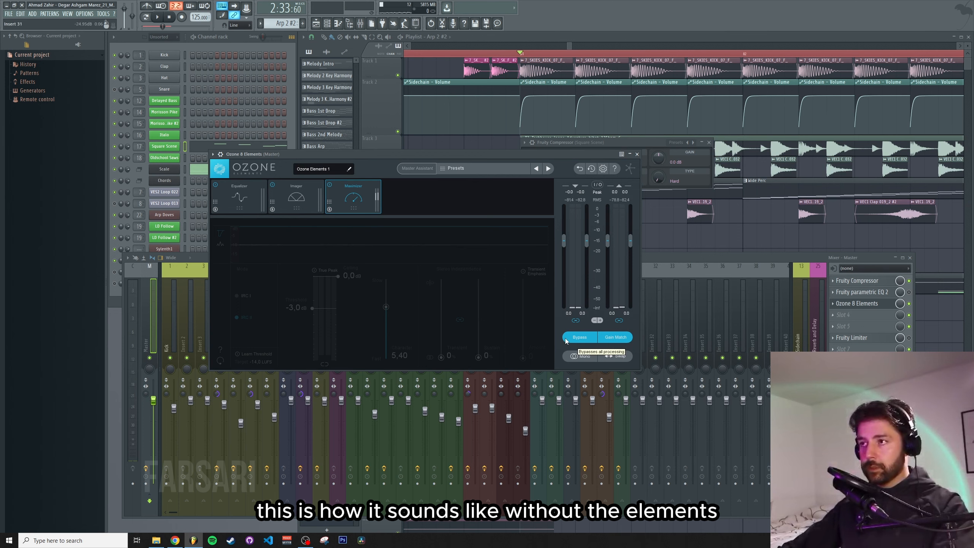
pyautogui.press('space')
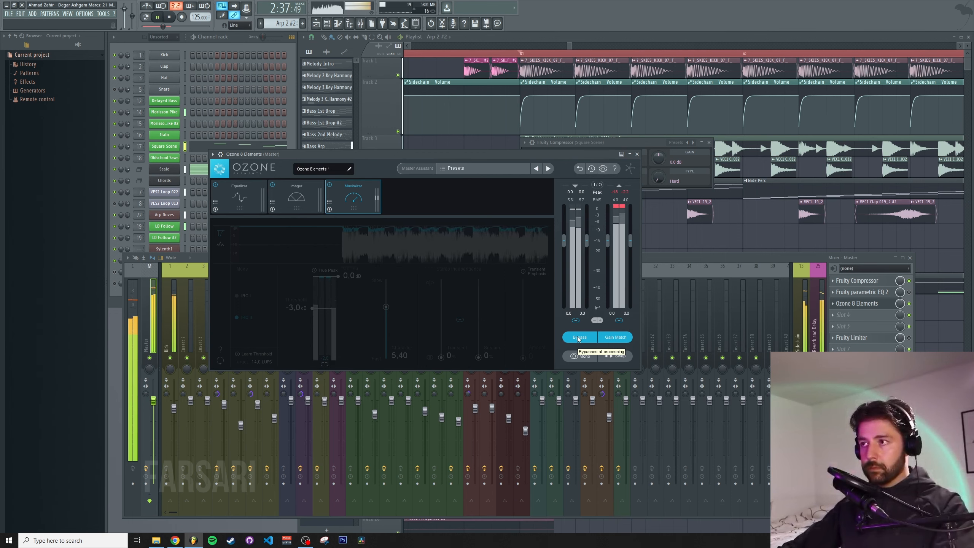
pyautogui.click(578, 337)
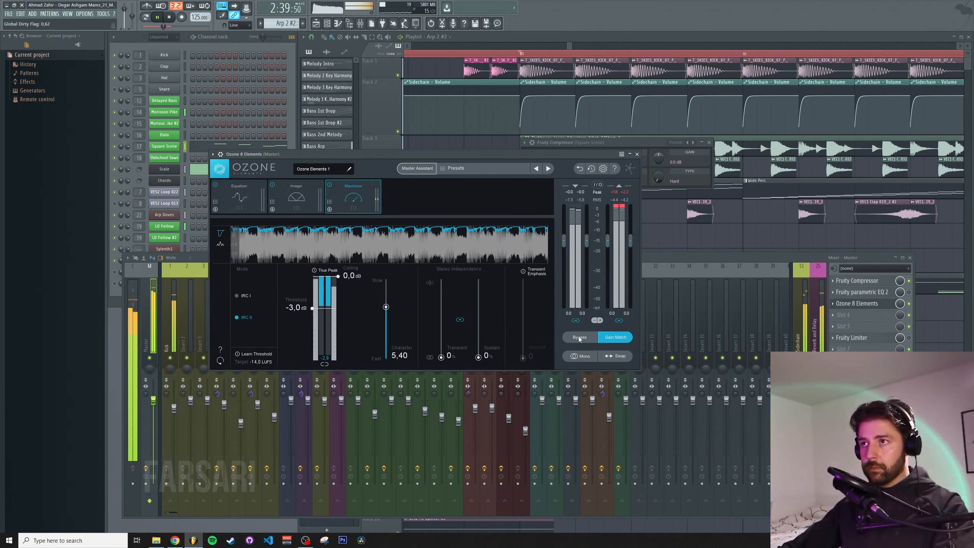
pyautogui.click(576, 336)
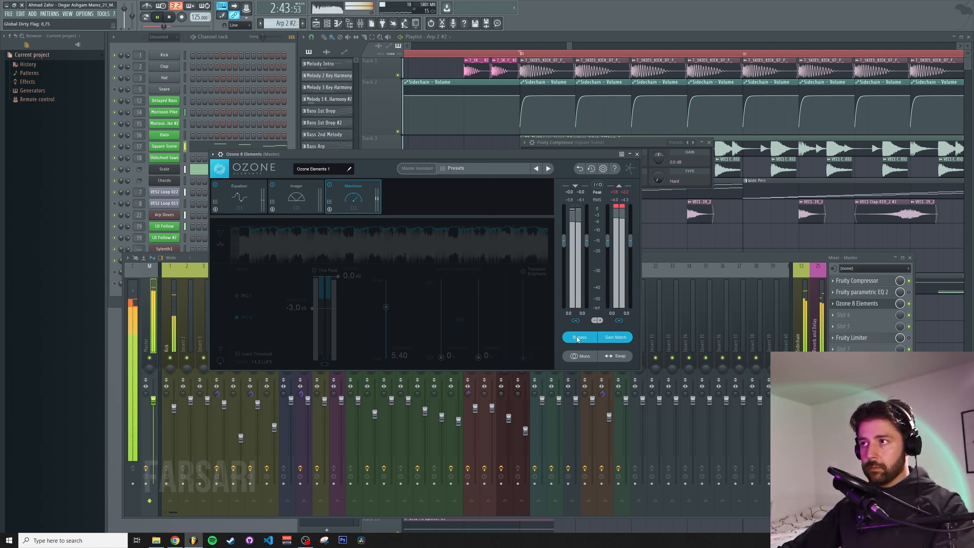
pyautogui.click(576, 336)
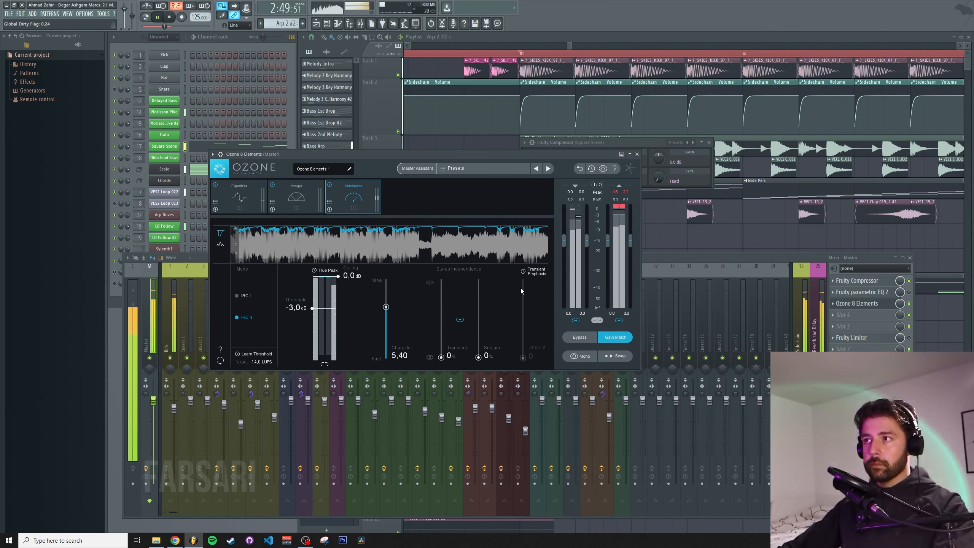
pyautogui.press('space')
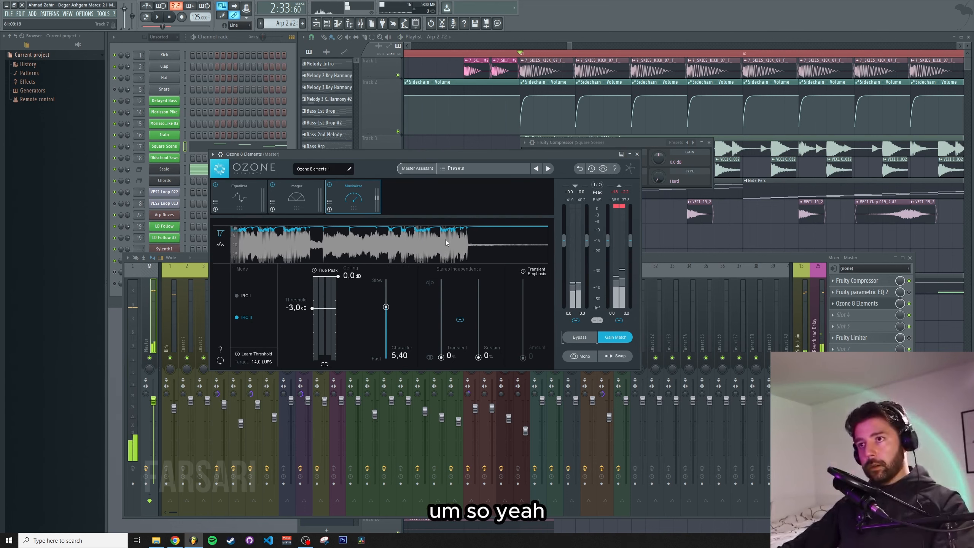
# Close Ozone, briefly reopen its Imager, then close it and select the VEC1 Clap 019_2 mixer insert
pyautogui.click(637, 153)
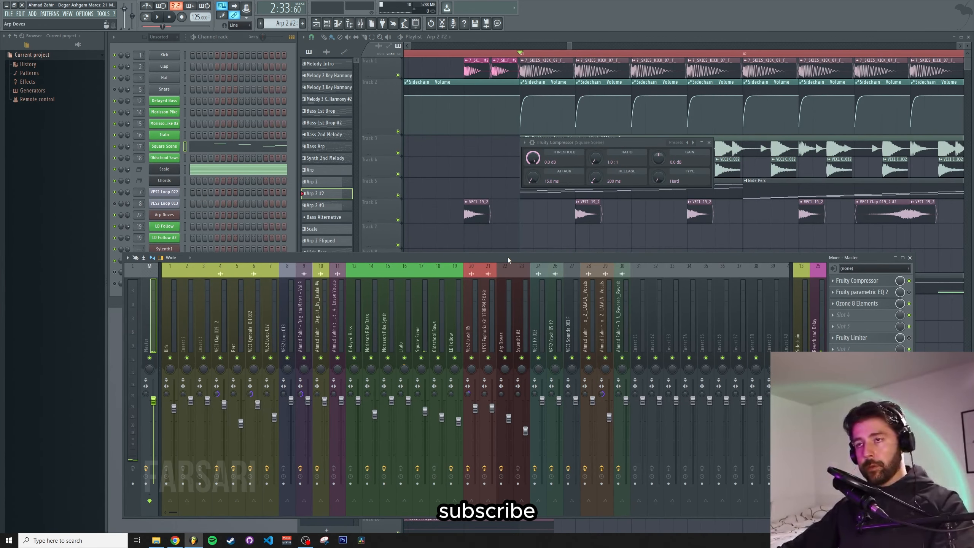
pyautogui.moveTo(508, 258); pyautogui.dragTo(508, 256)
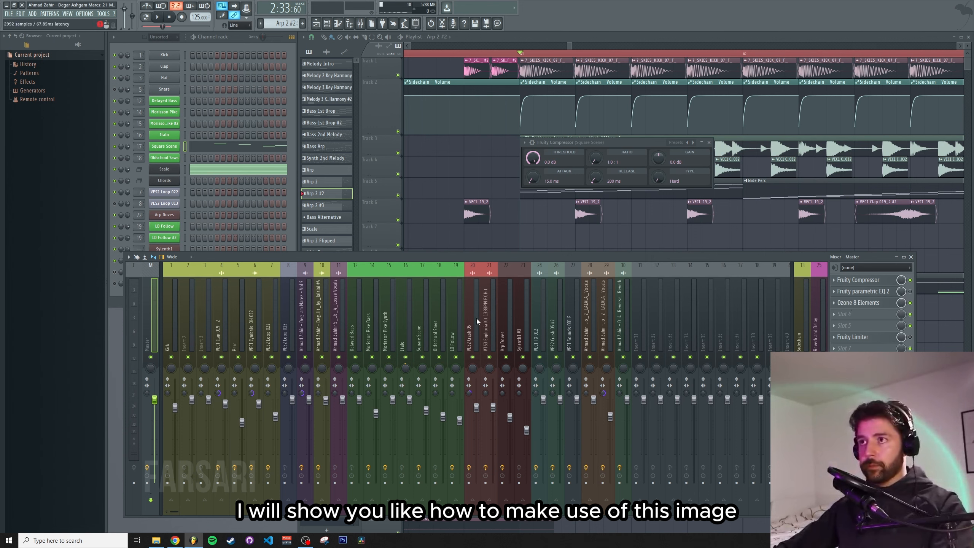
pyautogui.click(296, 202)
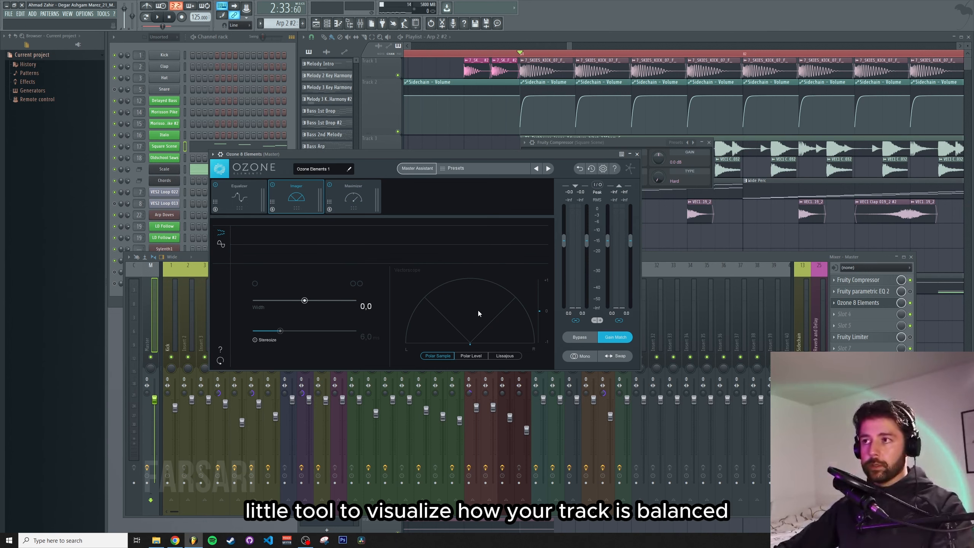
pyautogui.click(662, 257)
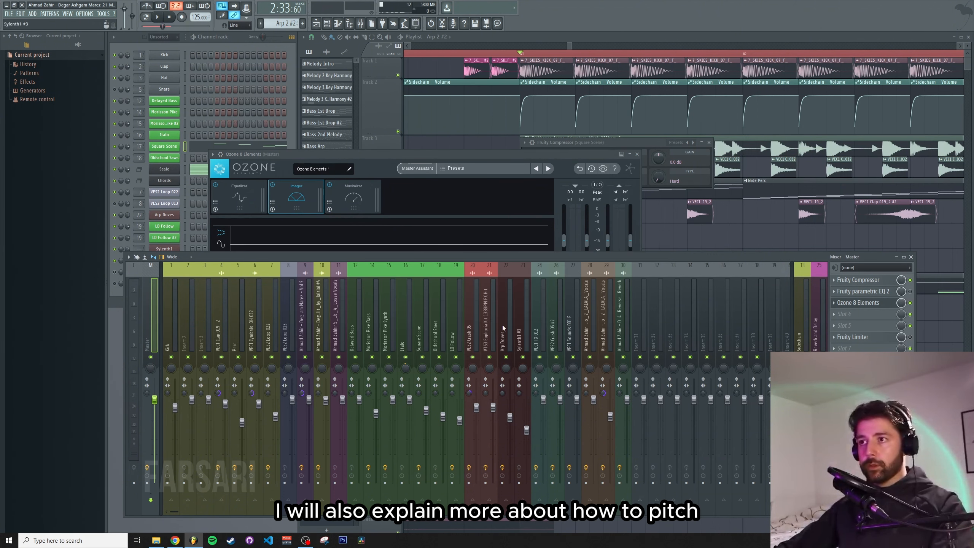
pyautogui.click(220, 324)
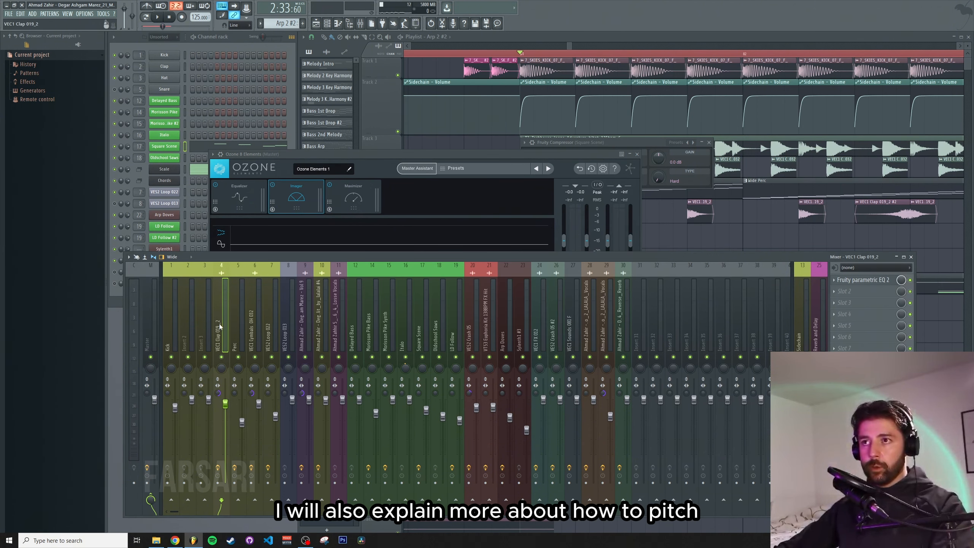
# Review the mixer inserts for the percussion, Monsoon Pike Bass and Master, including the bass parametric EQ and Ozone's Imager
pyautogui.click(257, 331)
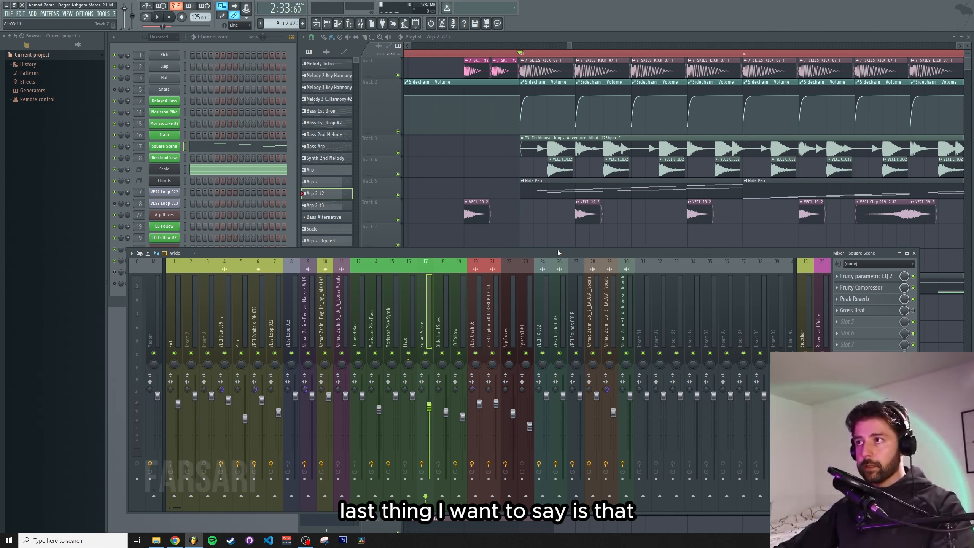
pyautogui.moveTo(557, 250); pyautogui.dragTo(558, 252)
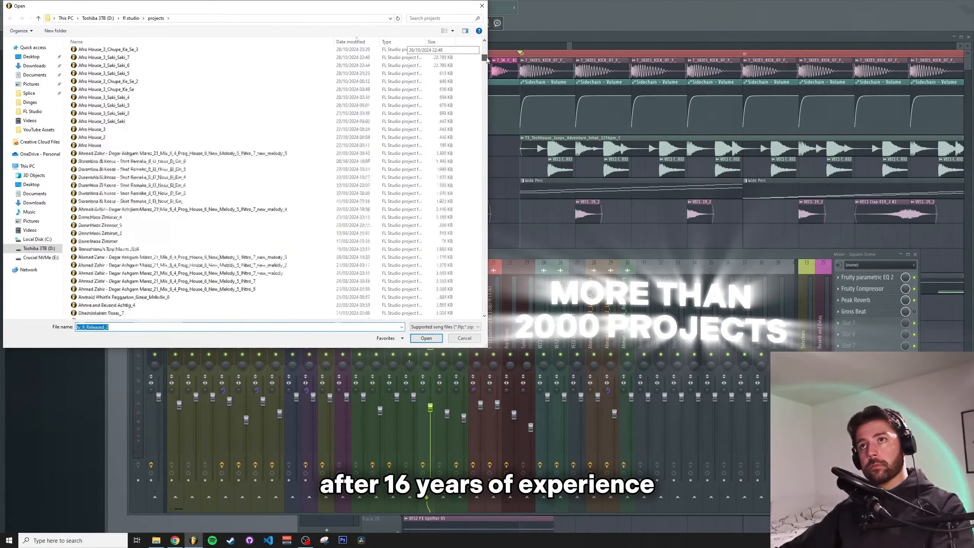
pyautogui.moveTo(486, 59); pyautogui.dragTo(485, 133)
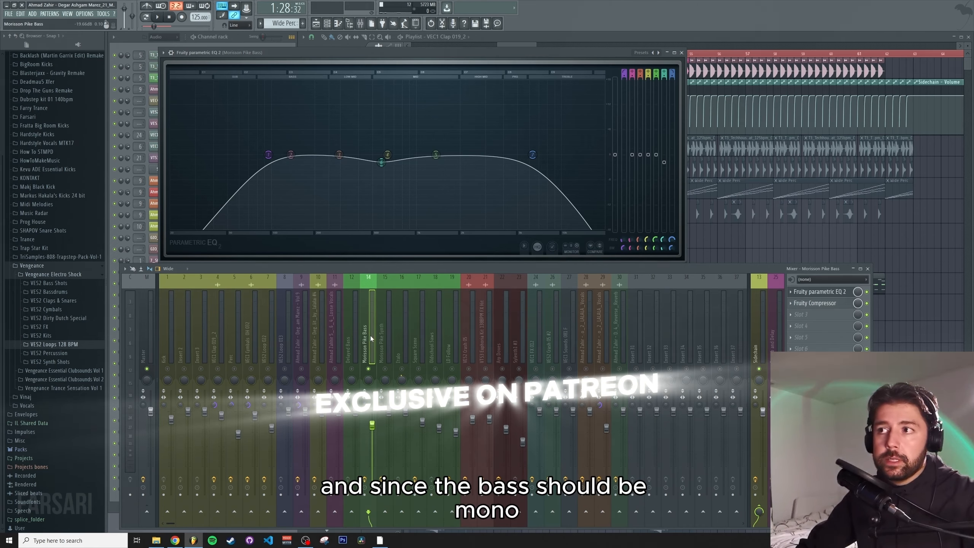
pyautogui.click(168, 346)
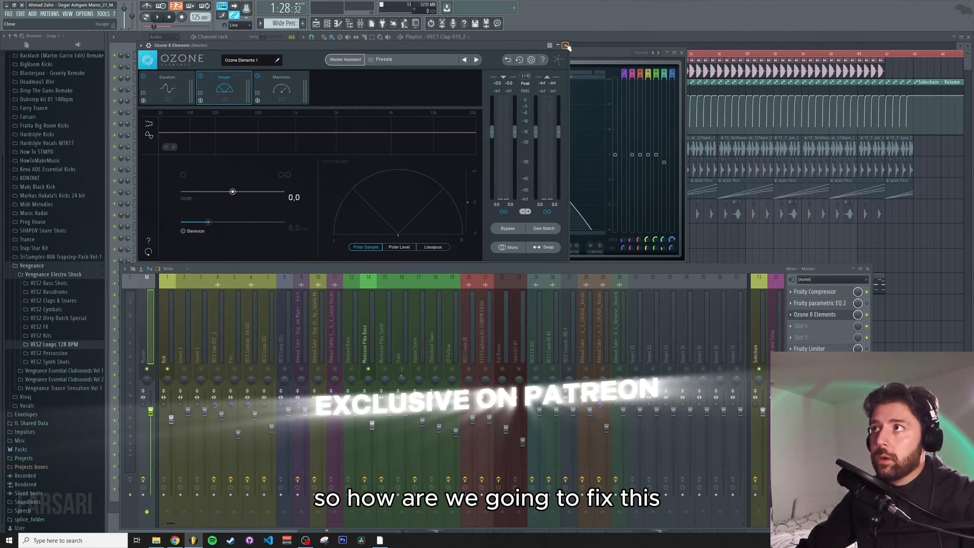
pyautogui.click(566, 46)
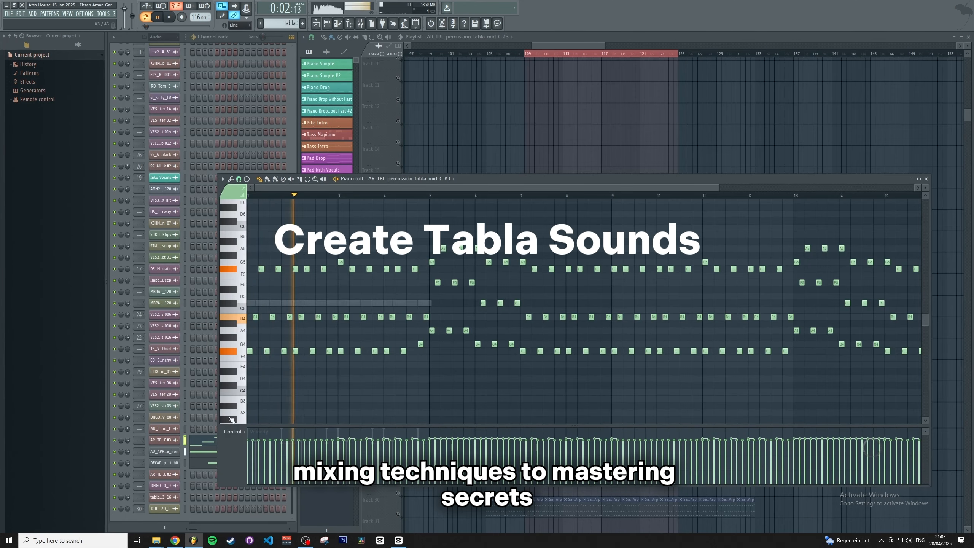
# Open the AU_APR_tabla_one_shot_khaza_iron channel's notes in the piano roll of the Afro House project
pyautogui.click(201, 456)
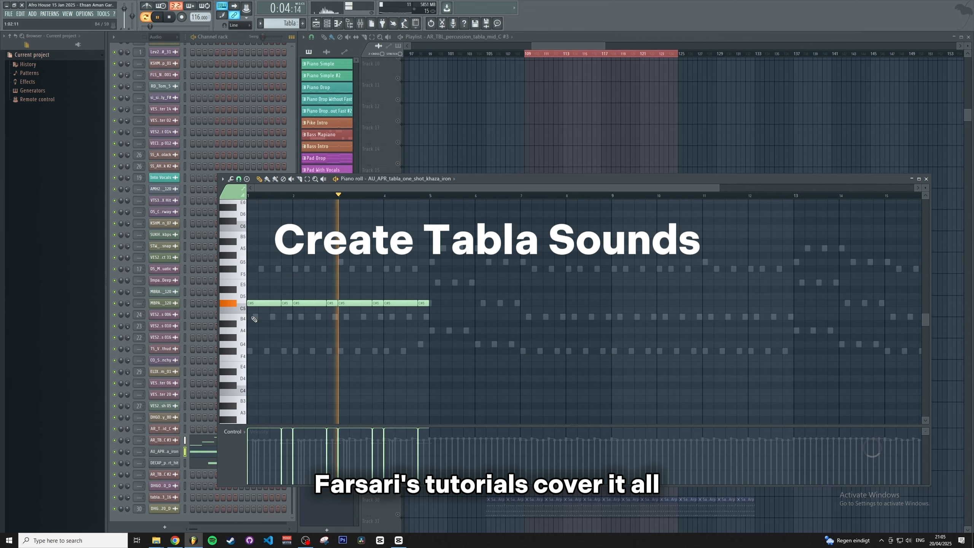